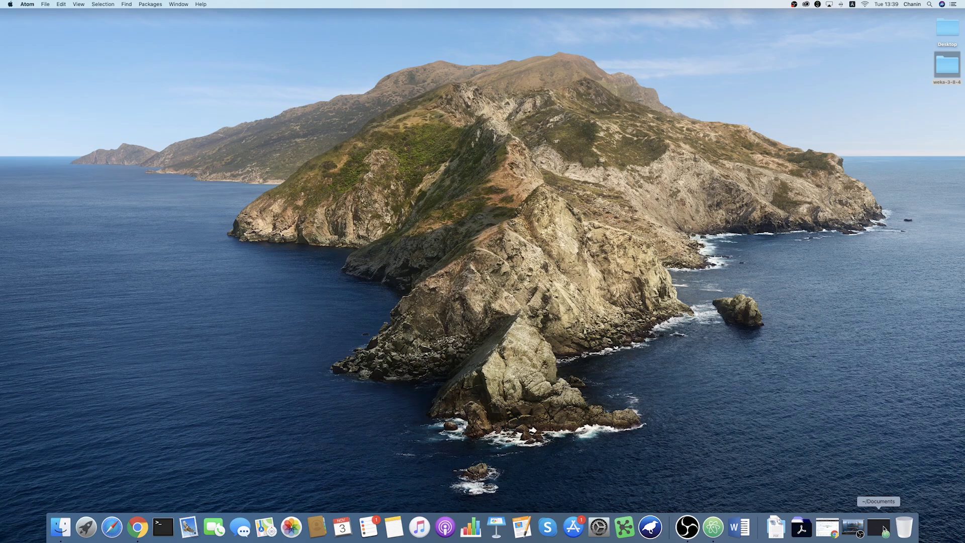
Restore Atom, then open the weka-3-8-4 data folder in Finder to list its ARFF datasets.
click(883, 529)
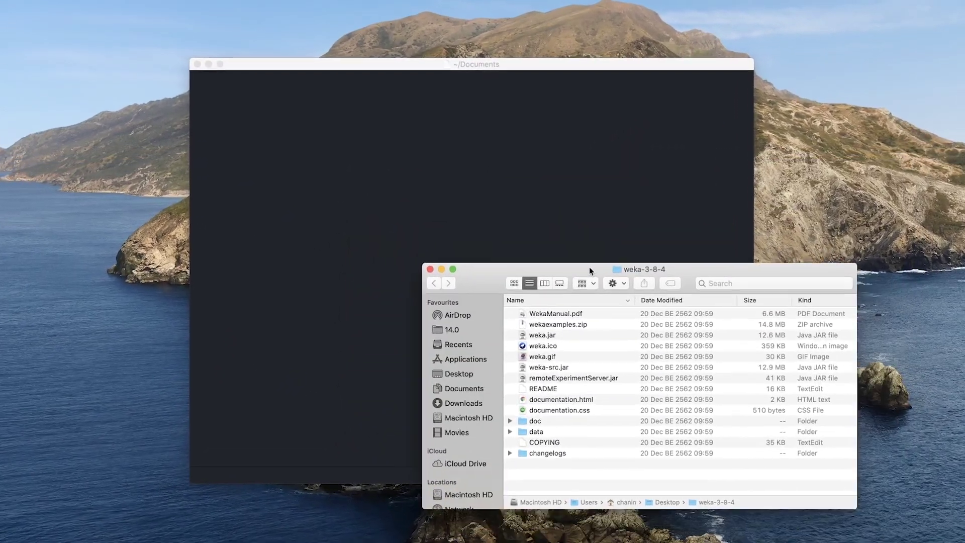
click(540, 433)
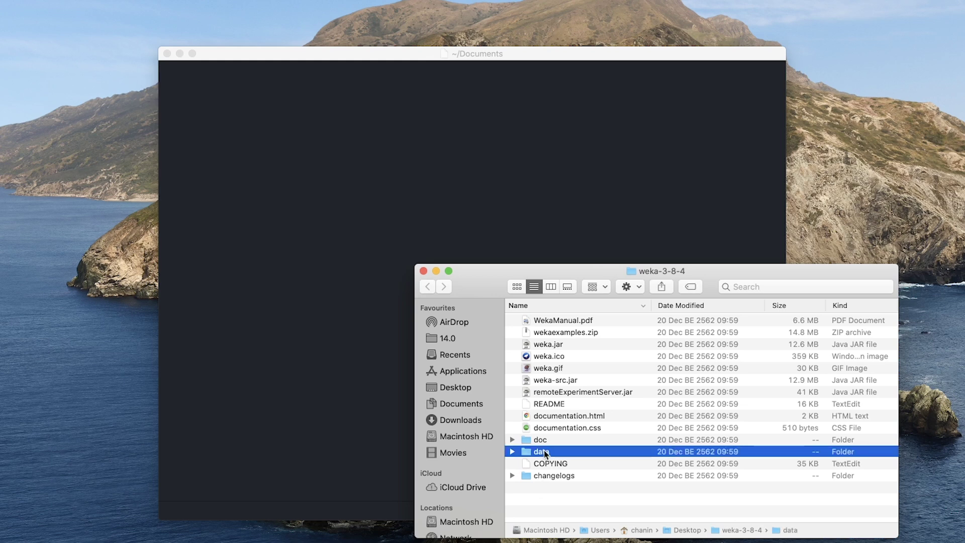
double_click(544, 454)
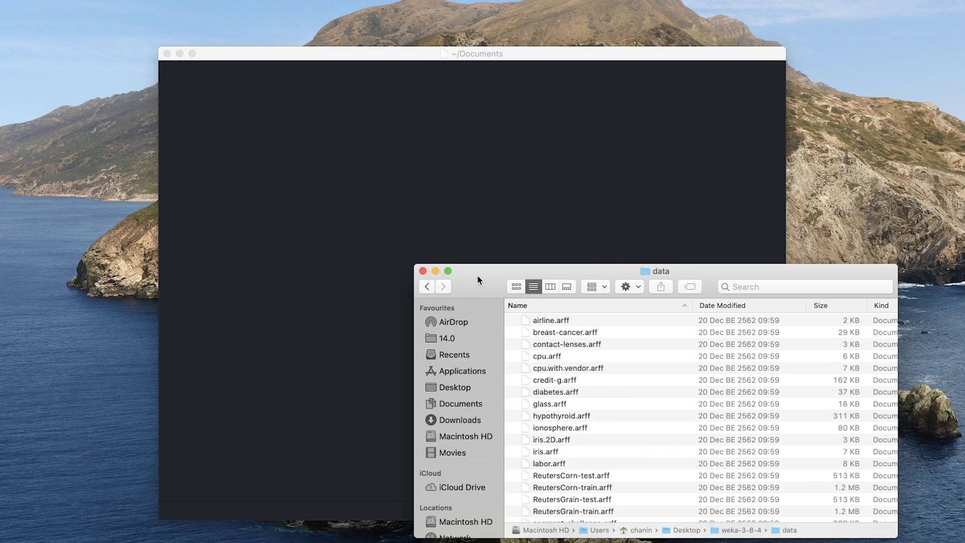
Open breast-cancer.arff in Atom and move the Finder window out of the way.
click(566, 334)
drag(565, 334, 405, 187)
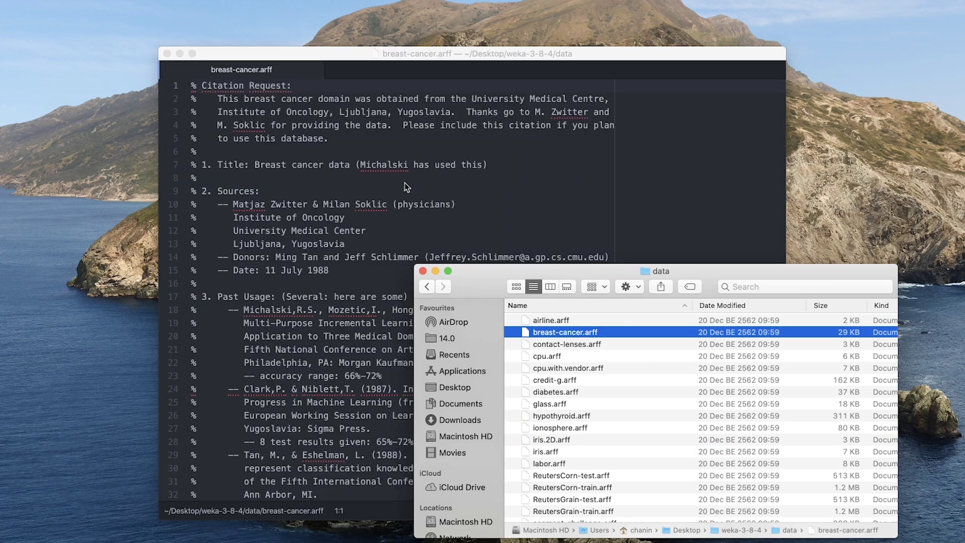
click(821, 304)
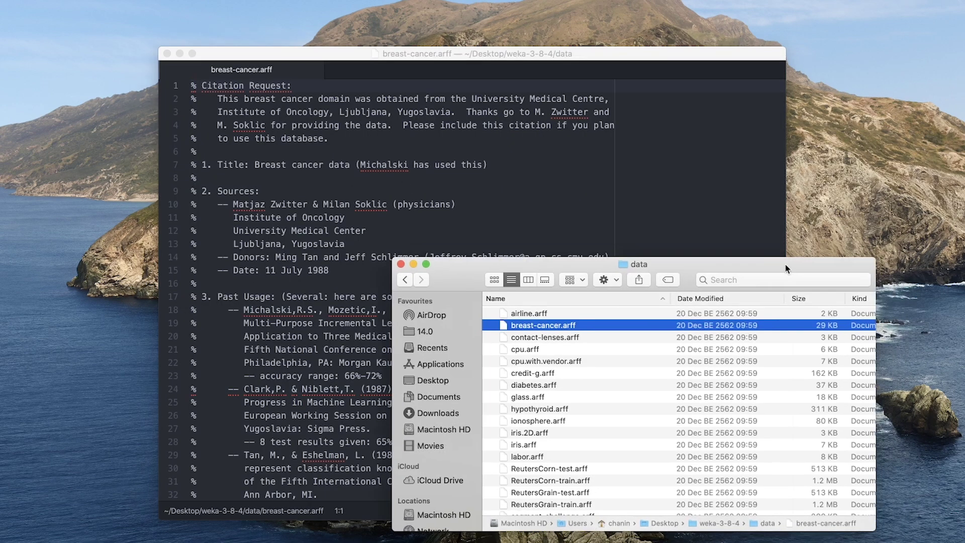
drag(497, 277, 912, 355)
click(612, 332)
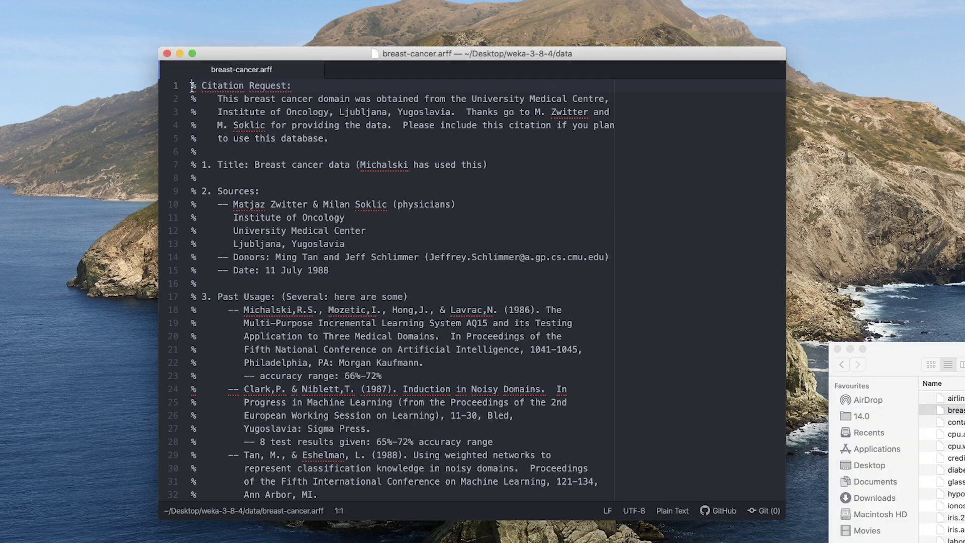
drag(192, 87, 292, 87)
click(221, 99)
scroll(387, 219, down, 20)
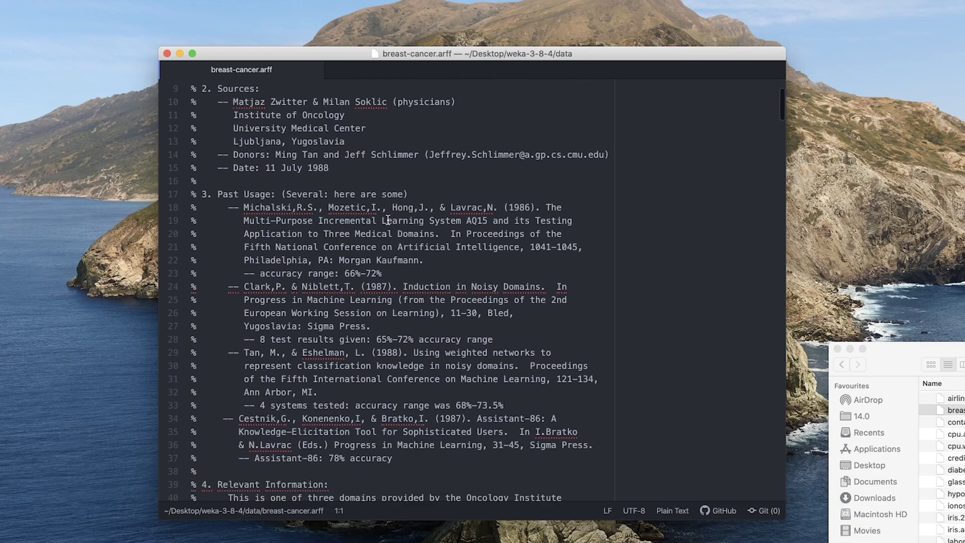
scroll(388, 219, down, 8)
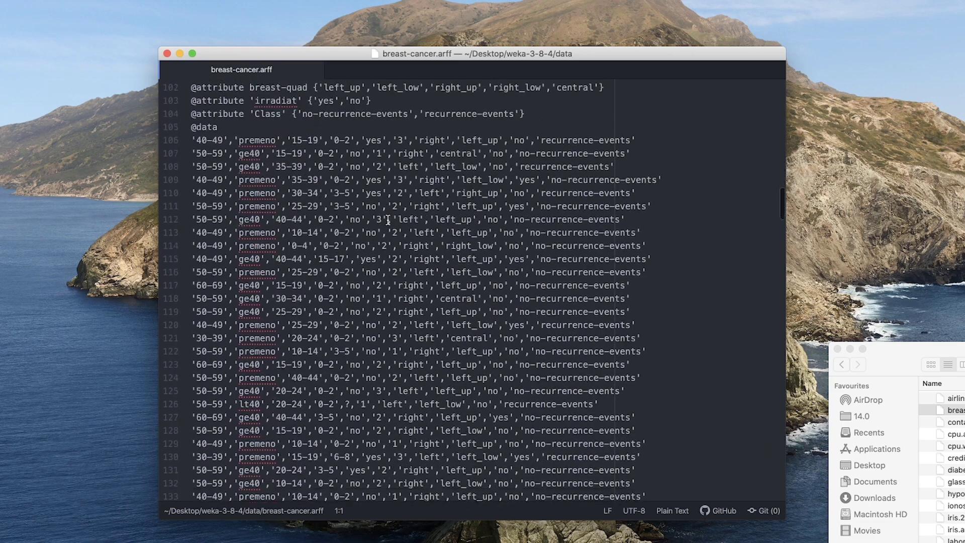
scroll(367, 244, up, 7)
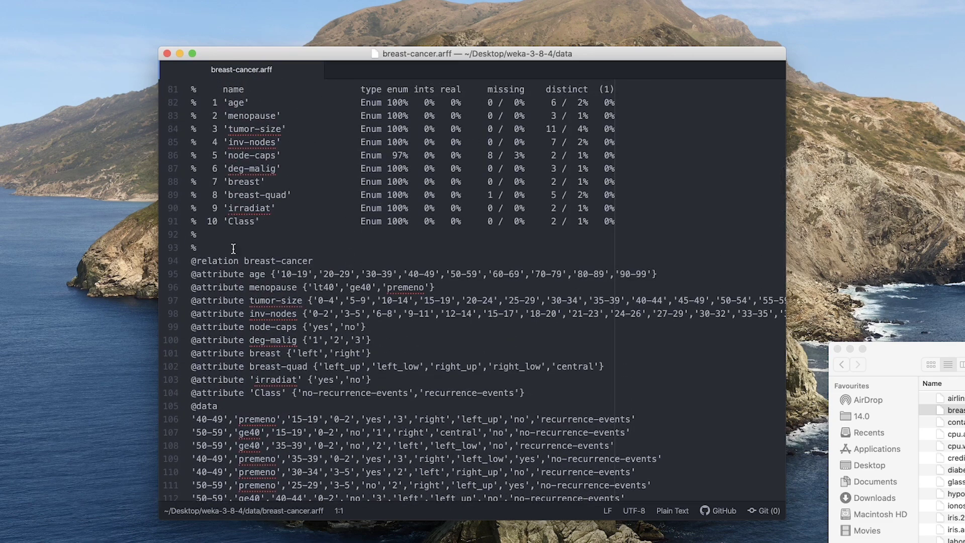
click(196, 257)
key(End)
scroll(194, 231, down, 1)
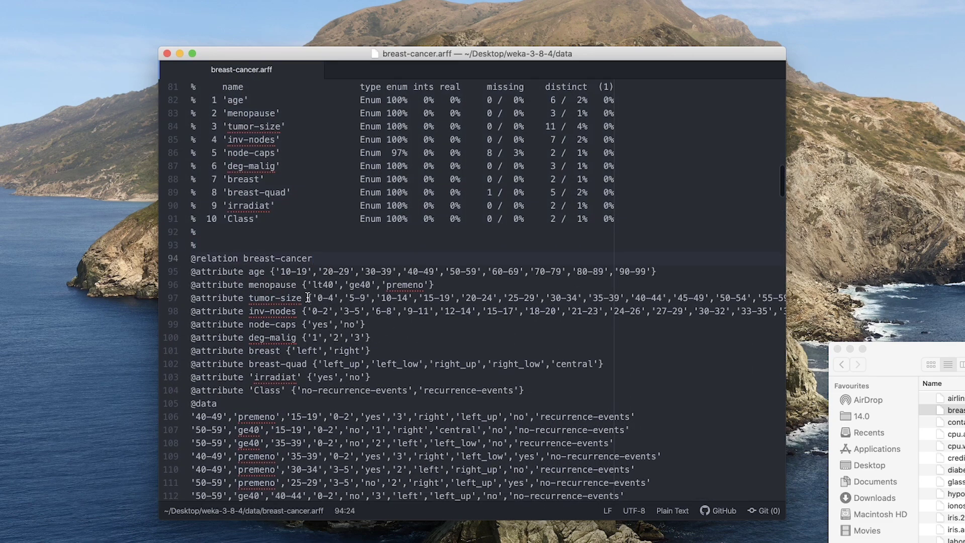
scroll(193, 226, down, 2)
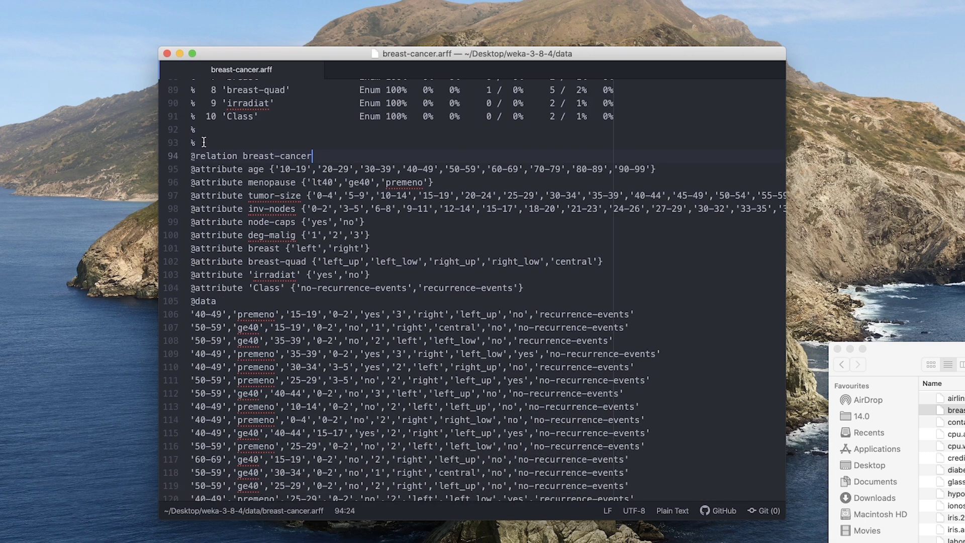
Select from the end of the comment header up to the file start and delete it.
click(192, 157)
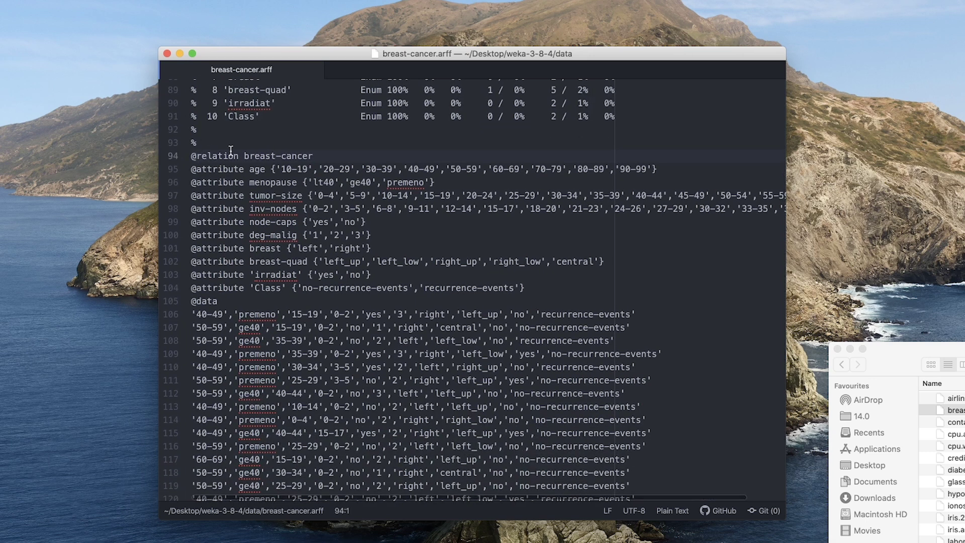
click(203, 145)
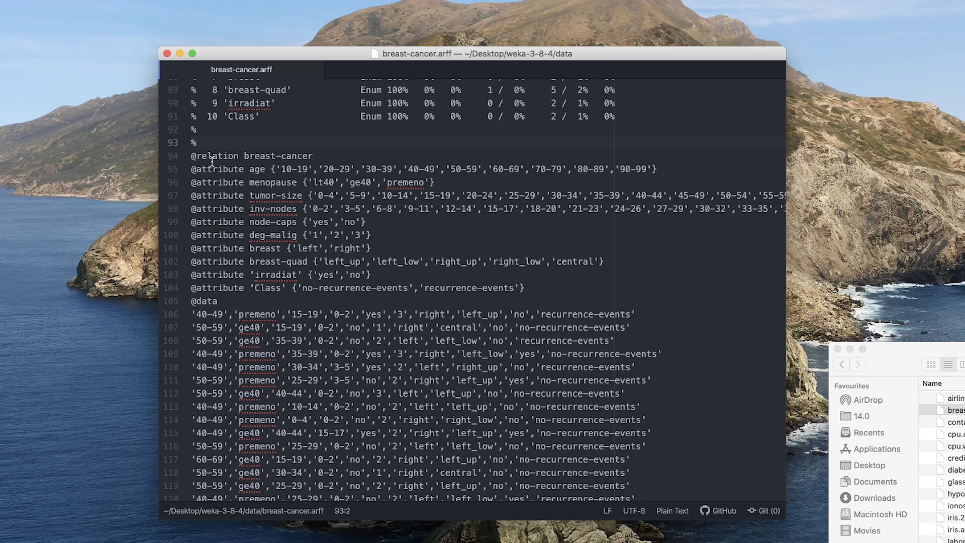
drag(192, 157, 198, 157)
scroll(344, 241, down, 10)
scroll(345, 241, up, 12)
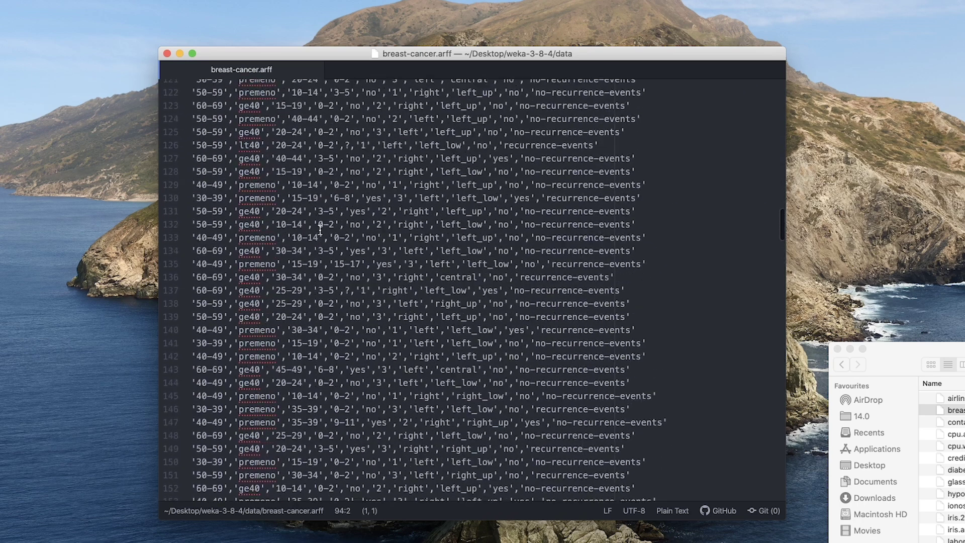
click(200, 196)
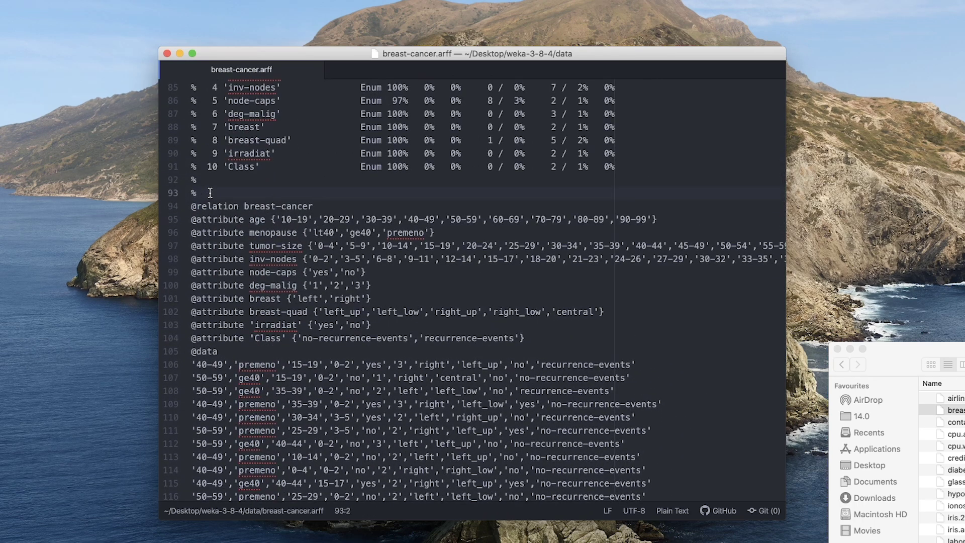
key(super+shift+Up)
key(BackSpace)
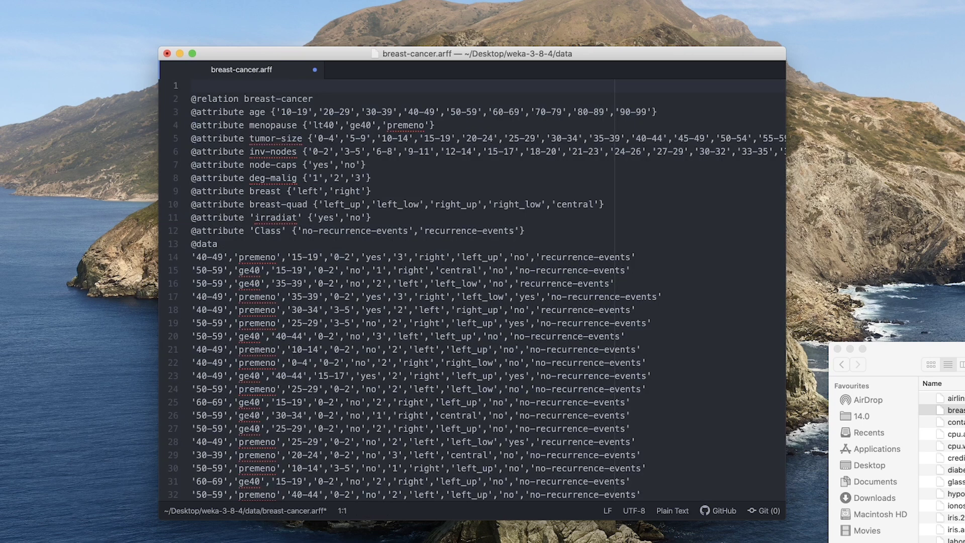
Delete the blank first line and highlight the relation name and attribute declarations.
key(BackSpace)
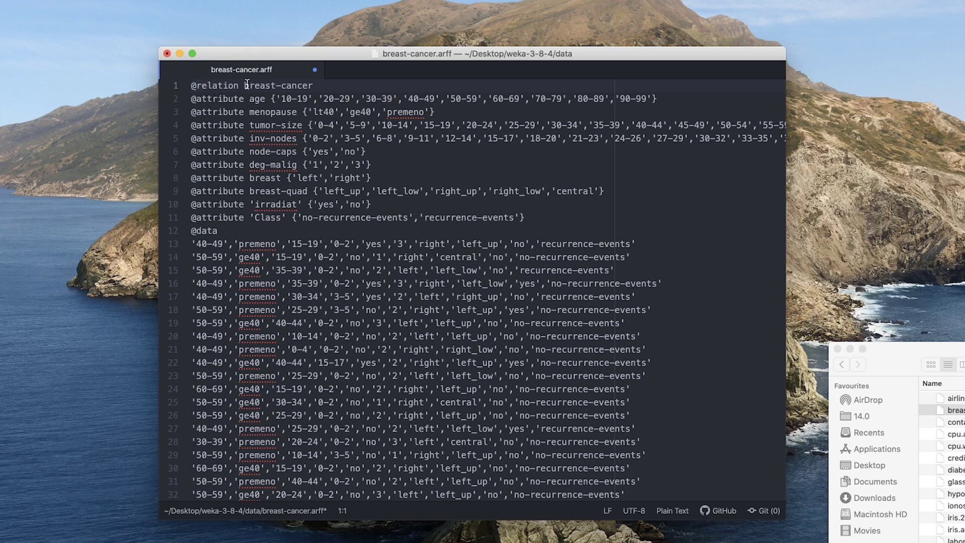
drag(245, 86, 314, 85)
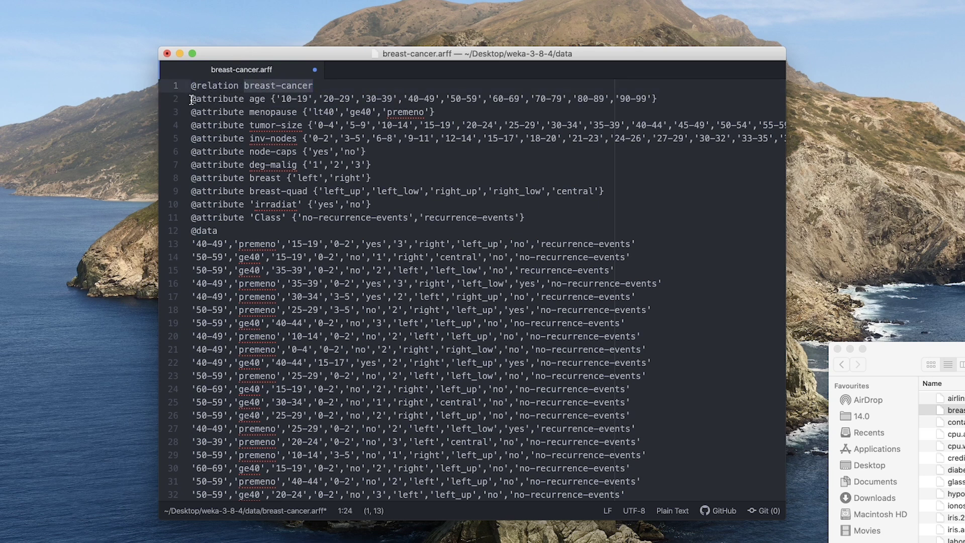
drag(191, 99, 601, 214)
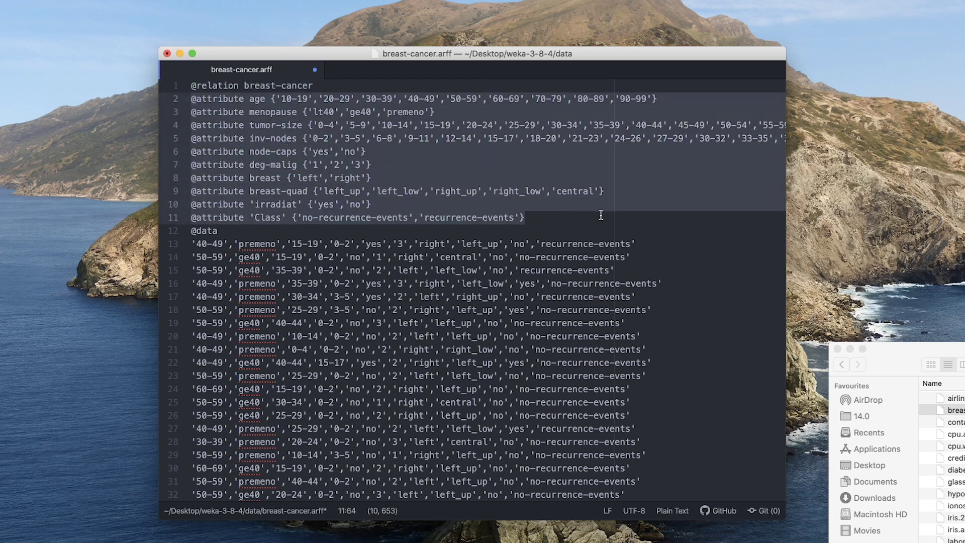
click(261, 99)
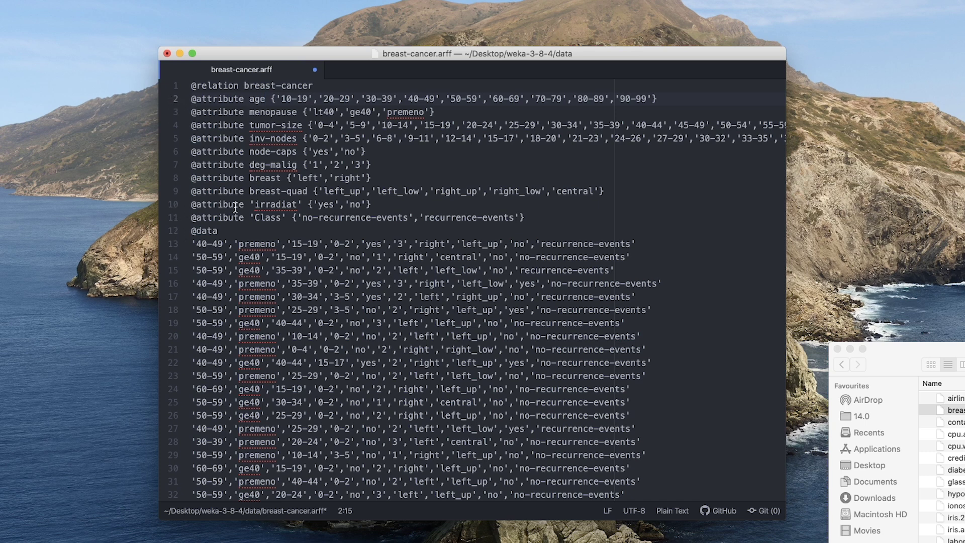
Highlight the input attributes, the age value ranges and the menopause value set.
drag(192, 98, 531, 208)
click(491, 202)
drag(271, 99, 314, 98)
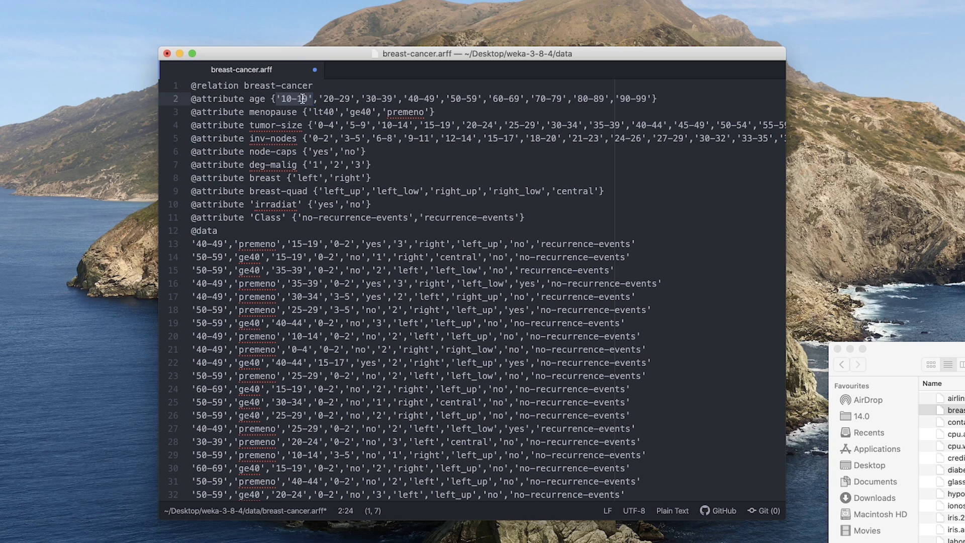
click(298, 99)
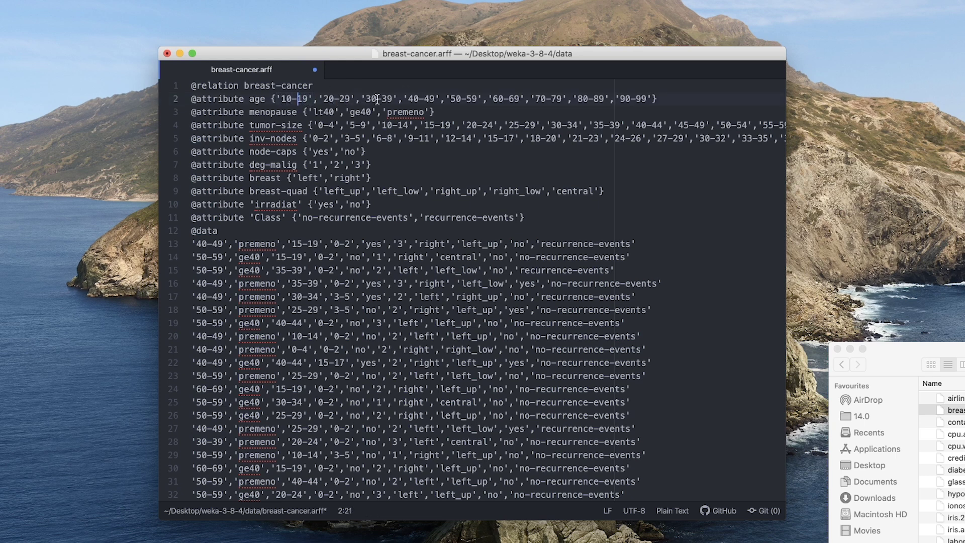
key(ctrl+super+m)
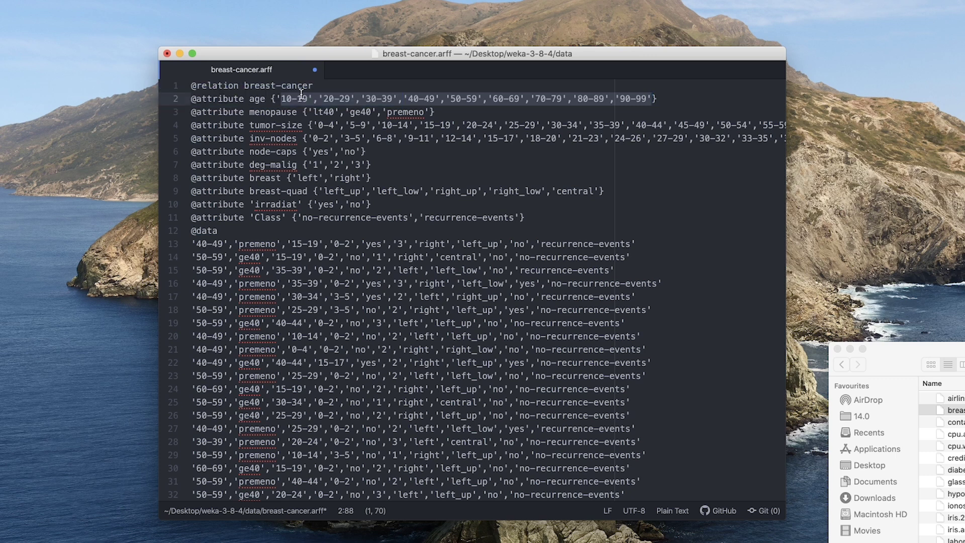
click(362, 206)
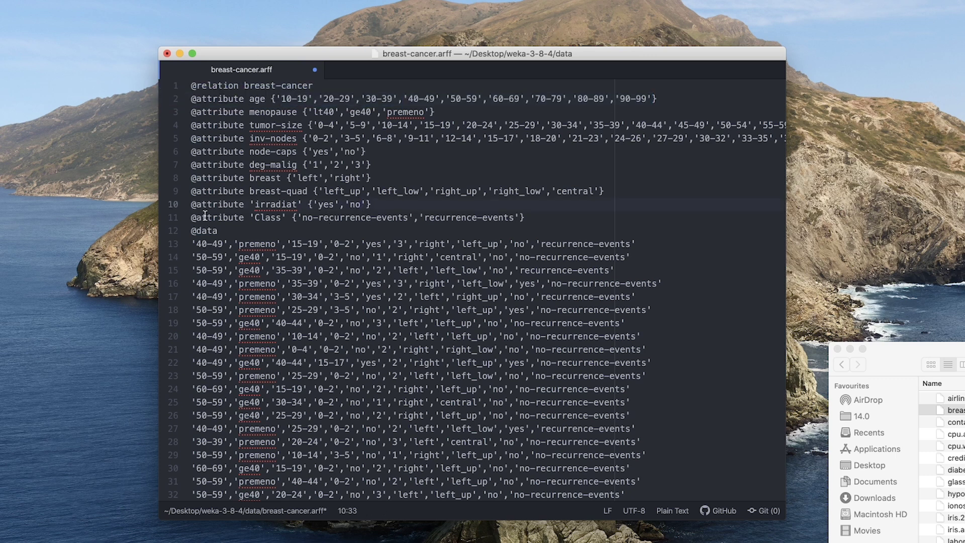
drag(302, 111, 460, 115)
click(307, 125)
drag(250, 218, 576, 219)
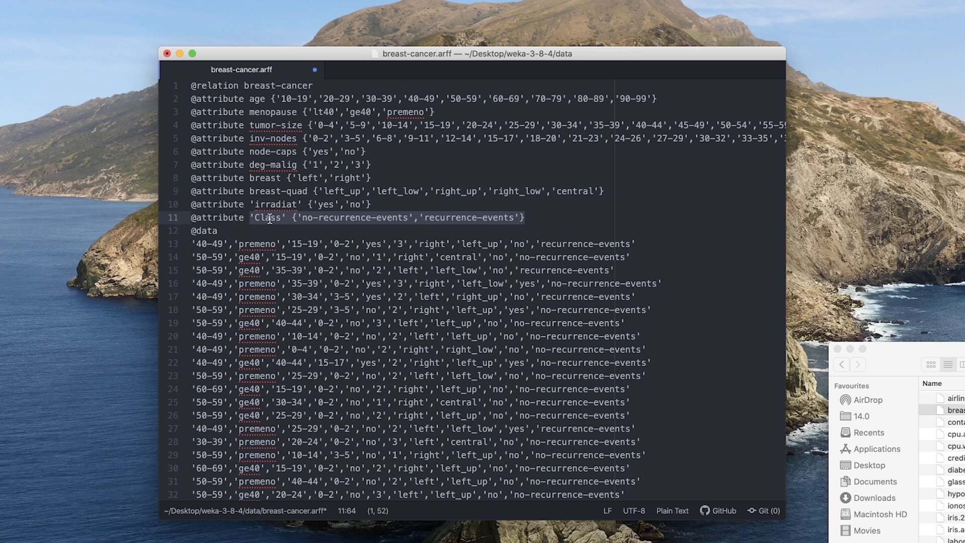
click(314, 219)
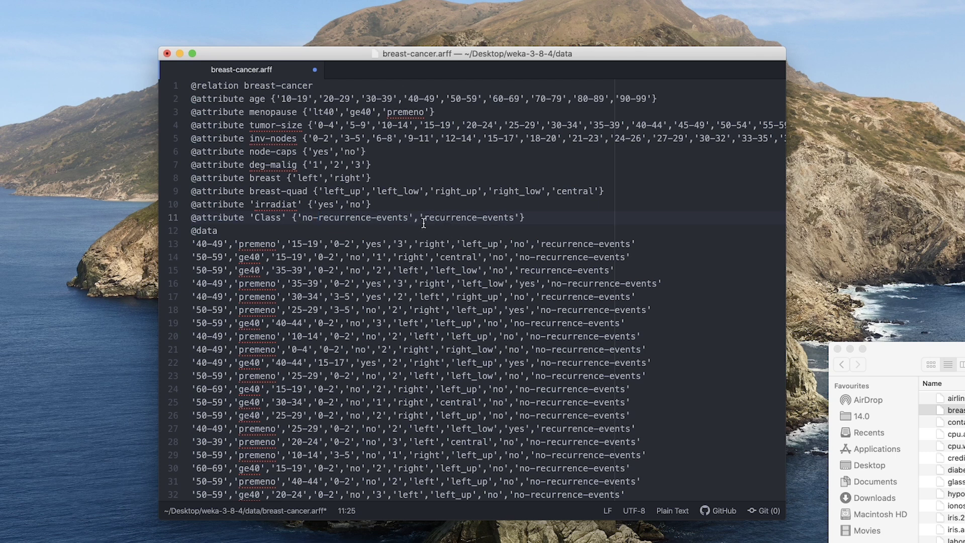
click(200, 231)
drag(193, 231, 233, 230)
click(229, 231)
drag(192, 245, 685, 388)
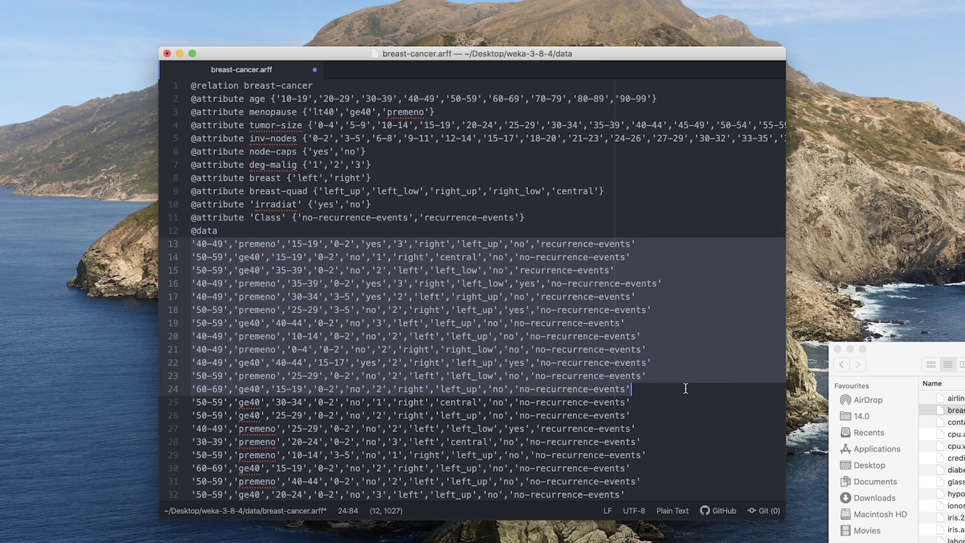
click(380, 261)
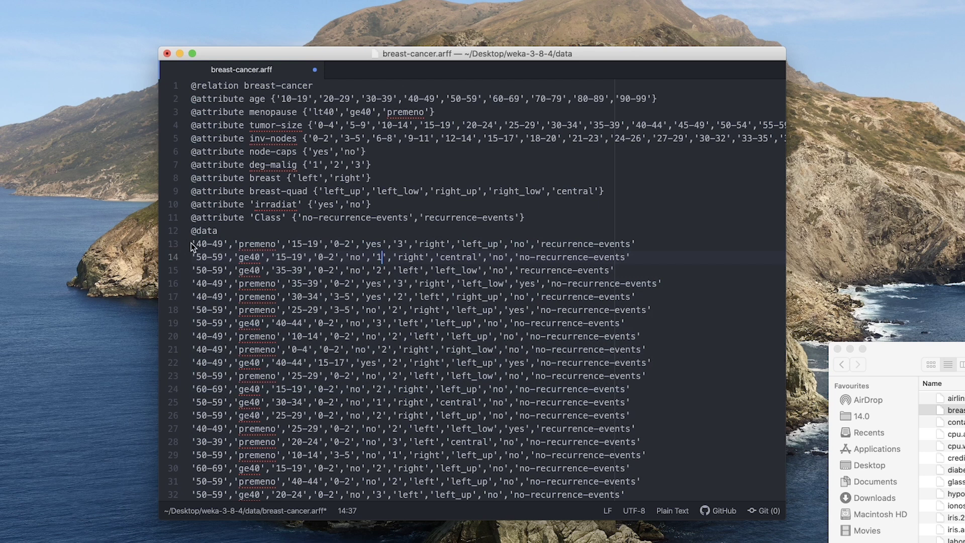
drag(192, 246, 664, 247)
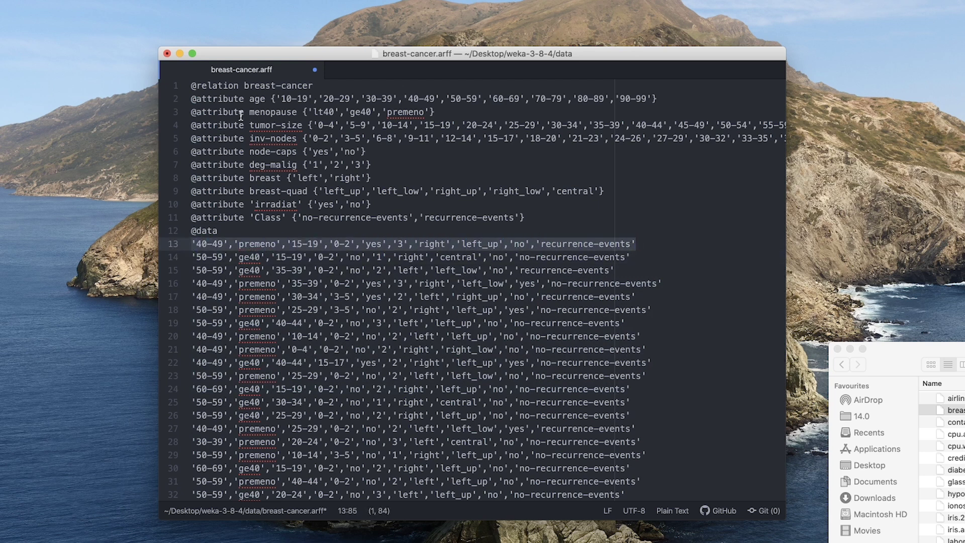
click(224, 112)
drag(191, 100, 587, 217)
click(563, 233)
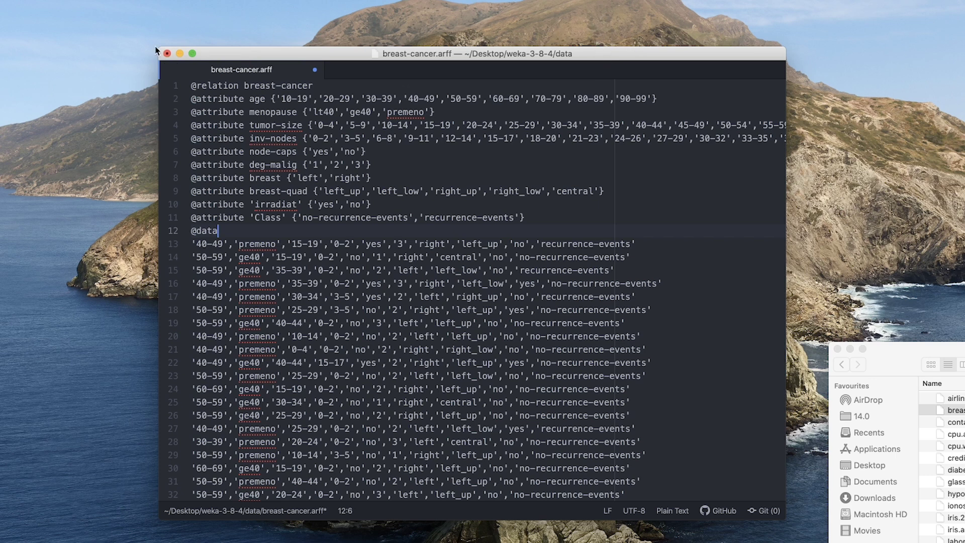
drag(211, 65, 347, 125)
click(192, 85)
shift+click(241, 232)
key(super+c)
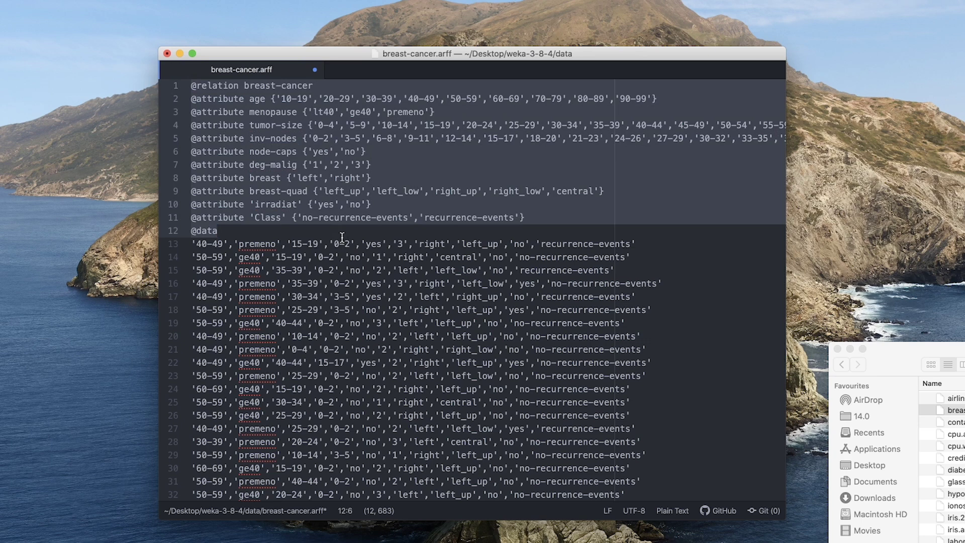
key(super+n)
key(super+v)
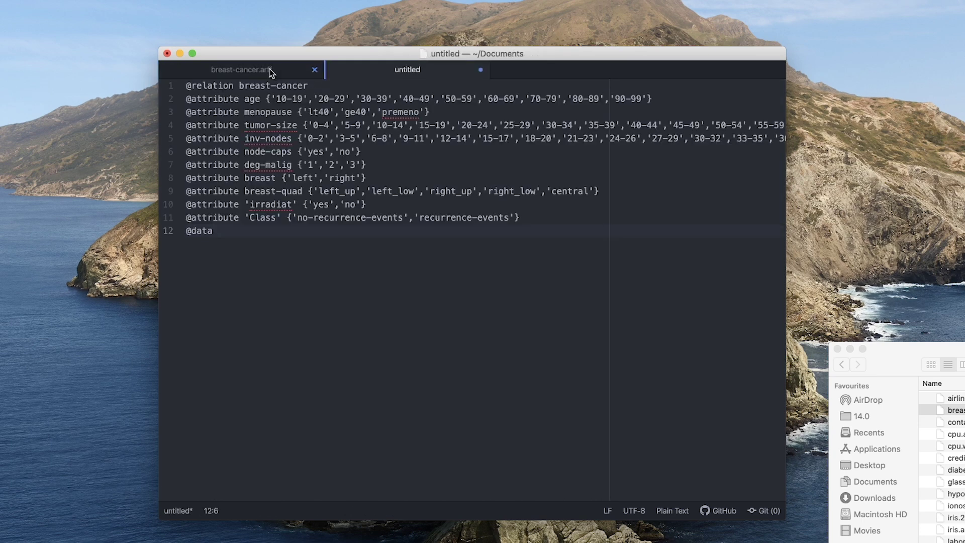
Close breast-cancer.arff without saving and move the Atom window aside.
click(269, 71)
click(315, 69)
click(424, 129)
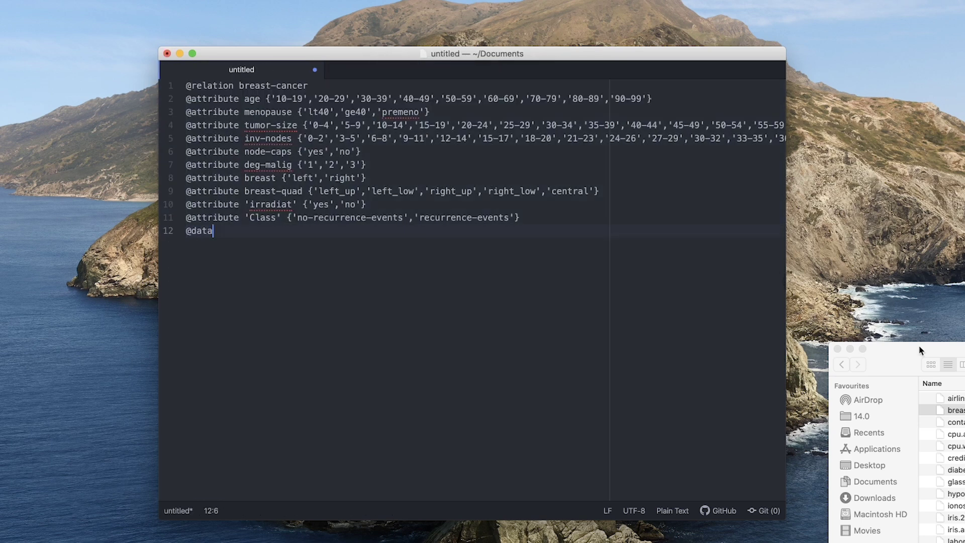
drag(350, 59, 338, 82)
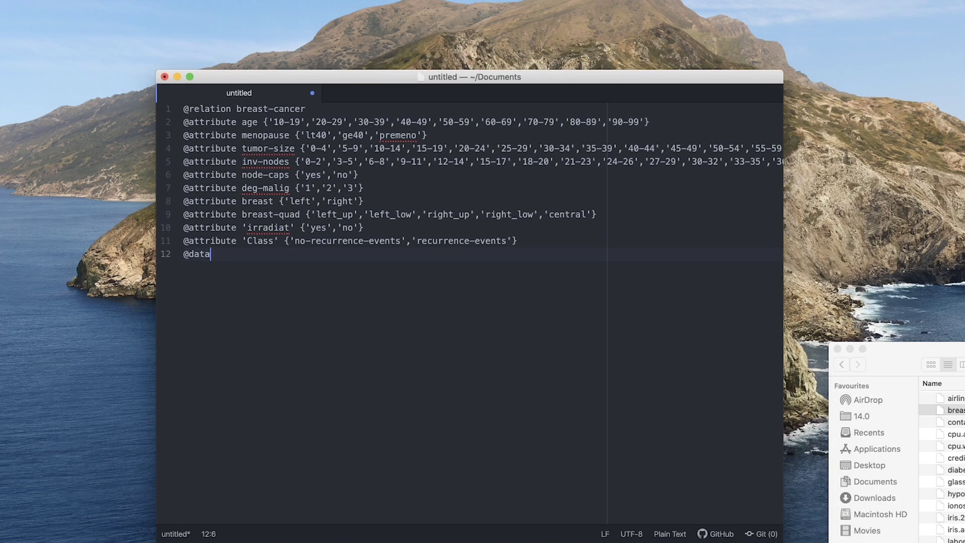
key(super+Tab)
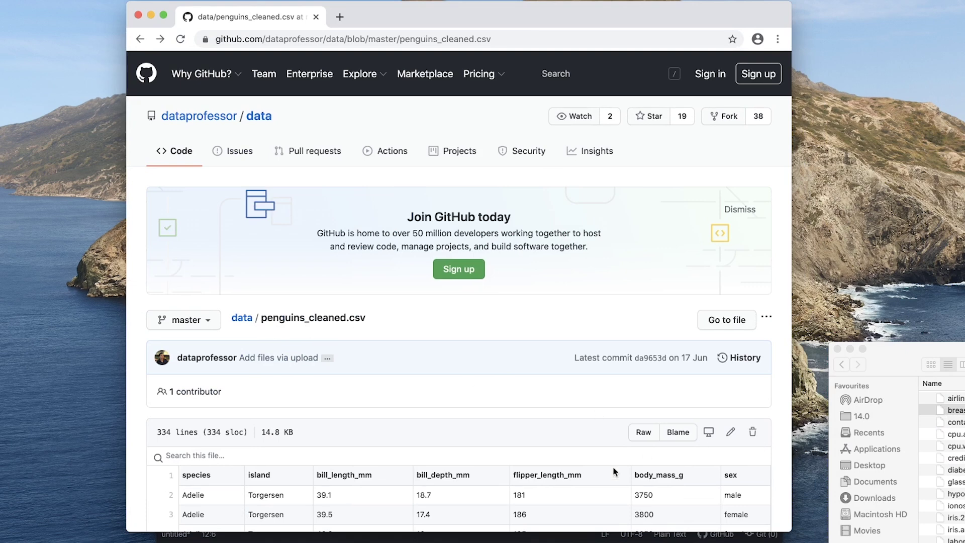
Copy the Raw file link and save the penguins_cleaned page to the Desktop as penguins_cleaned.txt.
right_click(646, 437)
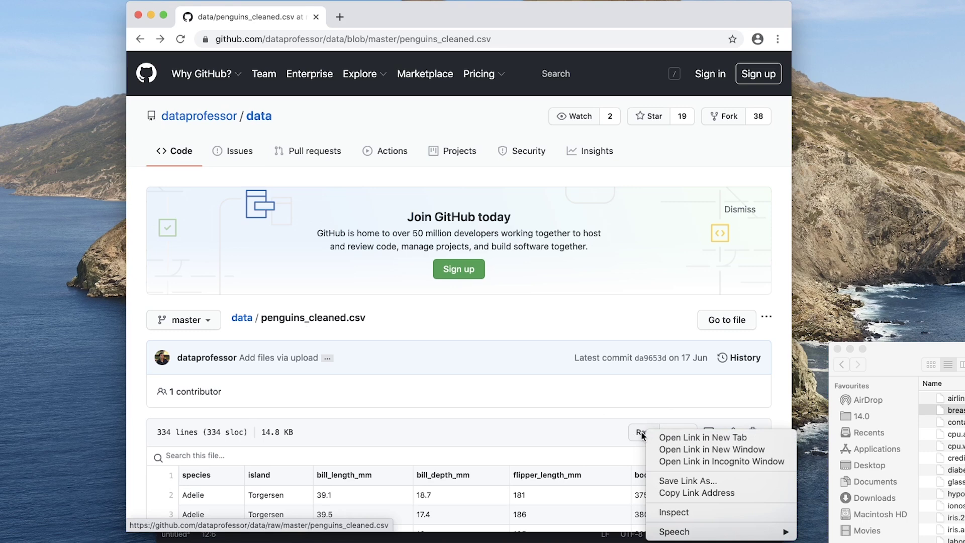
click(728, 493)
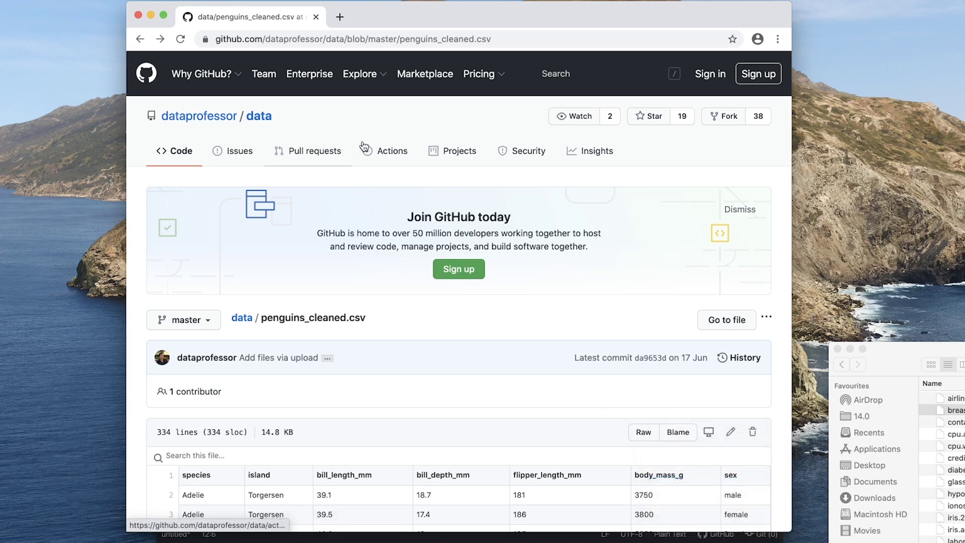
key(super+s)
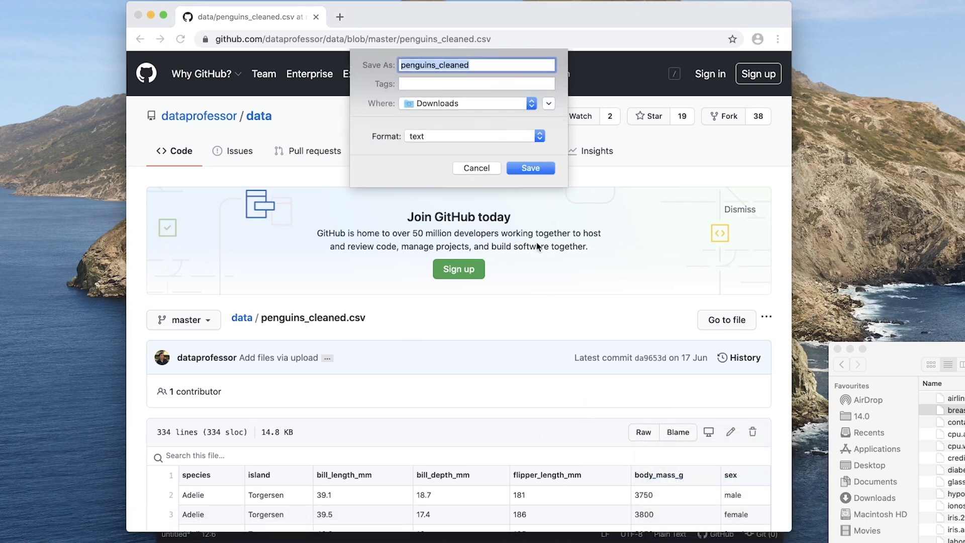
click(463, 104)
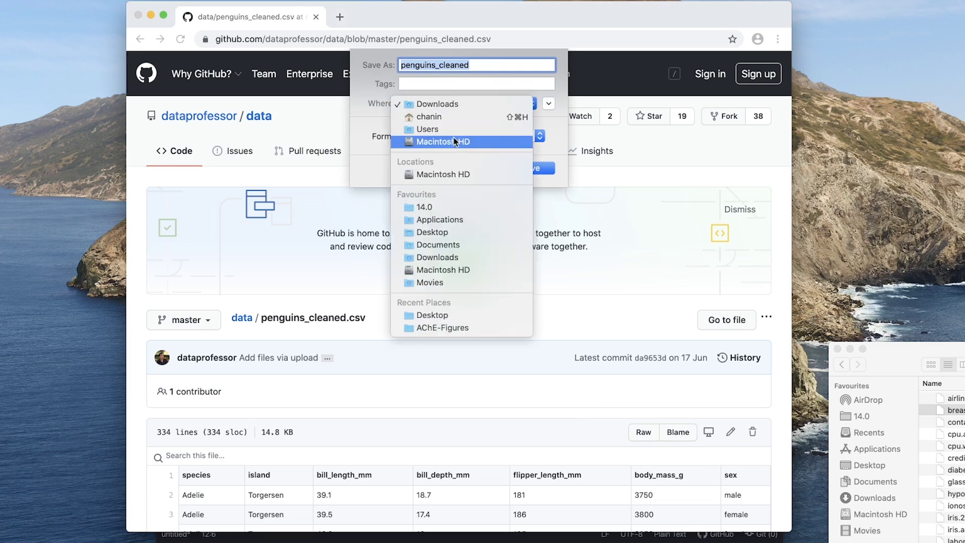
click(458, 233)
click(528, 168)
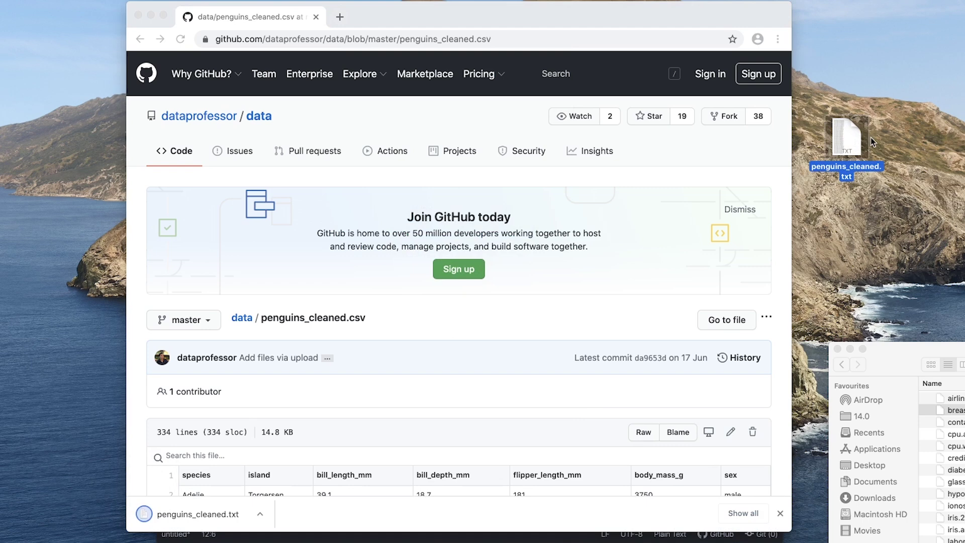
Open penguins_cleaned.txt in Atom and paste the copied ARFF header above its column-name row.
key(super+Tab)
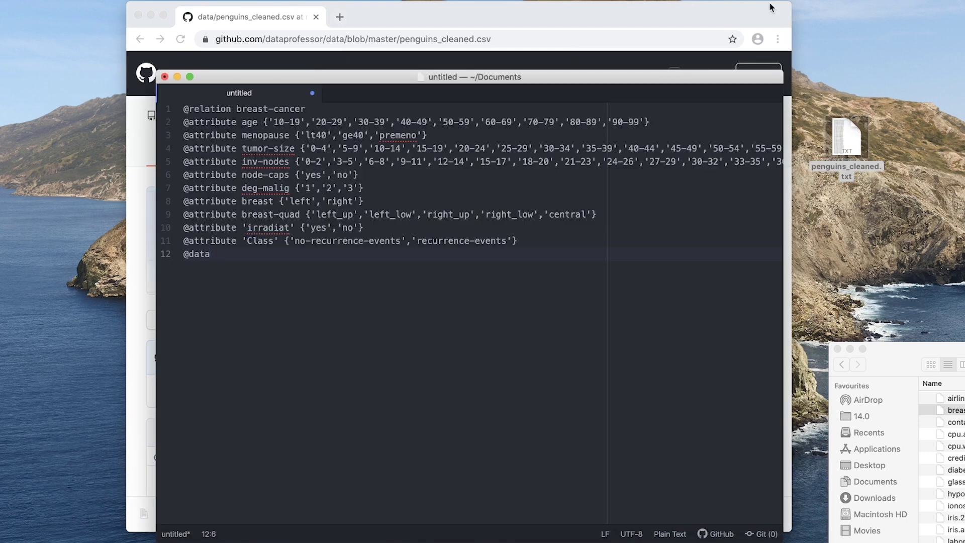
drag(848, 141, 478, 240)
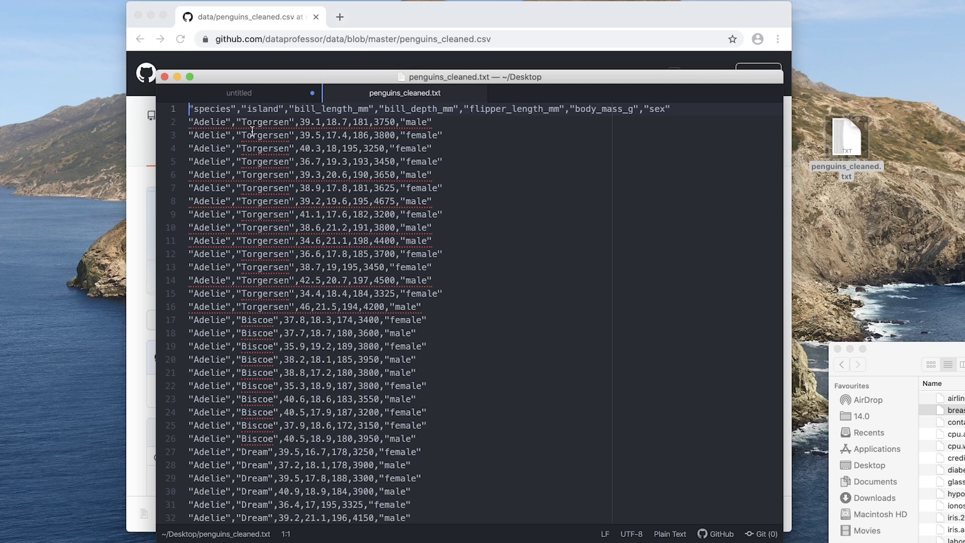
key(Return)
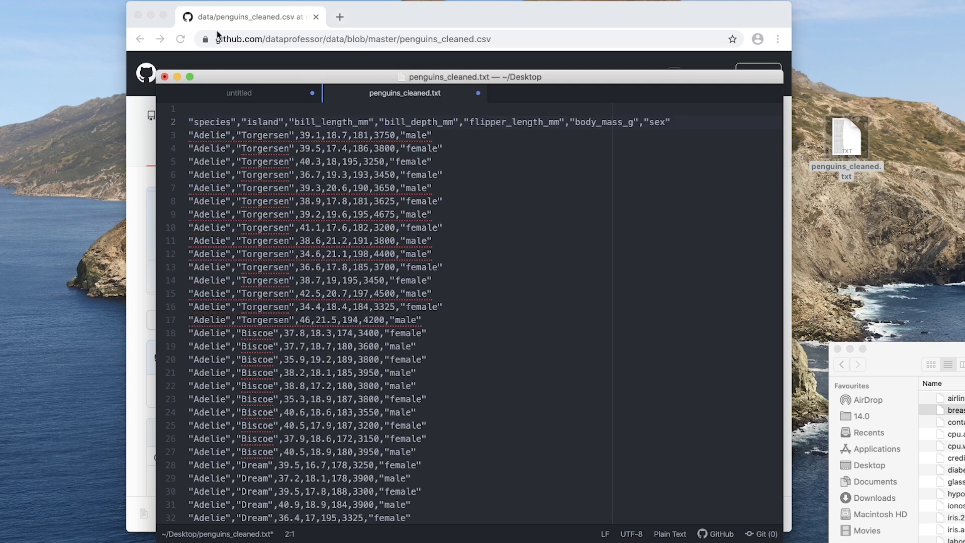
click(253, 93)
key(super+a)
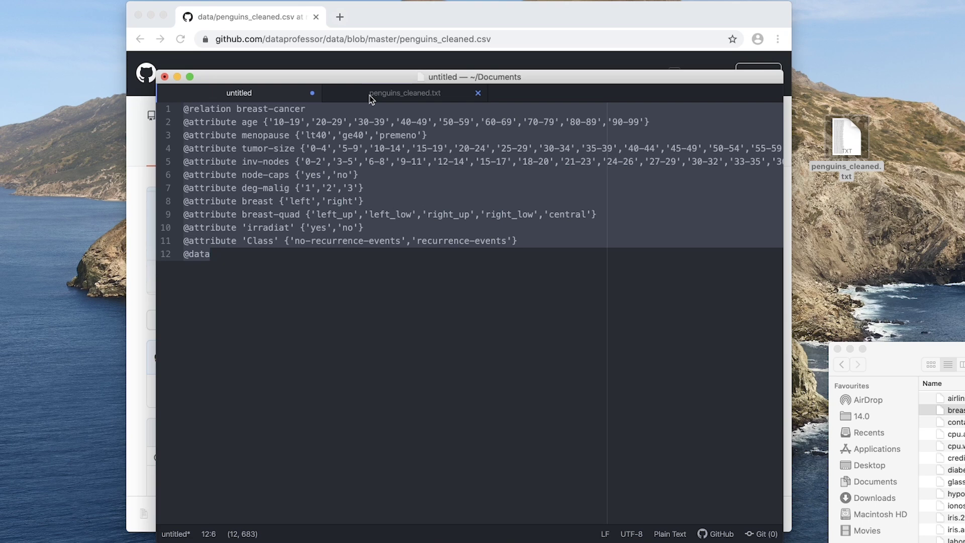
key(super+c)
click(372, 94)
key(Up)
key(super+v)
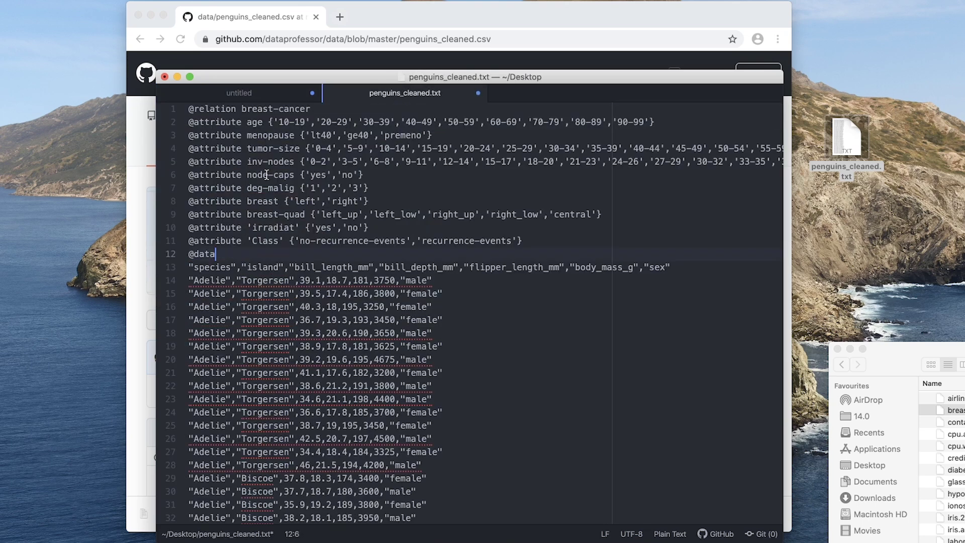
click(250, 241)
Rename the relation to penguins-data and select the column-name row.
drag(241, 108, 323, 108)
text(pengu)
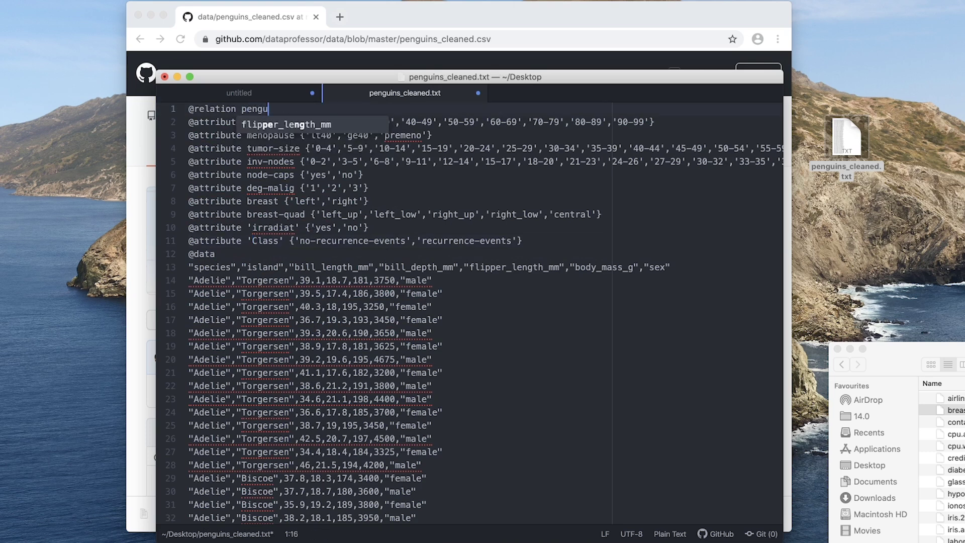
text(ins-data)
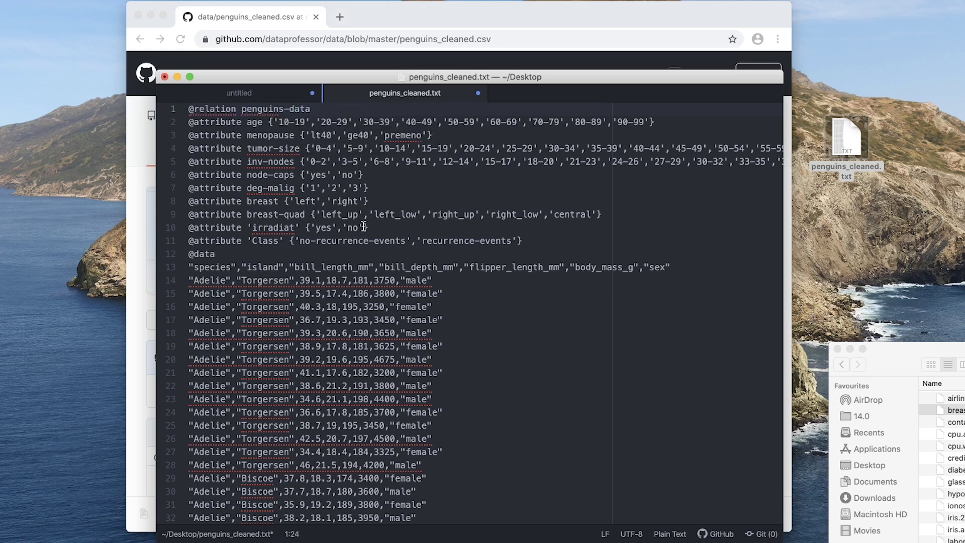
click(364, 257)
drag(189, 267, 683, 266)
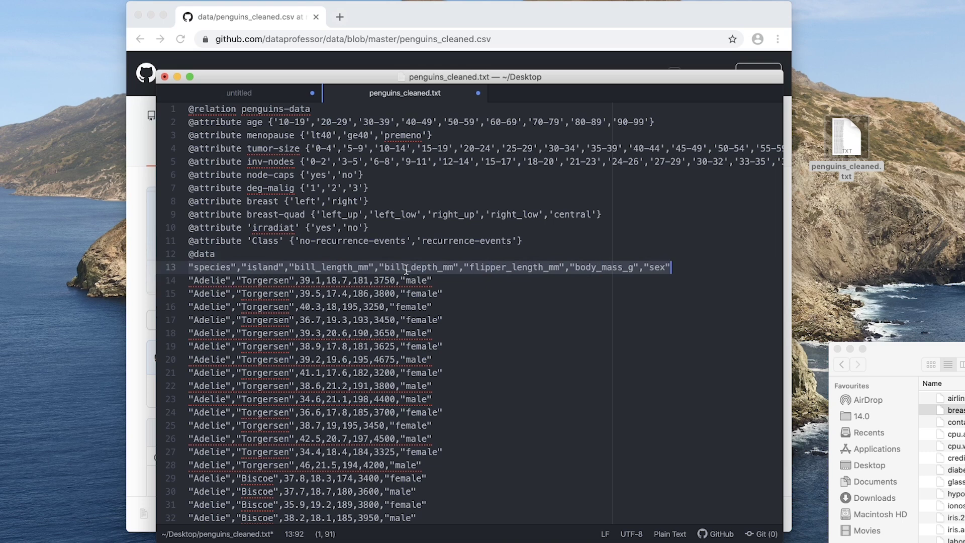
Split the column-name row so each name, species through sex, starts its own line.
click(645, 267)
key(Return)
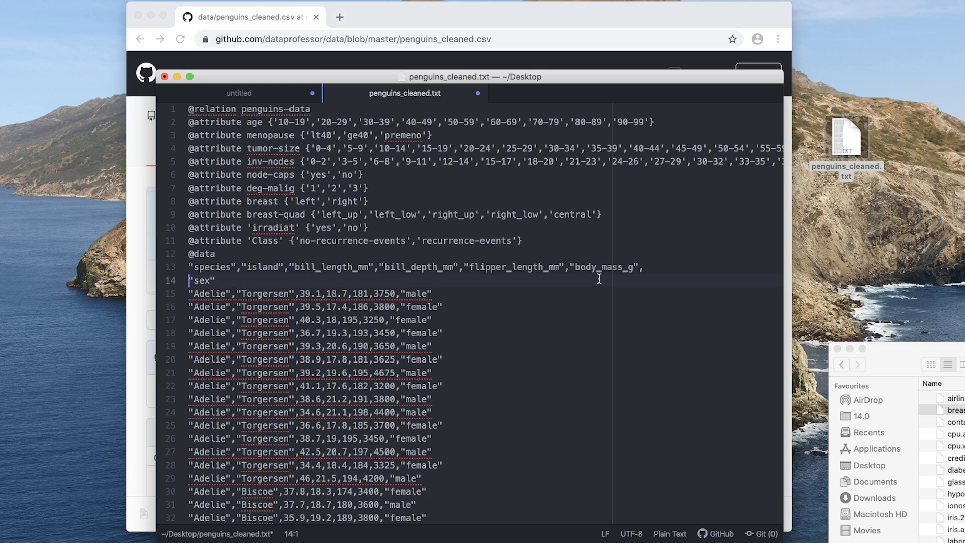
click(568, 268)
key(Return)
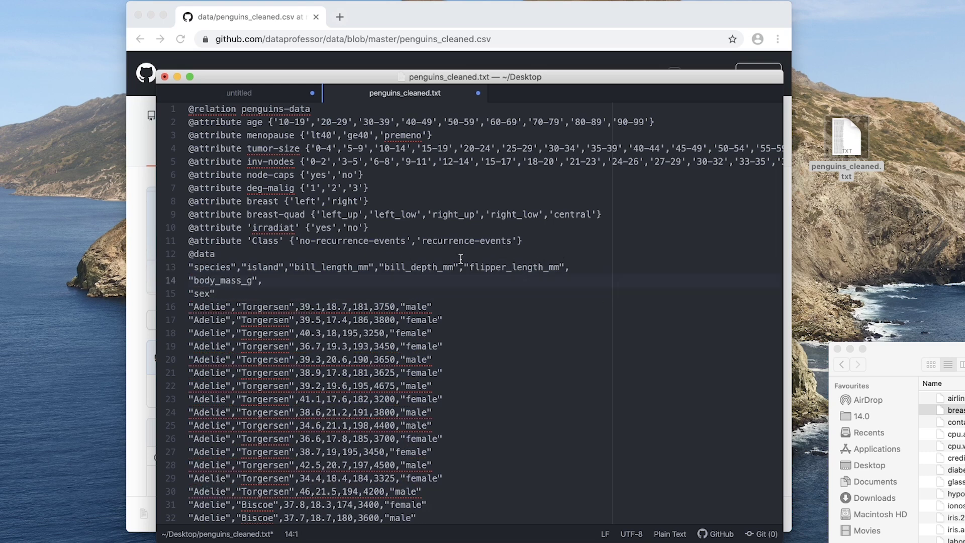
click(463, 267)
key(Return)
click(382, 267)
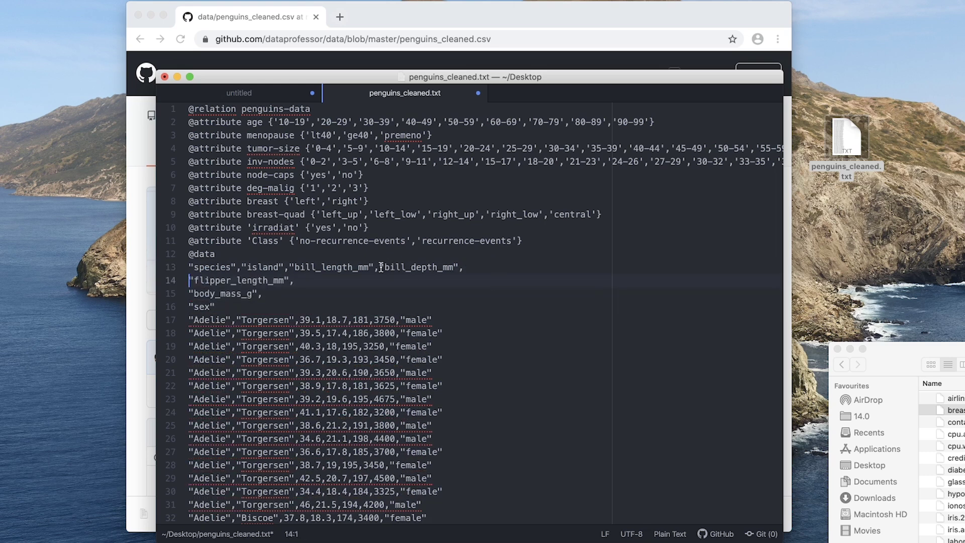
key(Return)
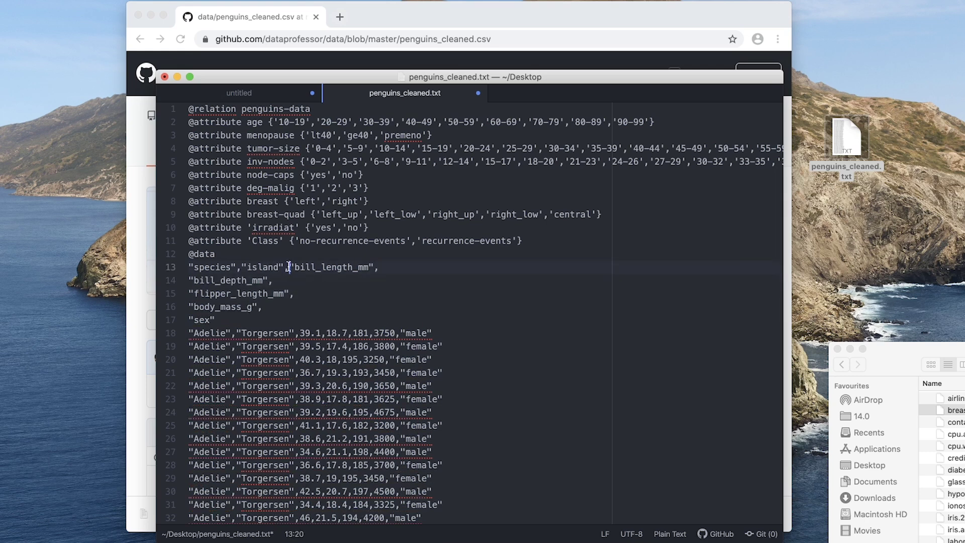
key(Return)
click(242, 266)
key(Return)
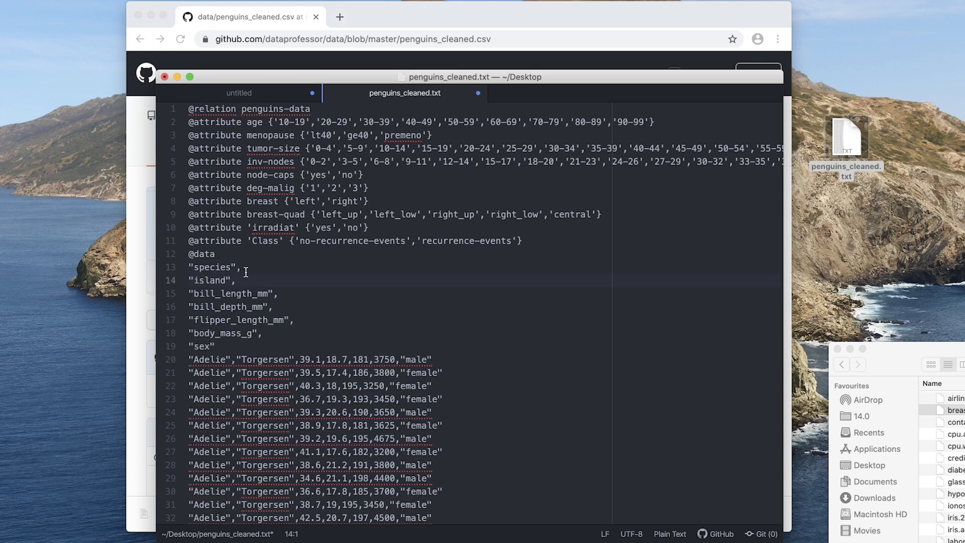
Strip the trailing quotes and commas from each column name.
key(BackSpace)
click(257, 279)
key(BackSpace)
key(BackSpace)
click(303, 294)
key(BackSpace)
key(BackSpace)
click(291, 306)
key(BackSpace)
key(BackSpace)
click(313, 319)
key(BackSpace)
key(BackSpace)
click(296, 335)
key(BackSpace)
key(BackSpace)
click(239, 346)
Remove the remaining quotes at the start of each name, from sex up to species.
key(BackSpace)
click(194, 346)
key(BackSpace)
click(194, 333)
key(BackSpace)
click(195, 319)
key(BackSpace)
click(194, 307)
key(BackSpace)
click(194, 293)
key(BackSpace)
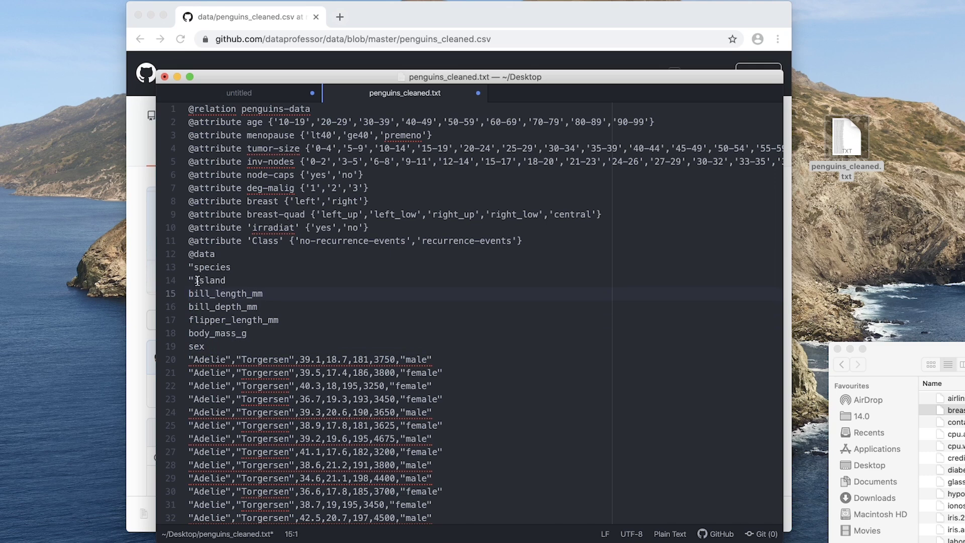
click(196, 280)
key(BackSpace)
click(195, 267)
key(BackSpace)
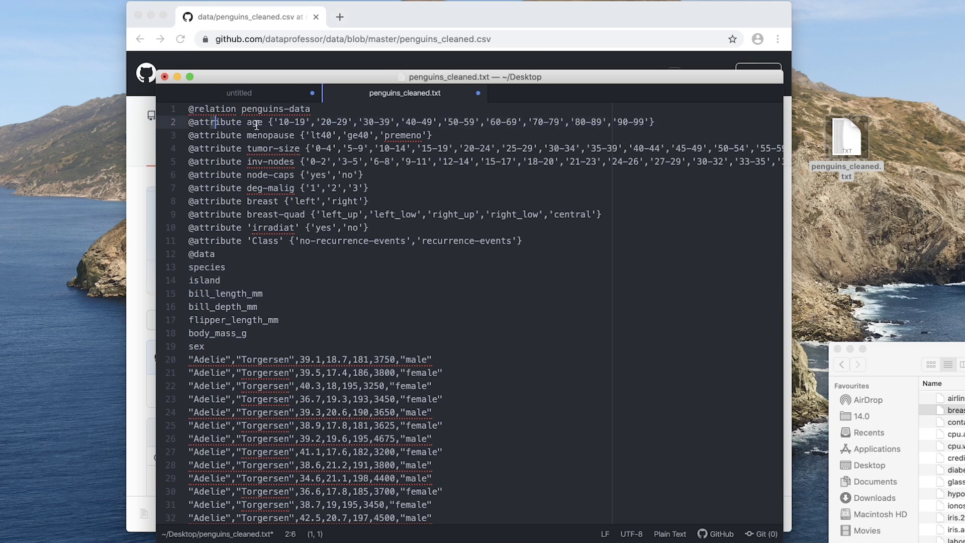
drag(247, 121, 189, 122)
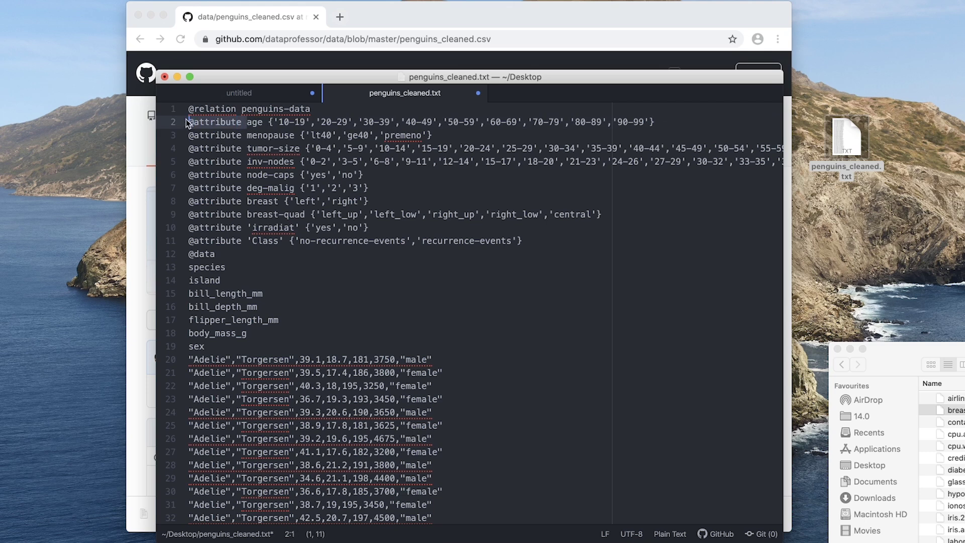
key(cmd+c)
click(190, 266)
key(cmd+v)
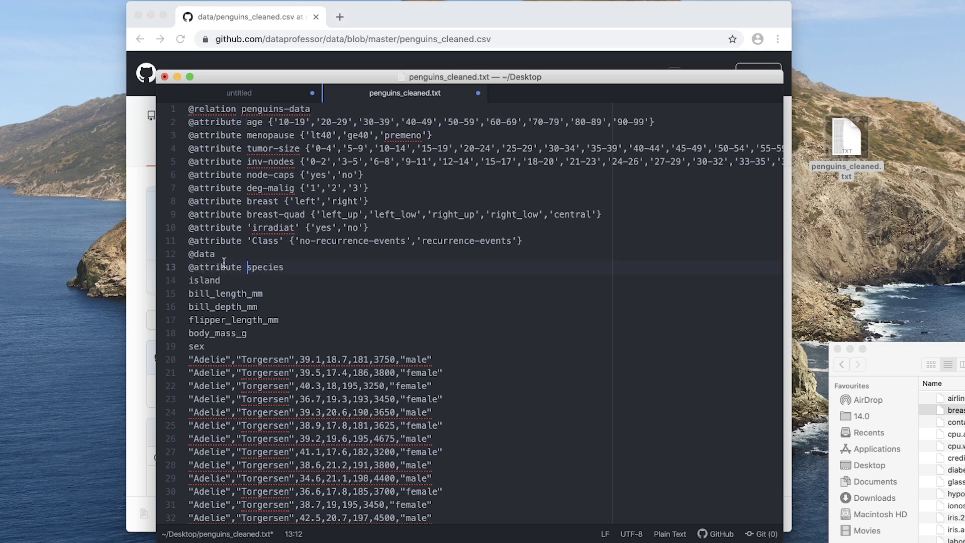
drag(224, 260, 159, 254)
key(BackSpace)
key(Return)
key(cmd+v)
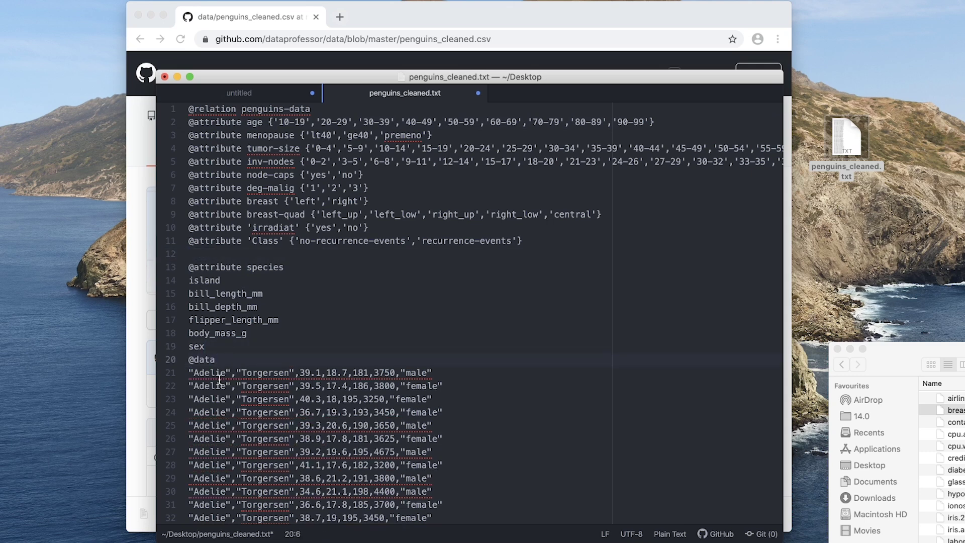
drag(247, 267, 189, 267)
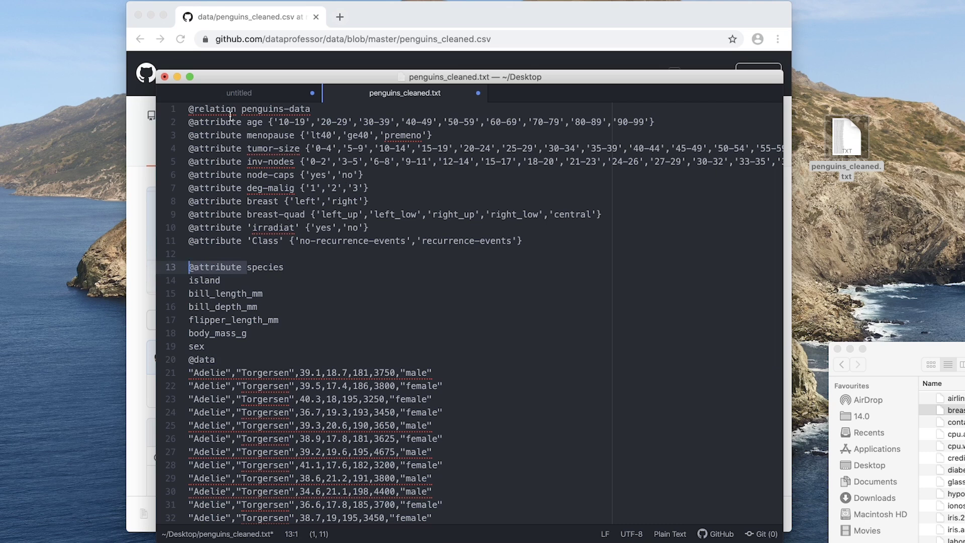
click(189, 280)
key(cmd+v)
click(189, 295)
key(cmd+v)
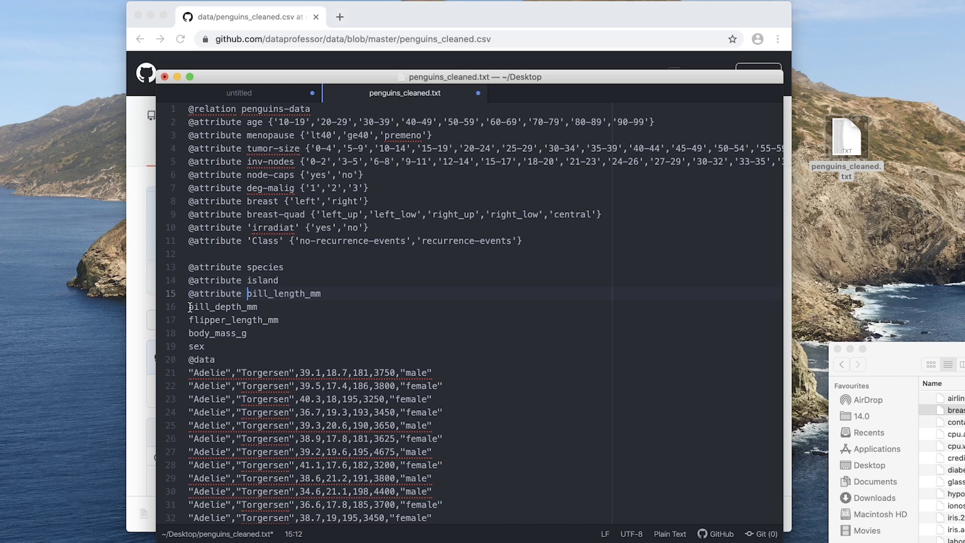
click(189, 307)
key(cmd+v)
click(190, 320)
key(cmd+v)
click(189, 333)
key(cmd+v)
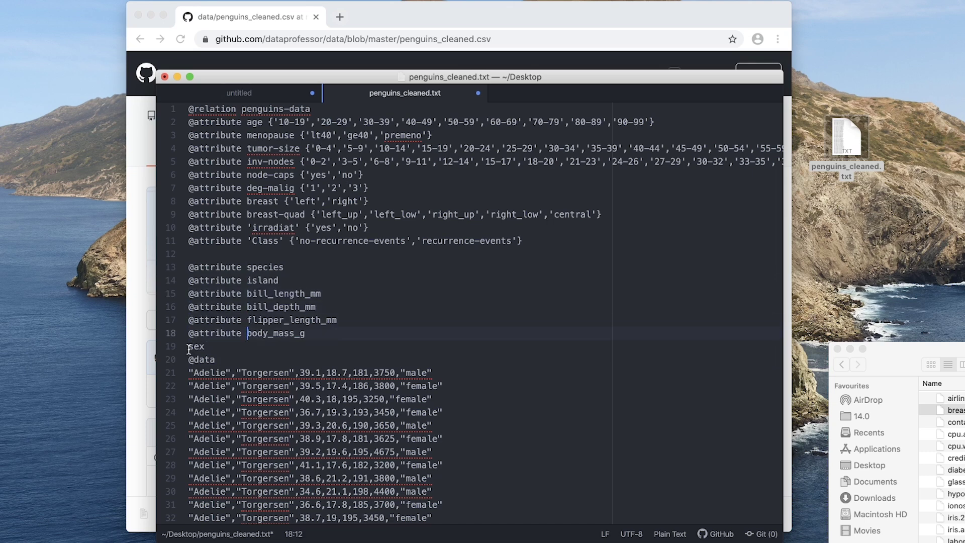
click(189, 346)
key(cmd+v)
click(262, 361)
Open the species value list after species with {Adelie, copied from the first data row.
drag(189, 375, 232, 374)
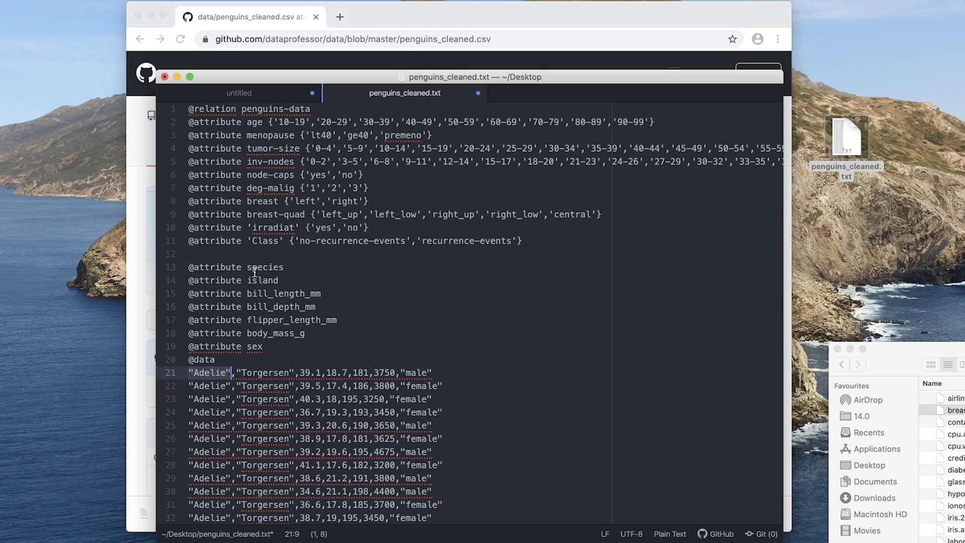
click(222, 374)
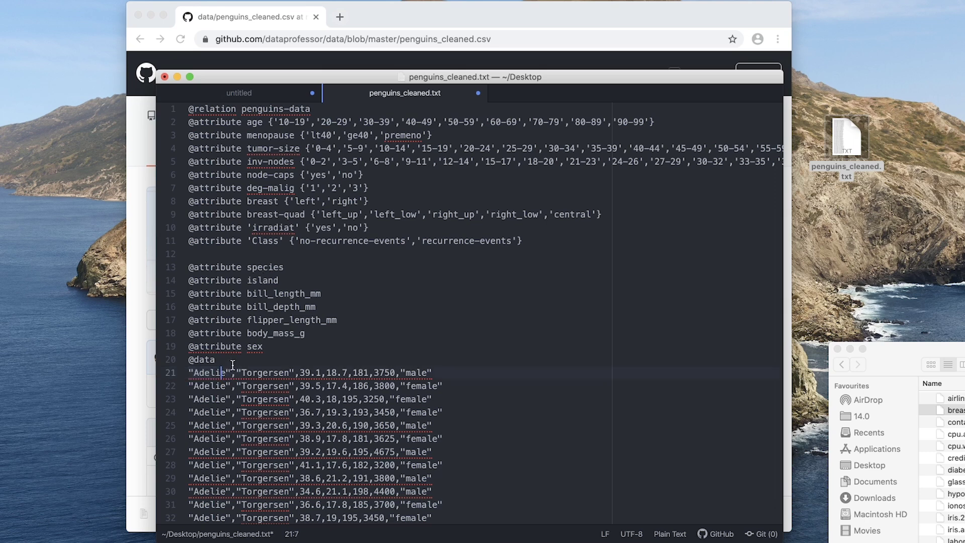
drag(230, 372, 181, 377)
click(304, 271)
text({)
key(super+v)
text(,)
Add Gentoo and Chinstrap to the species list and put empty braces after island.
scroll(213, 385, down, 10)
scroll(213, 385, down, 20)
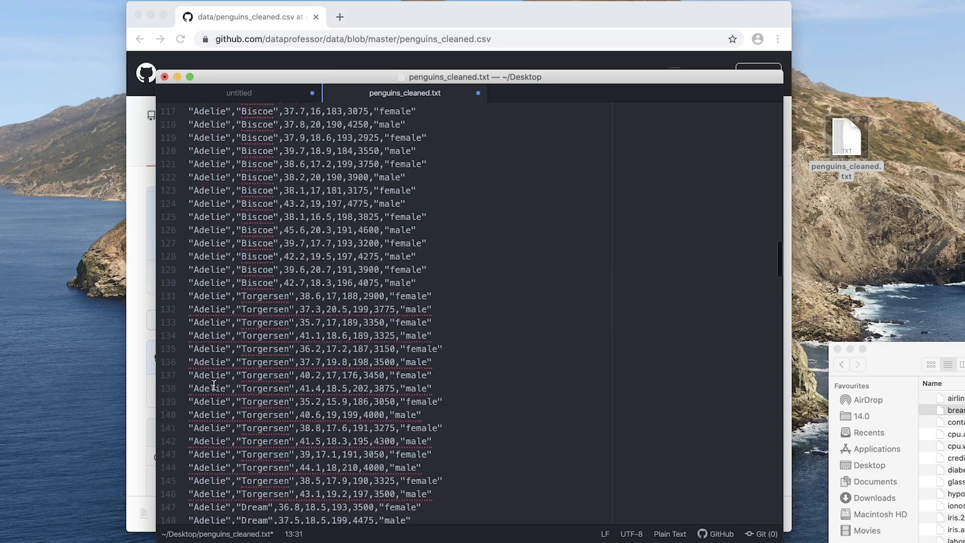
scroll(214, 385, up, 17)
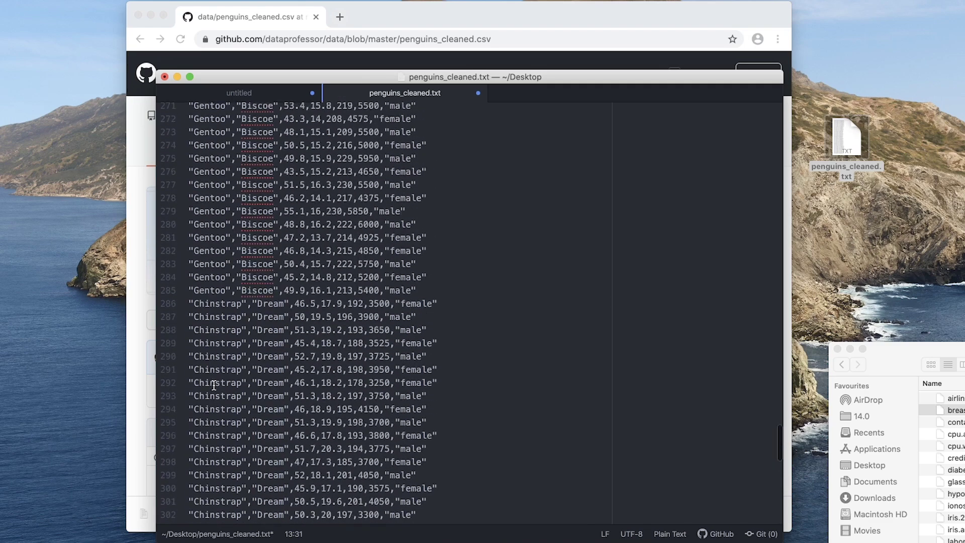
drag(189, 364, 231, 364)
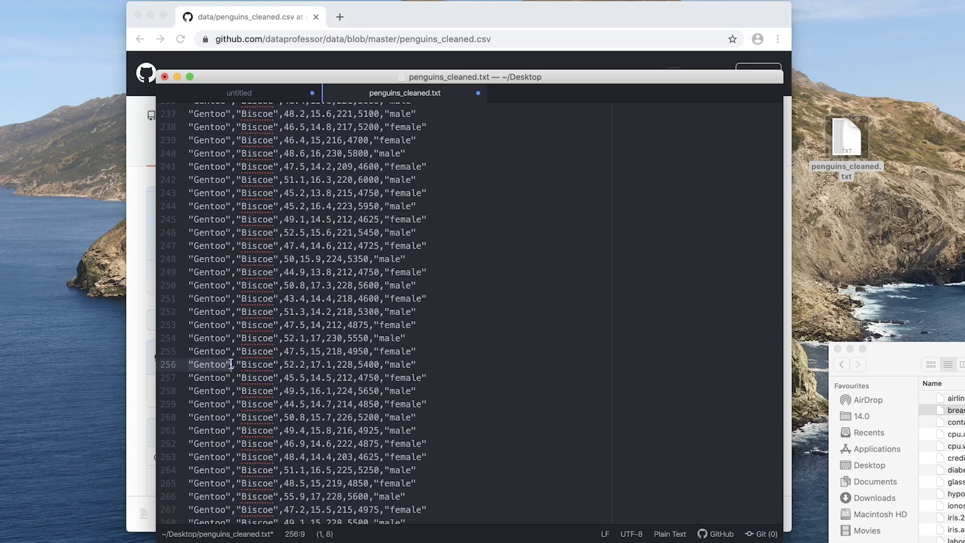
scroll(401, 372, up, 20)
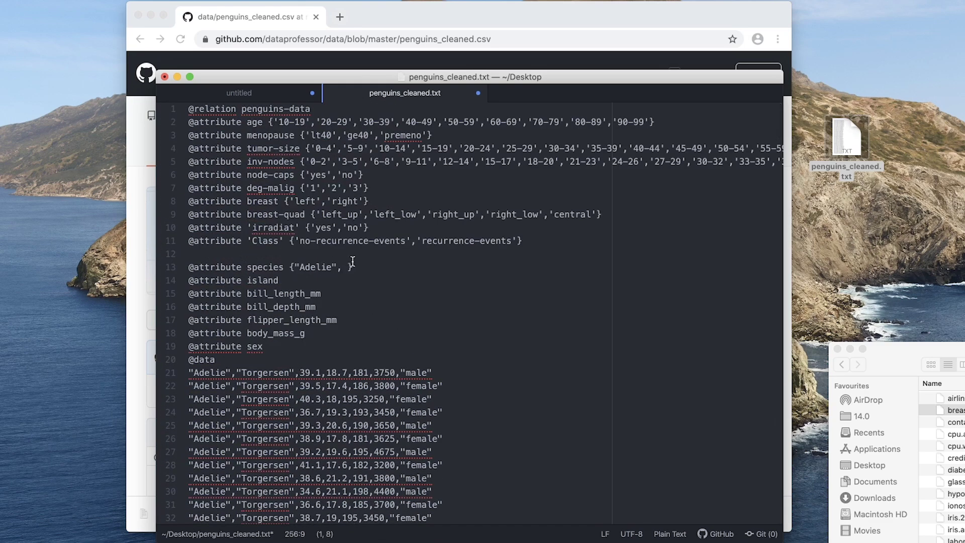
click(346, 266)
key(super+v)
text(,)
scroll(261, 383, down, 20)
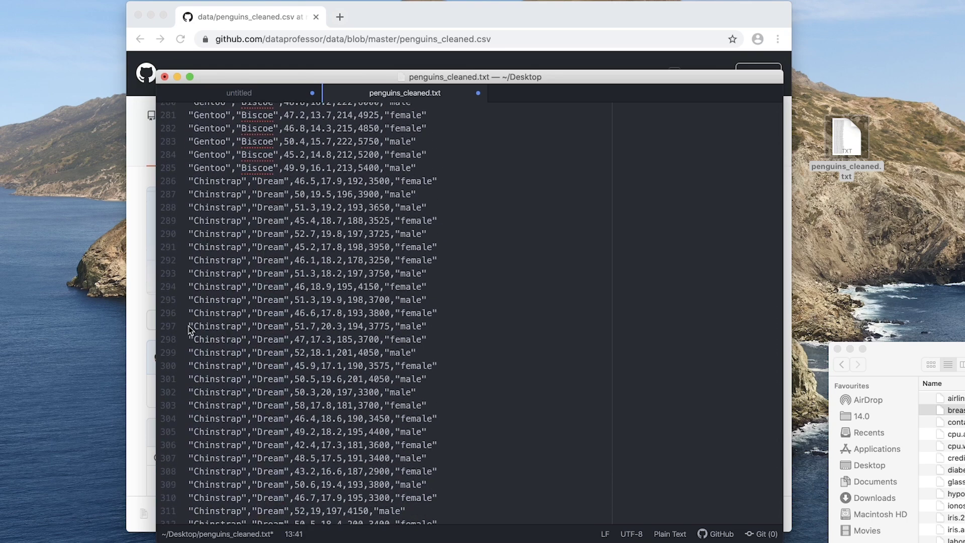
drag(189, 327, 248, 327)
scroll(312, 316, up, 20)
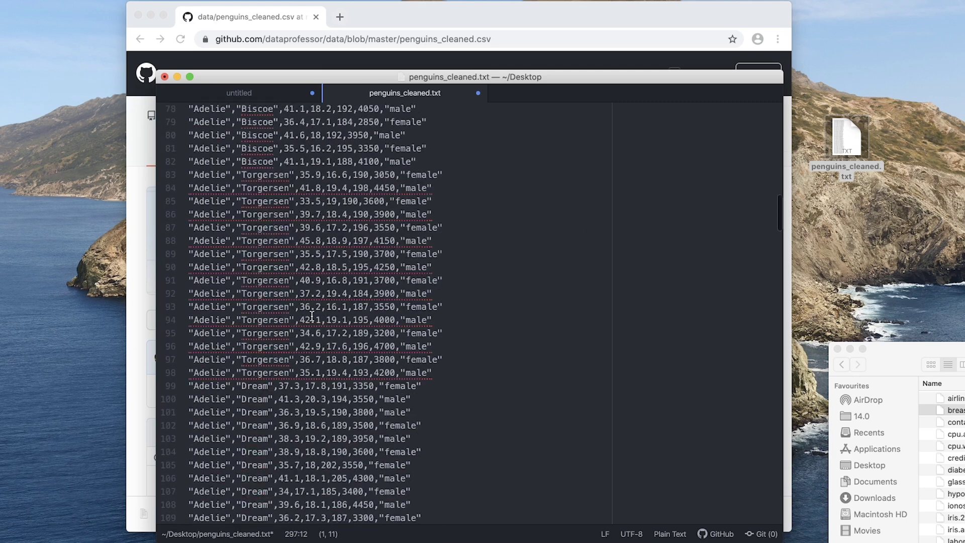
click(401, 266)
key(super+v)
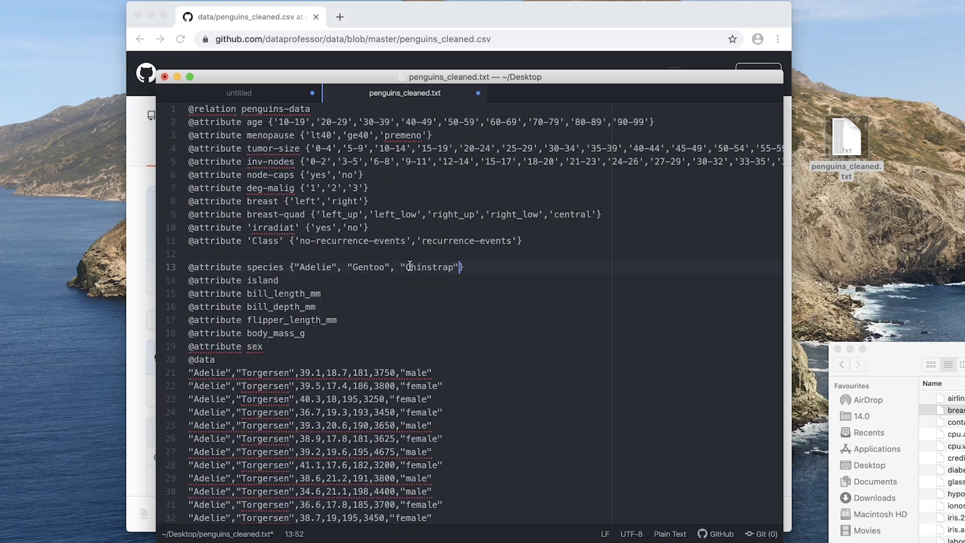
click(292, 281)
text({})
Copy Torgersen from line 21 into the island braces.
drag(237, 374, 294, 374)
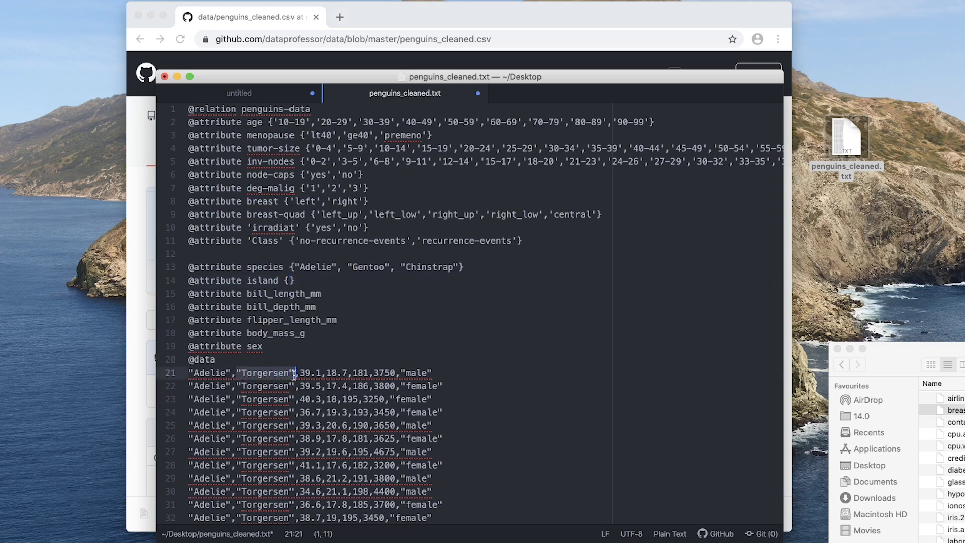
key(super+c)
click(291, 281)
key(super+v)
text(,)
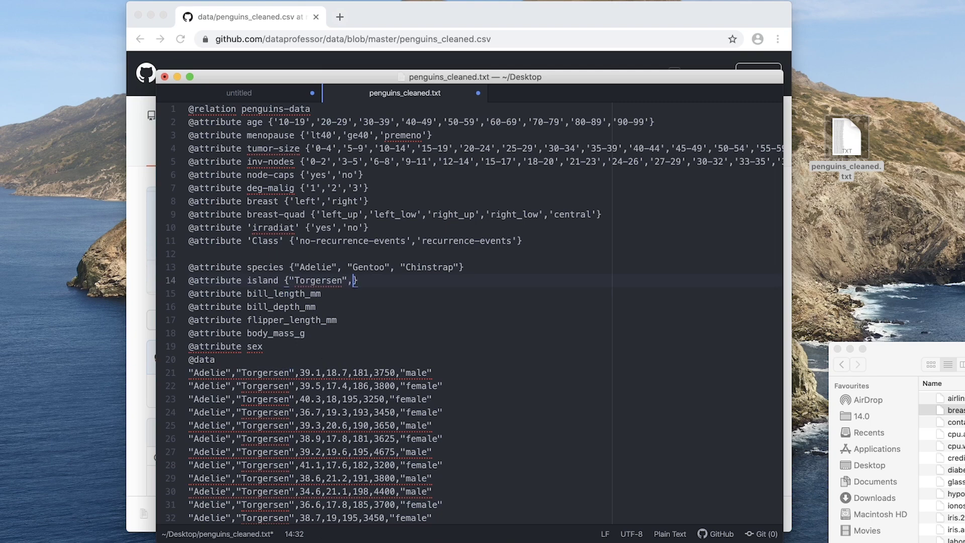
Add Biscoe from line 36 to the island list and copy Dream from line 46.
scroll(288, 470, down, 10)
scroll(288, 470, up, 10)
scroll(288, 470, down, 5)
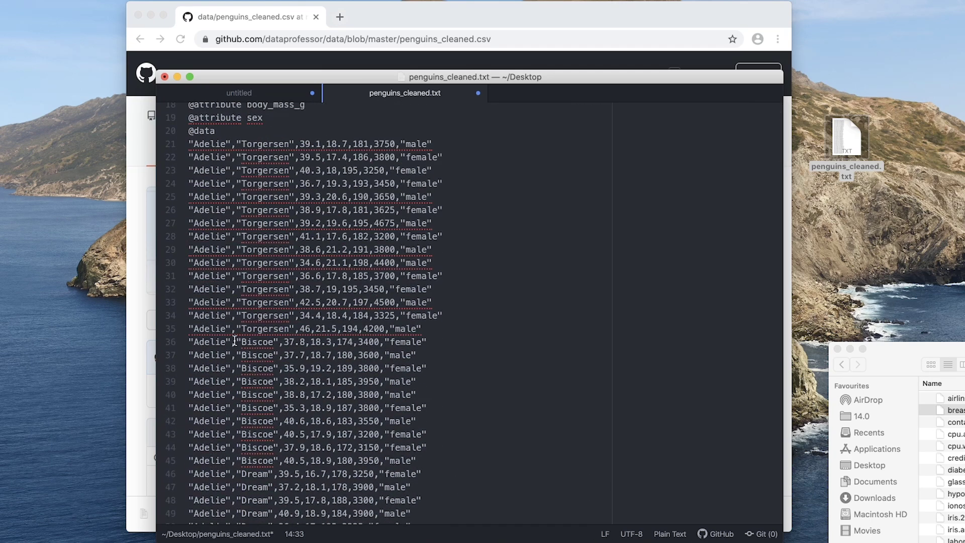
drag(235, 342, 279, 342)
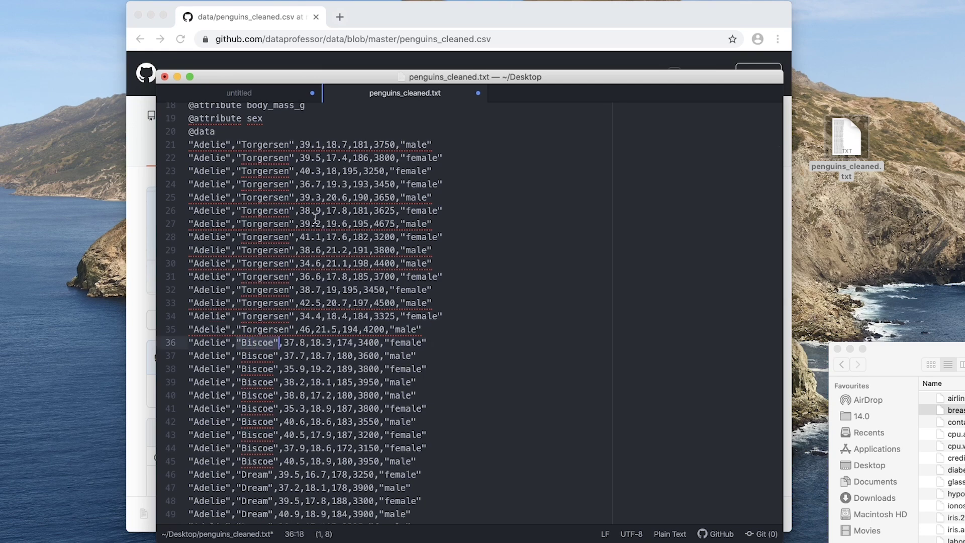
key(cmd+c)
scroll(316, 218, up, 5)
click(350, 280)
text(,)
key(cmd+v)
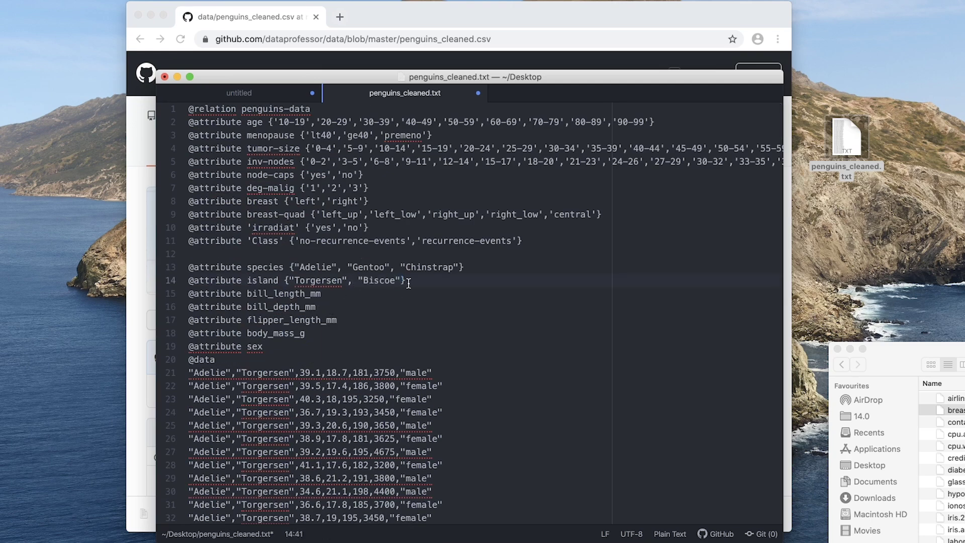
text(,)
scroll(408, 284, down, 6)
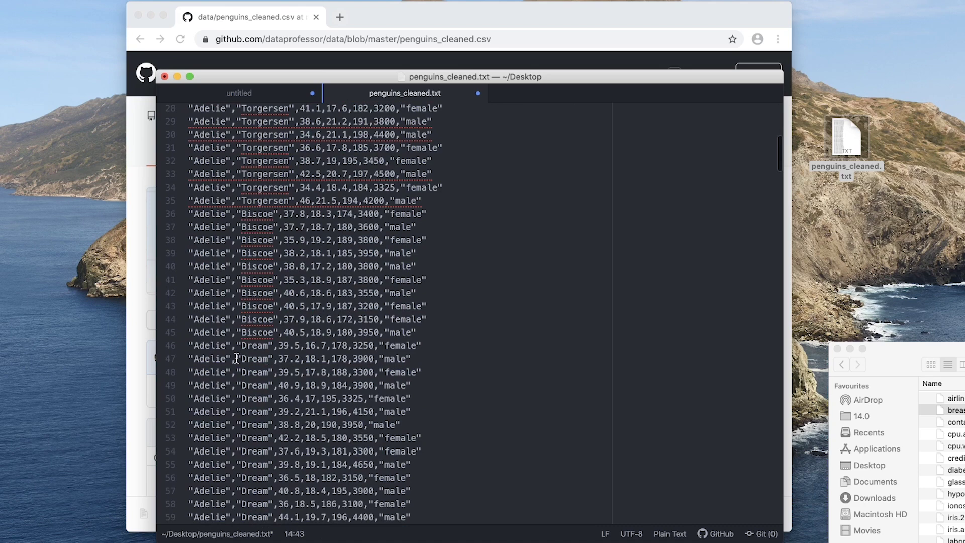
drag(236, 345, 275, 345)
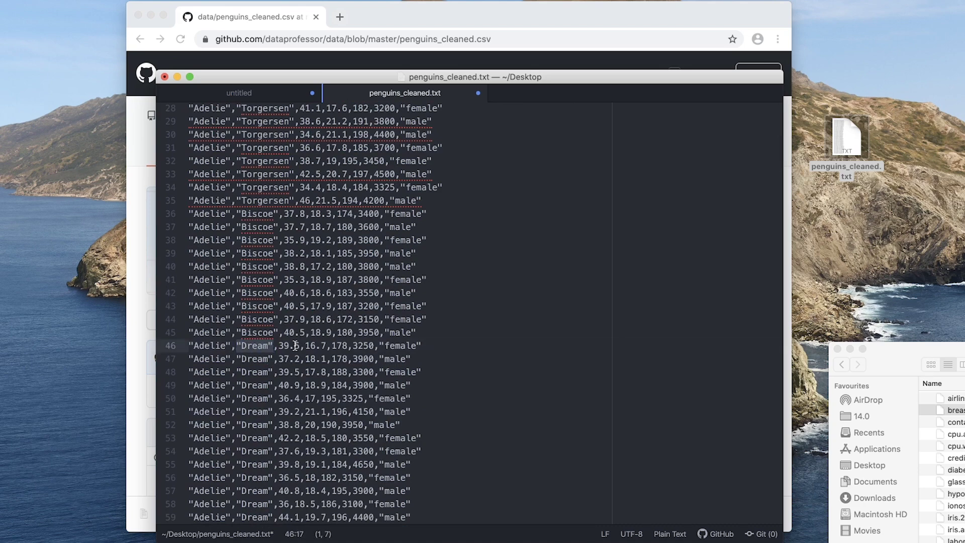
key(cmd+c)
scroll(398, 352, up, 6)
Finish the island list with Dream and declare bill_length_mm and bill_depth_mm numeric.
click(411, 280)
key(cmd+v)
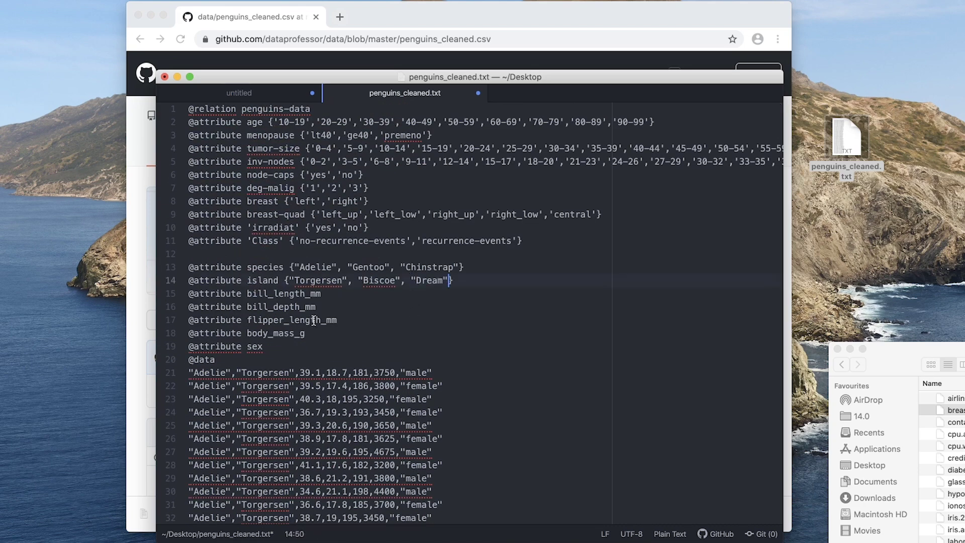
scroll(294, 326, down, 10)
scroll(294, 327, down, 8)
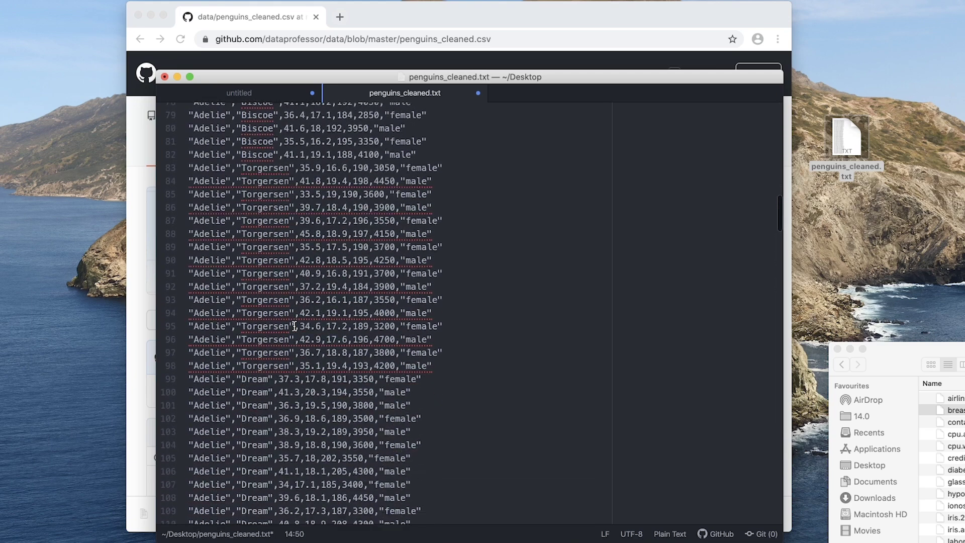
scroll(277, 353, down, 10)
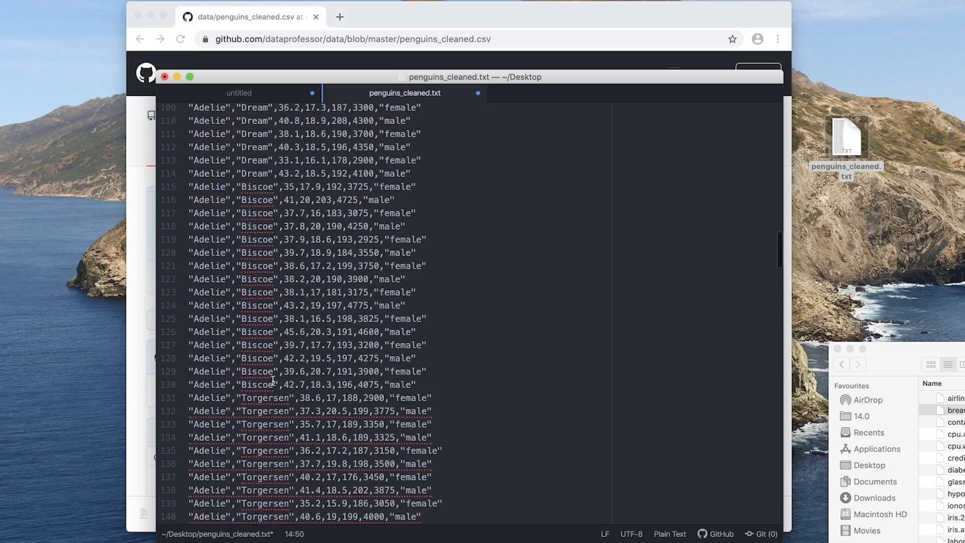
scroll(273, 380, up, 2)
scroll(273, 380, up, 20)
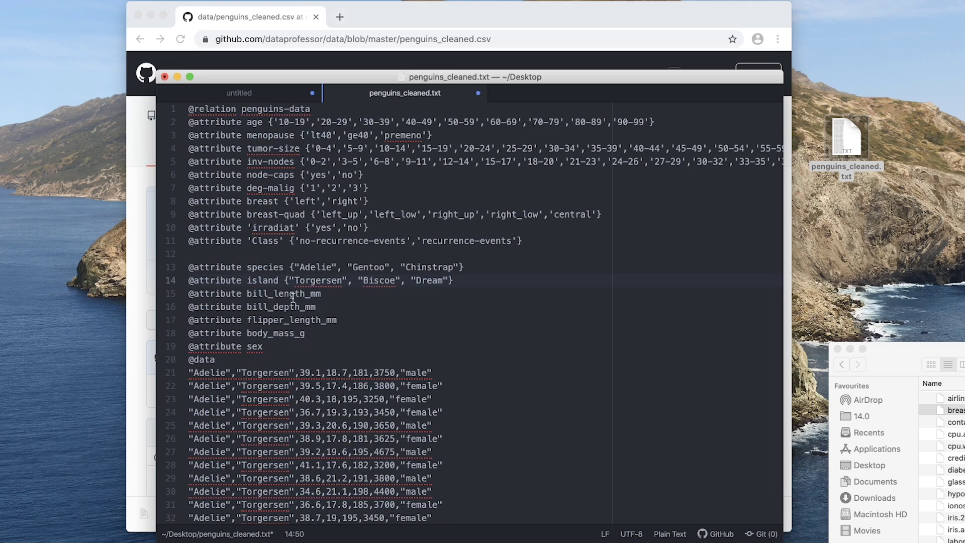
click(320, 295)
text(numeri)
click(368, 308)
text(numeric)
Declare flipper_length_mm numeric and begin the sex value list with "male", "female".
click(301, 373)
click(330, 372)
key(Right)
key(Right)
key(Right)
key(Right)
key(Right)
key(Right)
key(Right)
key(Right)
key(Right)
key(Right)
click(365, 322)
text(nu)
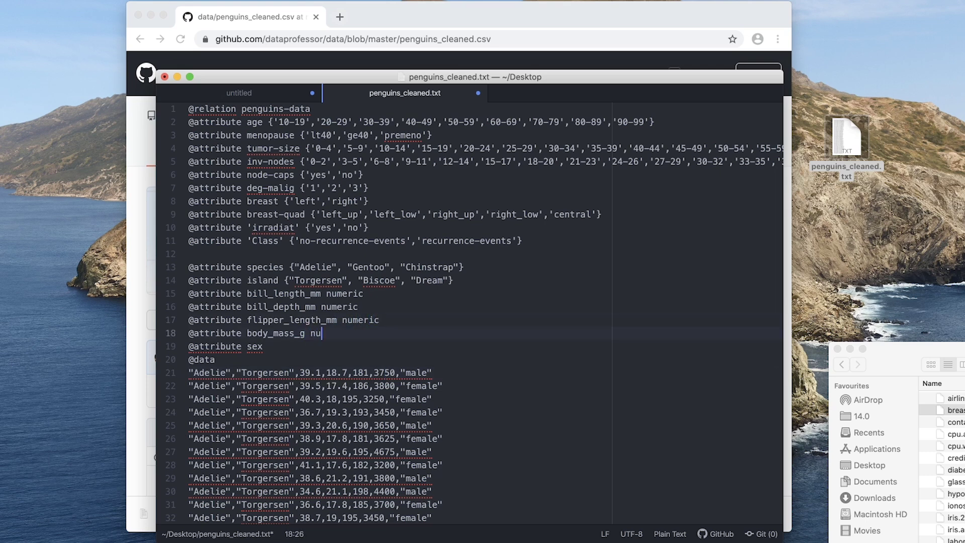
text(mericmeric)
click(290, 347)
text({})
text("male,)
text( "female)
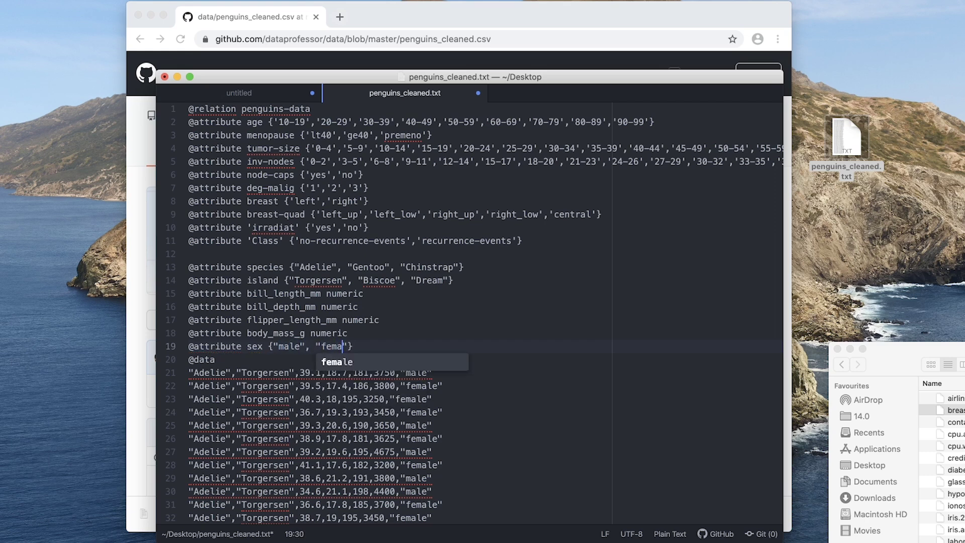
drag(190, 253, 185, 125)
key(BackSpace)
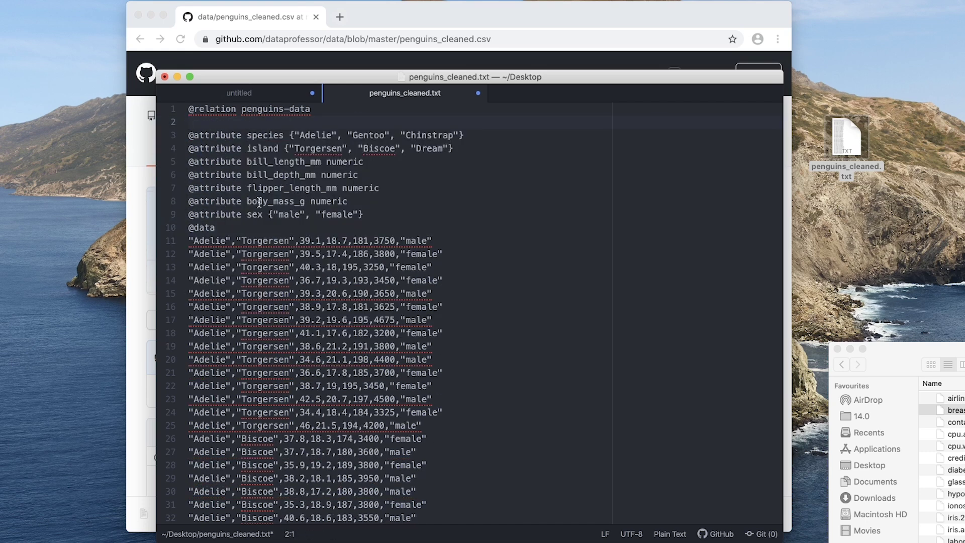
click(369, 219)
key(Return)
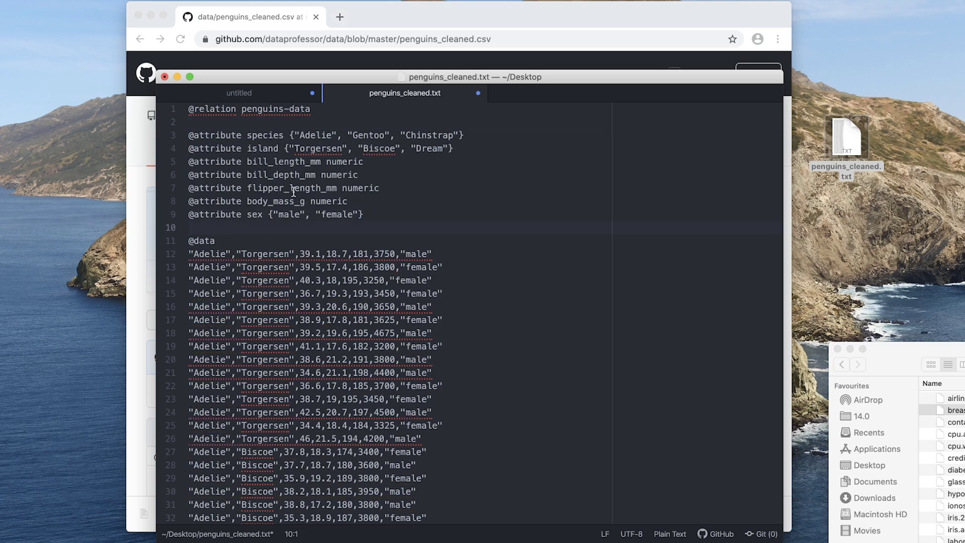
click(355, 122)
Save the file, discard the untitled draft, and rename it to penguins_cleaned.arff.
key(super+s)
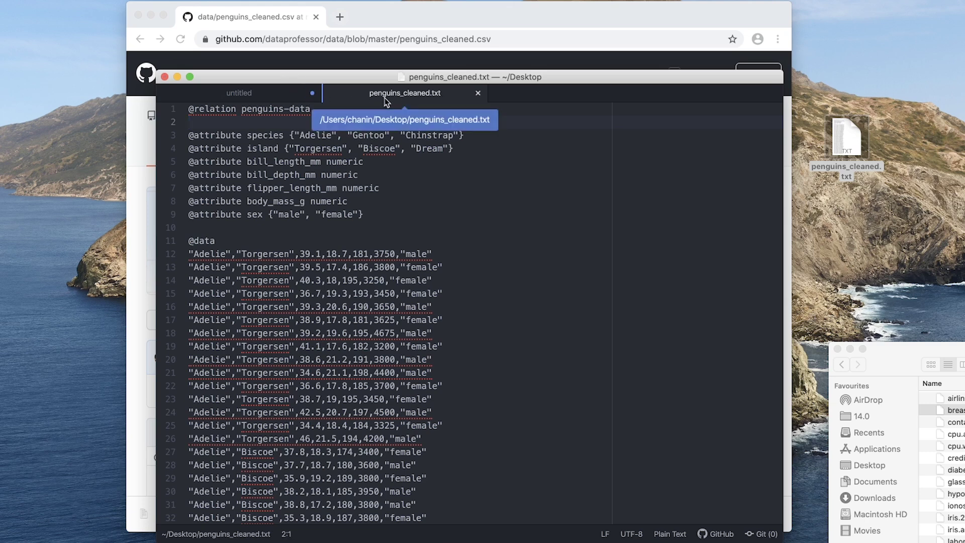
click(312, 93)
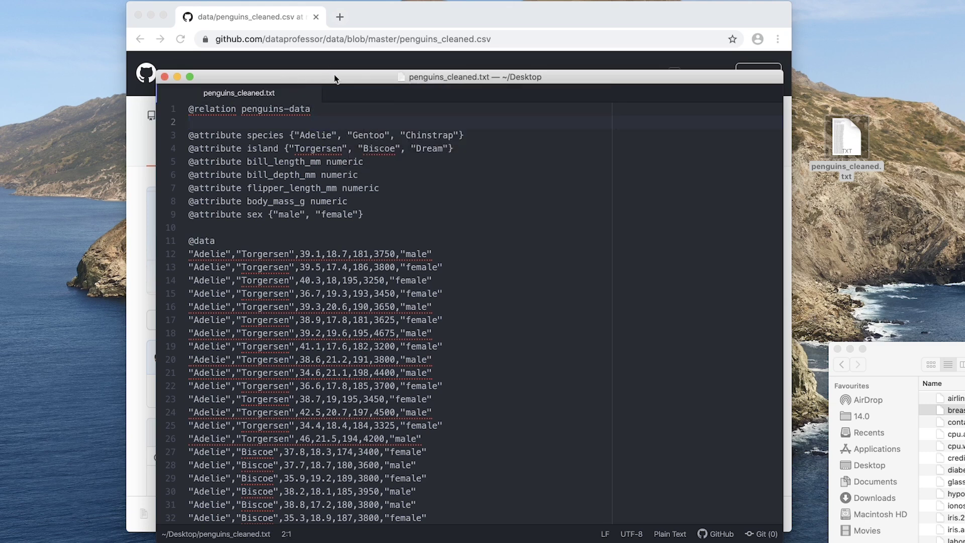
right_click(271, 97)
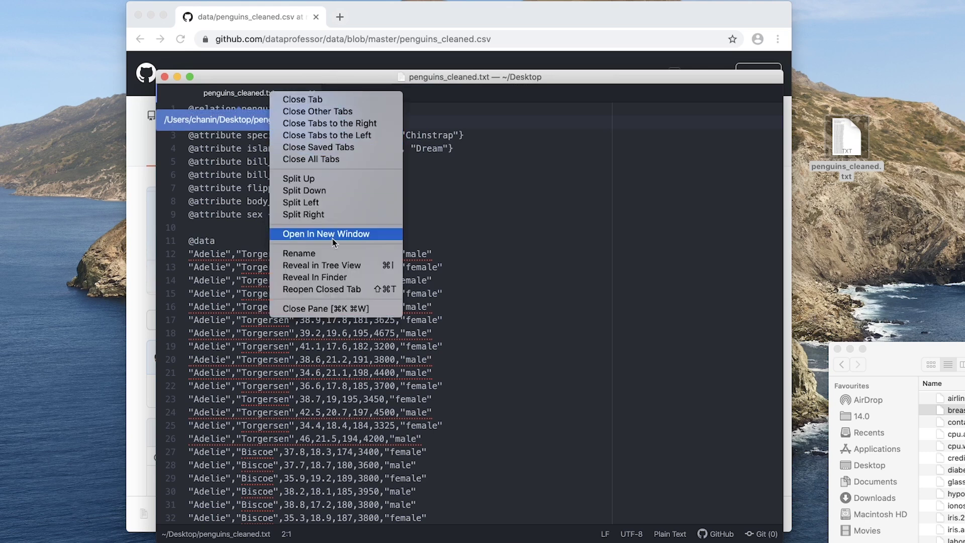
click(297, 255)
double_click(502, 144)
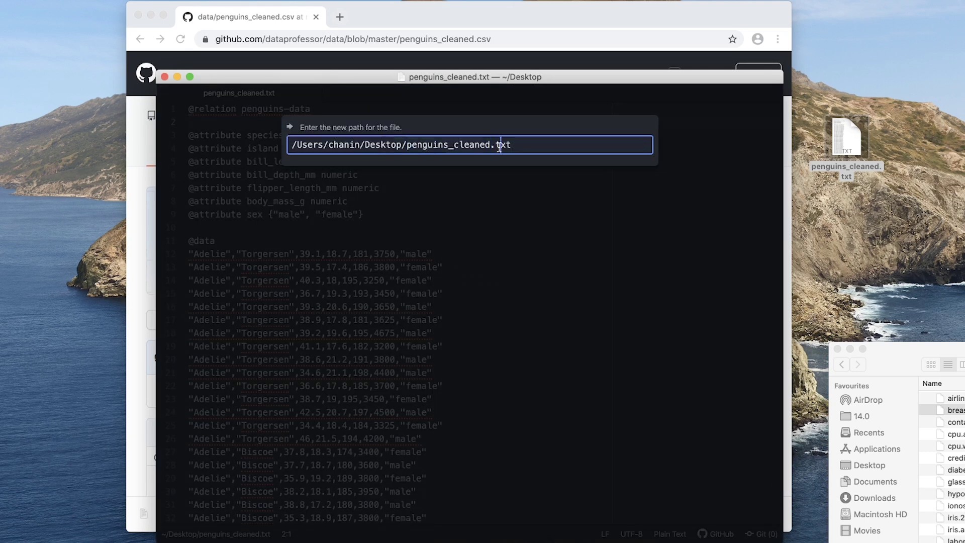
text(arff)
double_click(478, 144)
click(479, 144)
key(Return)
click(383, 237)
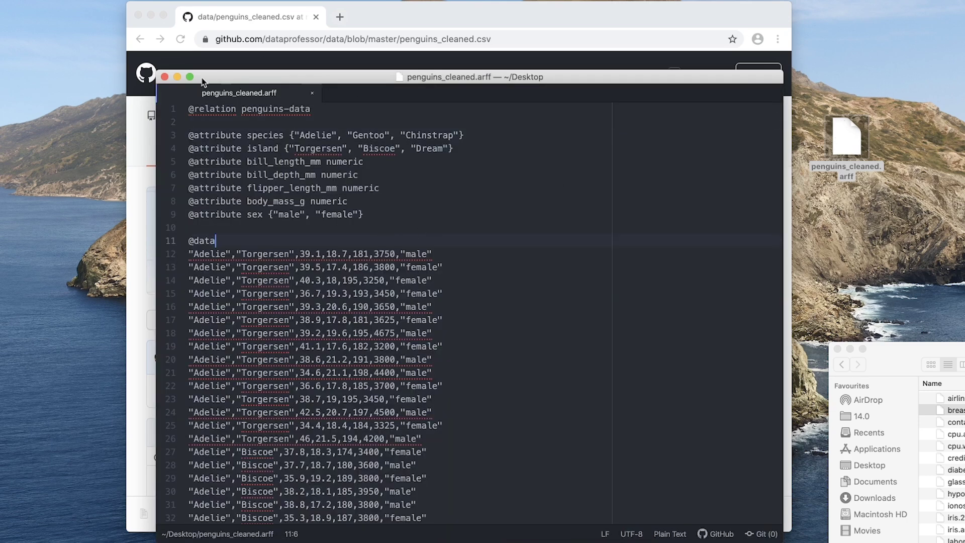
Launch Weka Explorer and open Desktop/penguins_cleaned.arff (333 instances, 7 attributes).
drag(263, 81, 254, 62)
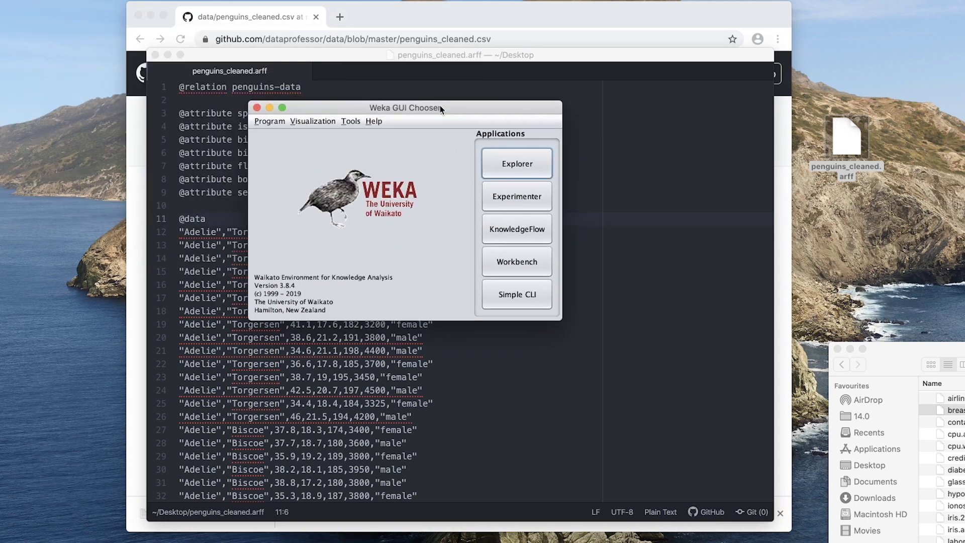
drag(400, 107, 466, 160)
click(571, 223)
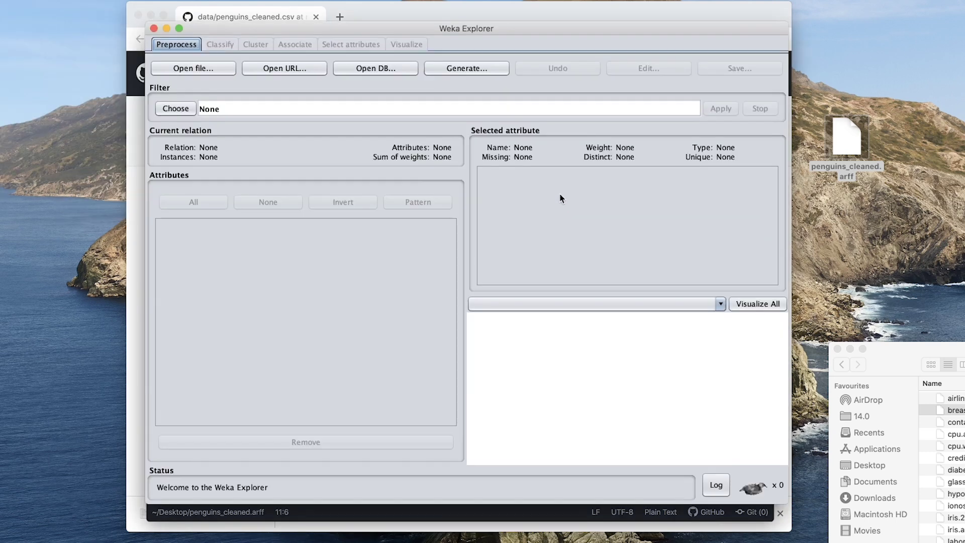
click(197, 73)
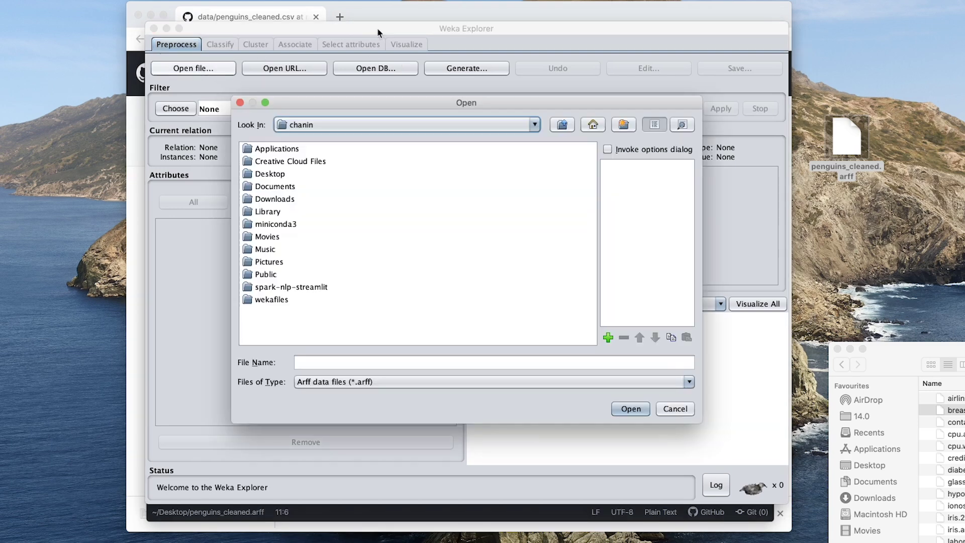
drag(332, 31, 382, 29)
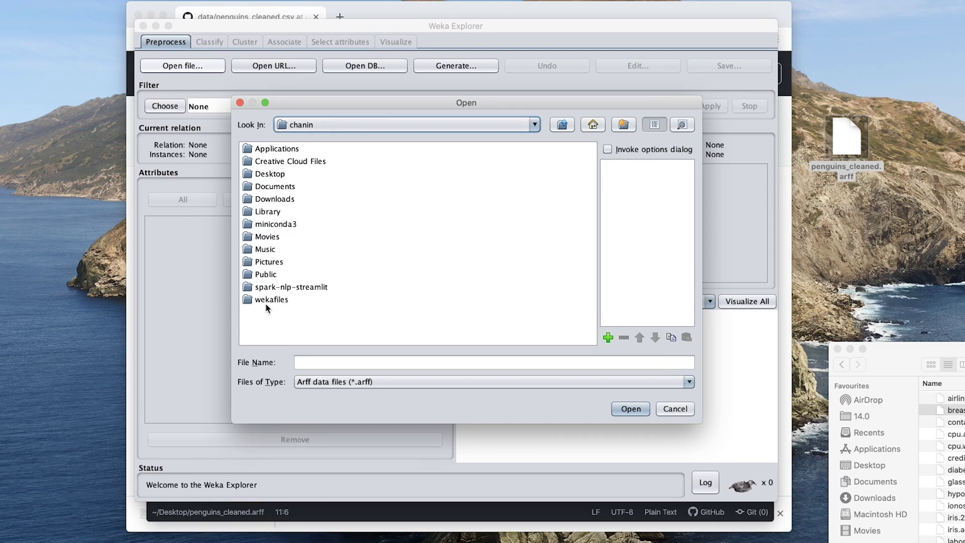
double_click(276, 175)
click(289, 174)
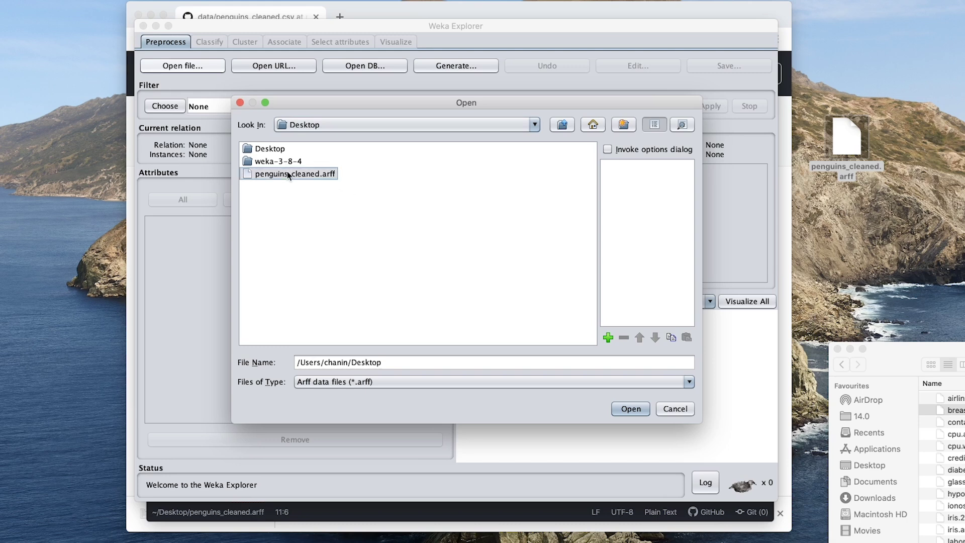
double_click(288, 175)
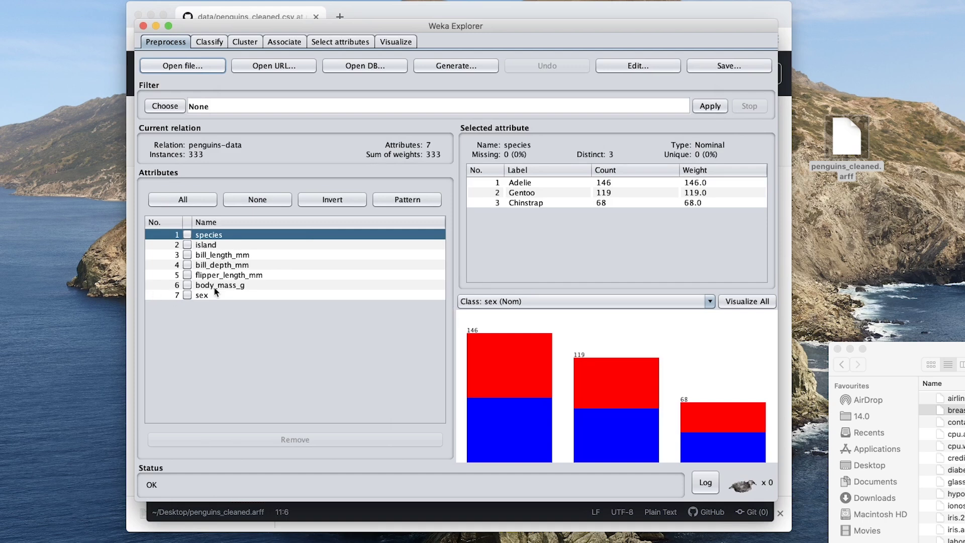
Browse the island, bill_length_mm, flipper_length_mm, species and sex statistics, including the male/female split.
click(173, 244)
click(176, 256)
click(174, 276)
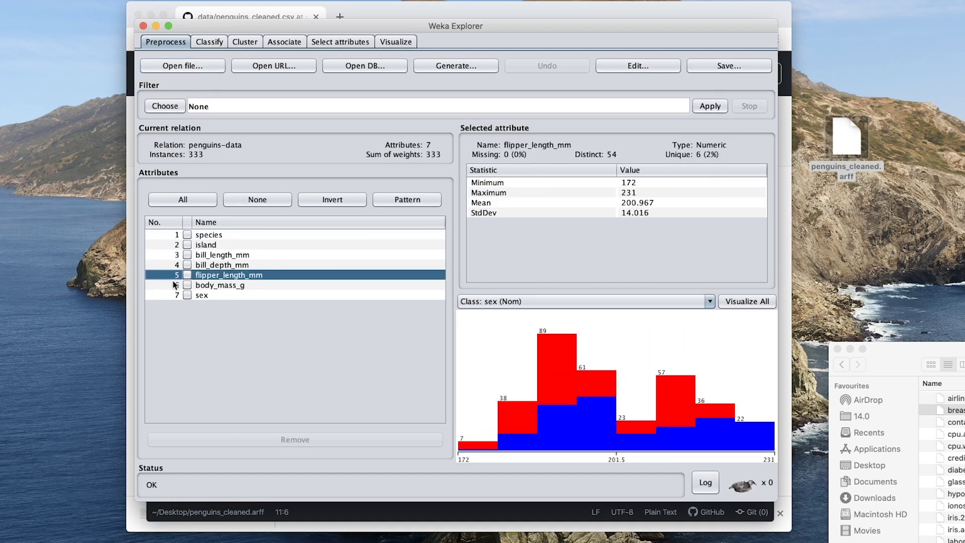
click(174, 295)
click(161, 236)
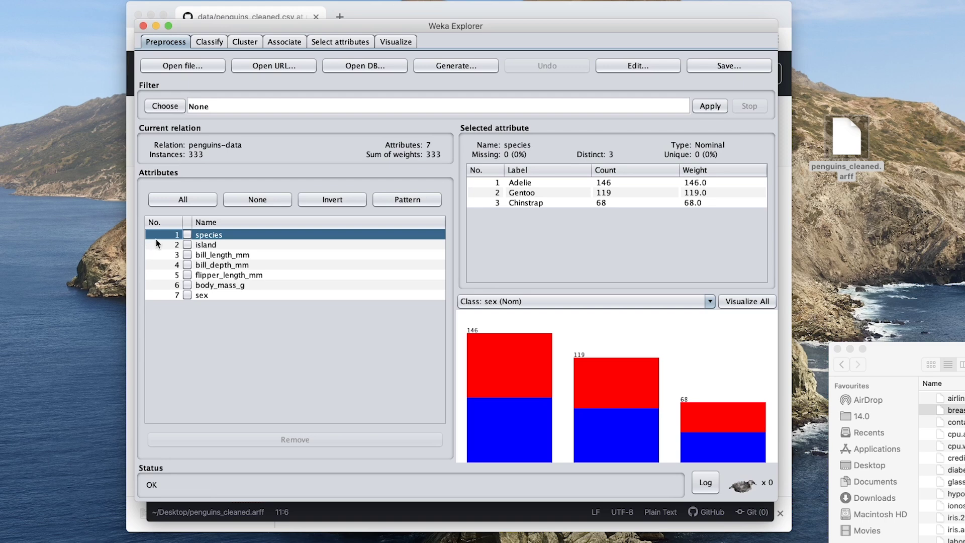
click(172, 299)
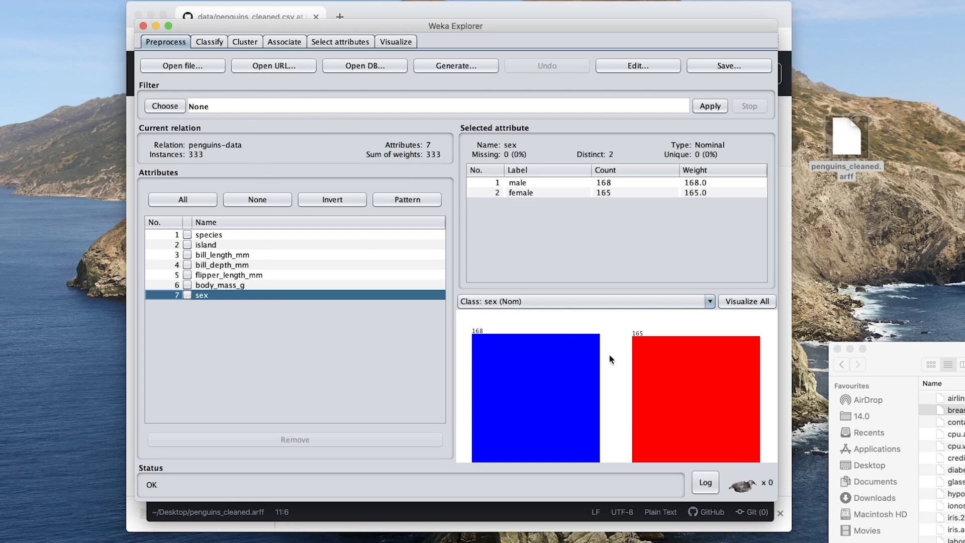
Compare bill_length_mm (32.1–59.6) and bill_depth_mm (13.1–21.5) statistics and histograms.
click(222, 255)
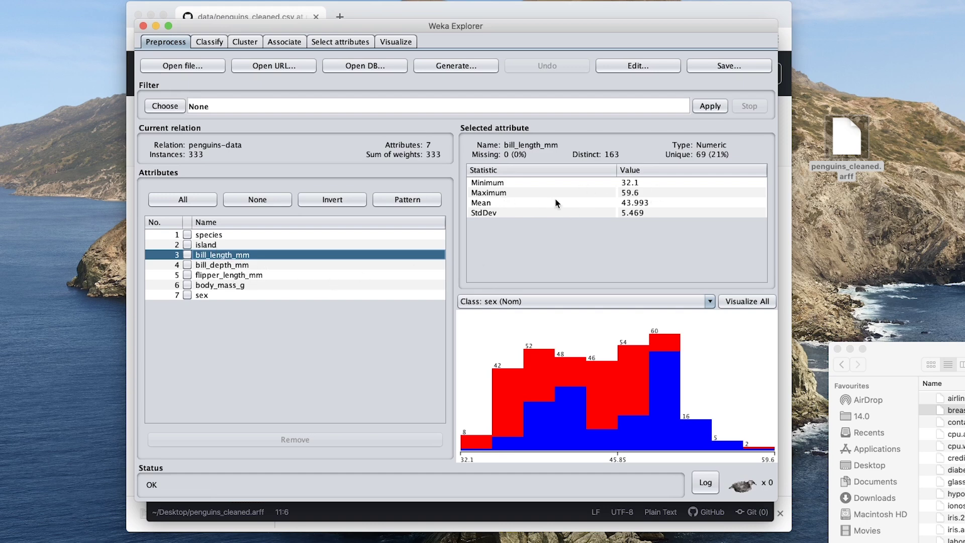
click(289, 266)
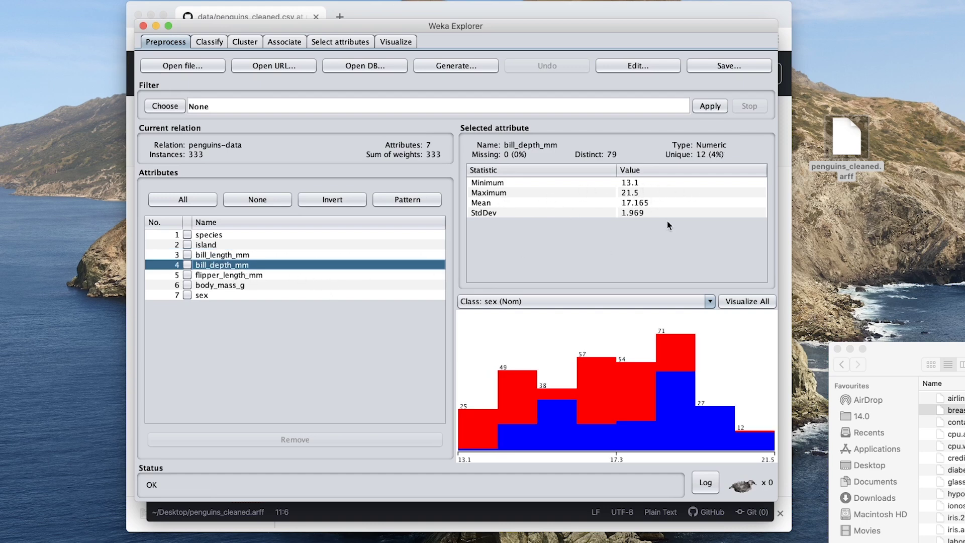
key(Down)
key(Up)
key(Up)
Apply the unsupervised attribute Normalize filter (-S 1.0 -T 0.0) to the penguins data.
click(164, 107)
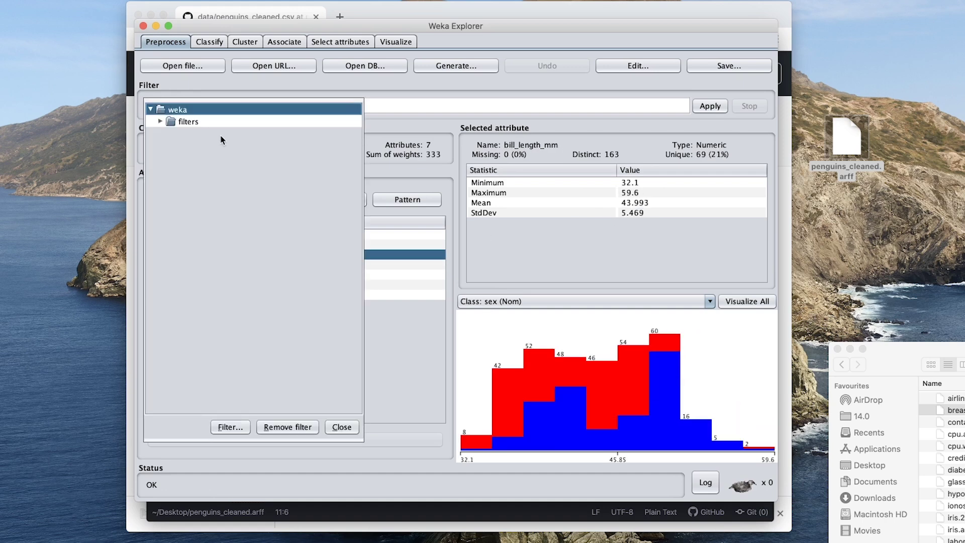
click(161, 122)
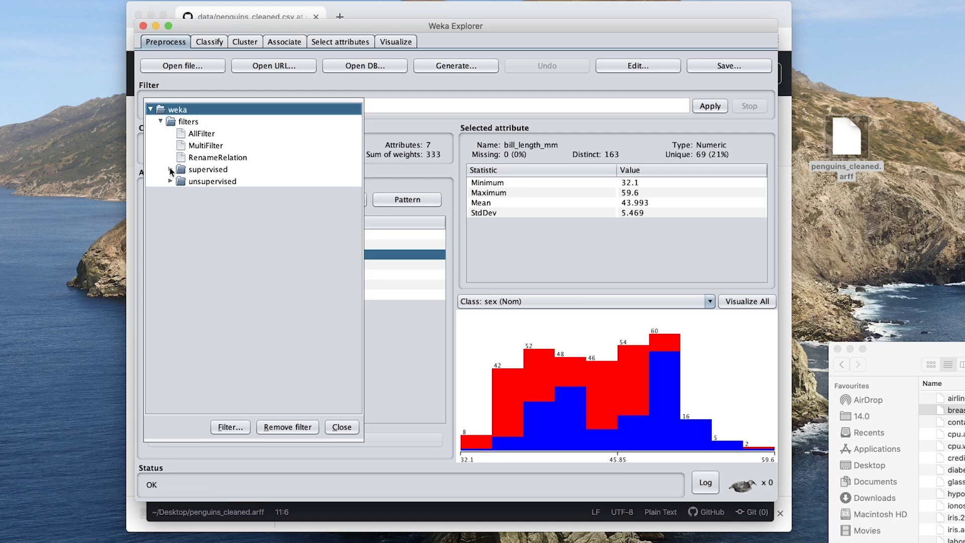
click(153, 91)
click(162, 107)
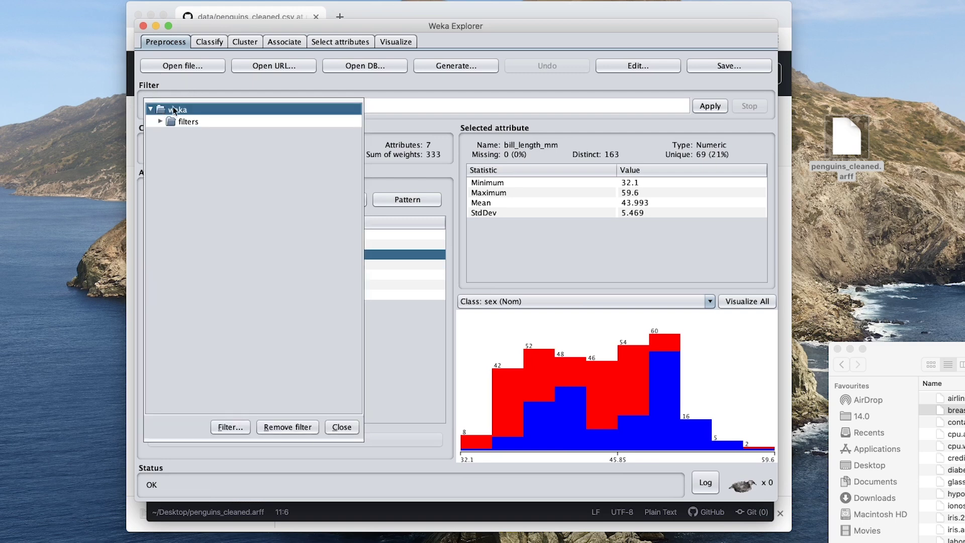
click(161, 122)
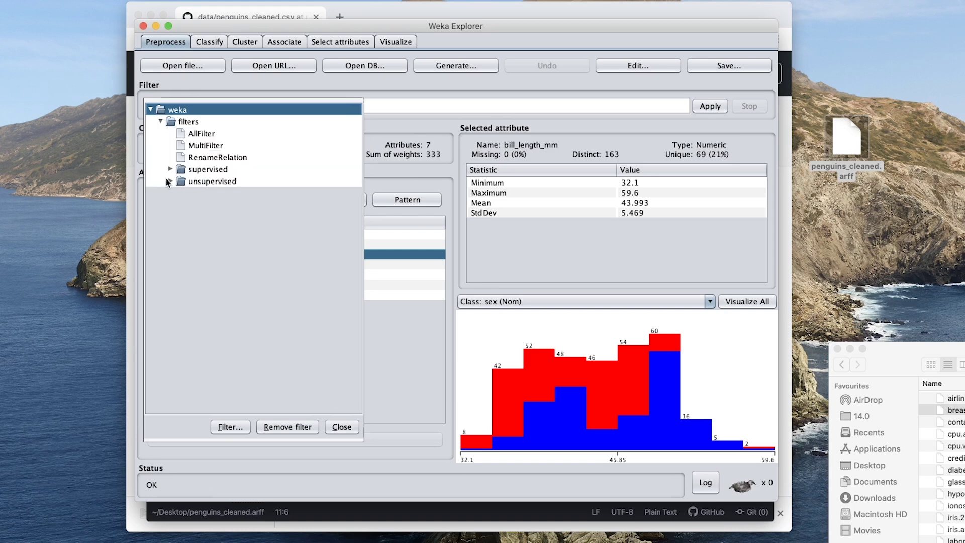
click(170, 182)
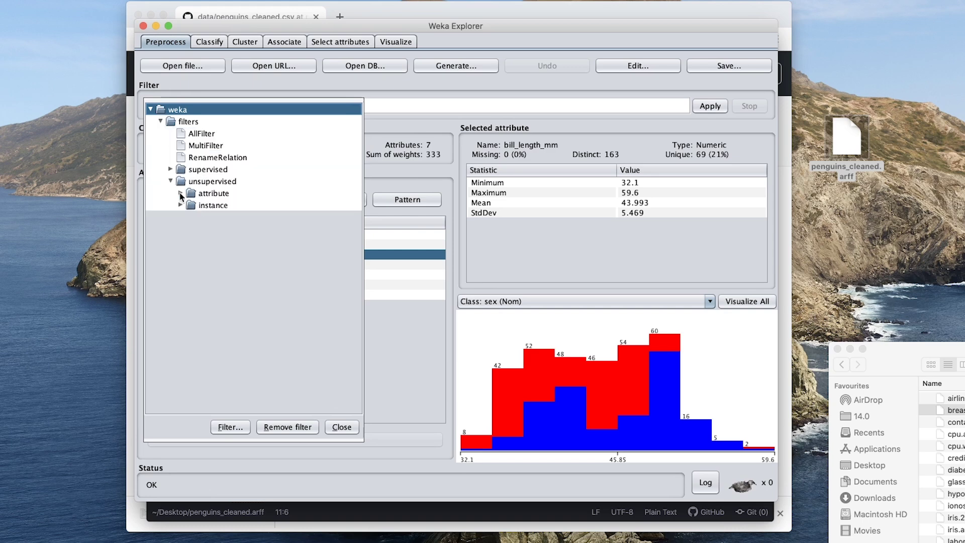
click(180, 194)
scroll(244, 335, down, 10)
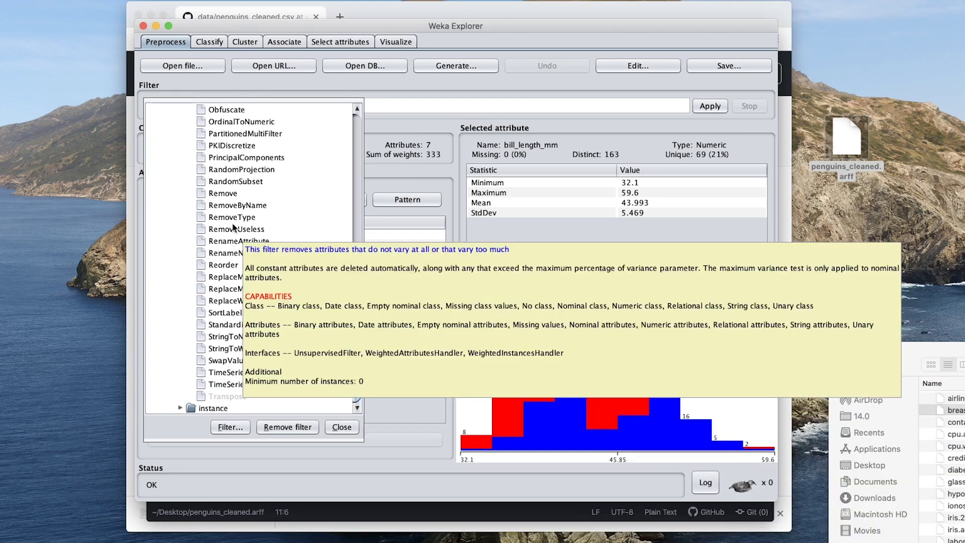
scroll(232, 221, up, 5)
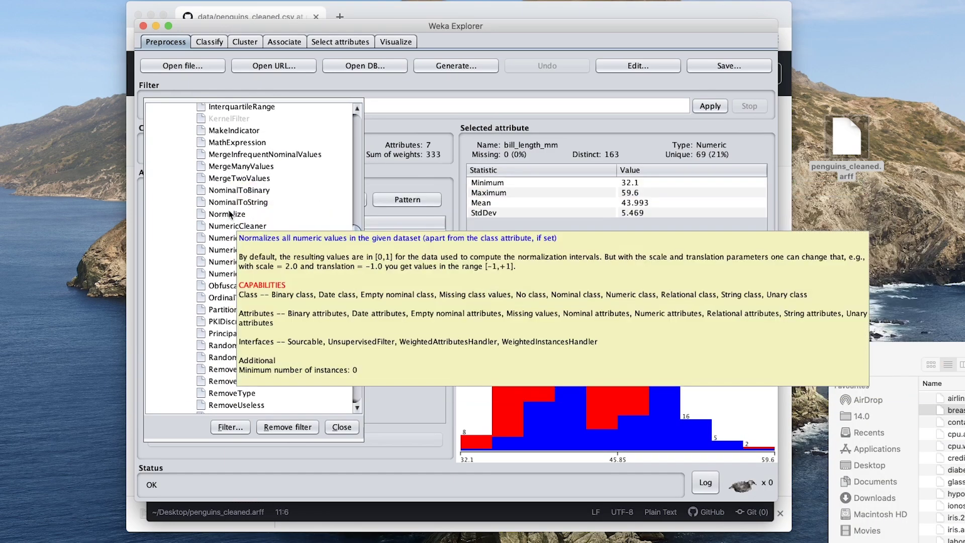
click(228, 214)
click(710, 107)
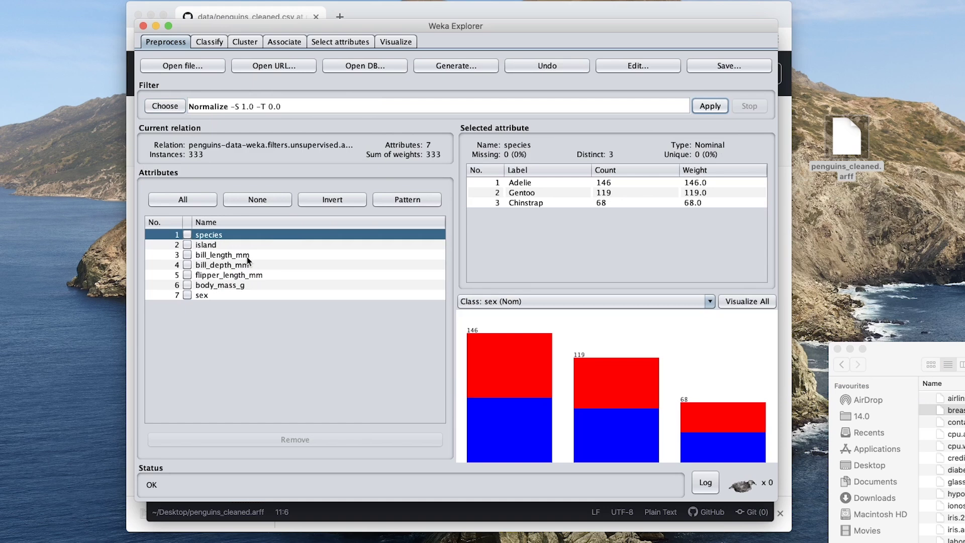
Check normalized bill length, bill depth, flipper length and body_mass_g (0–1, mean 0.419).
click(223, 255)
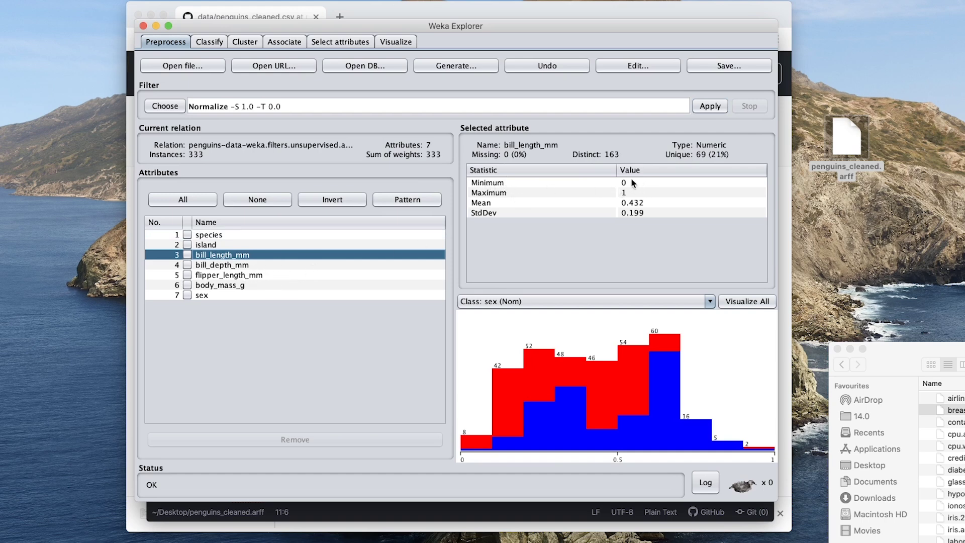
click(248, 267)
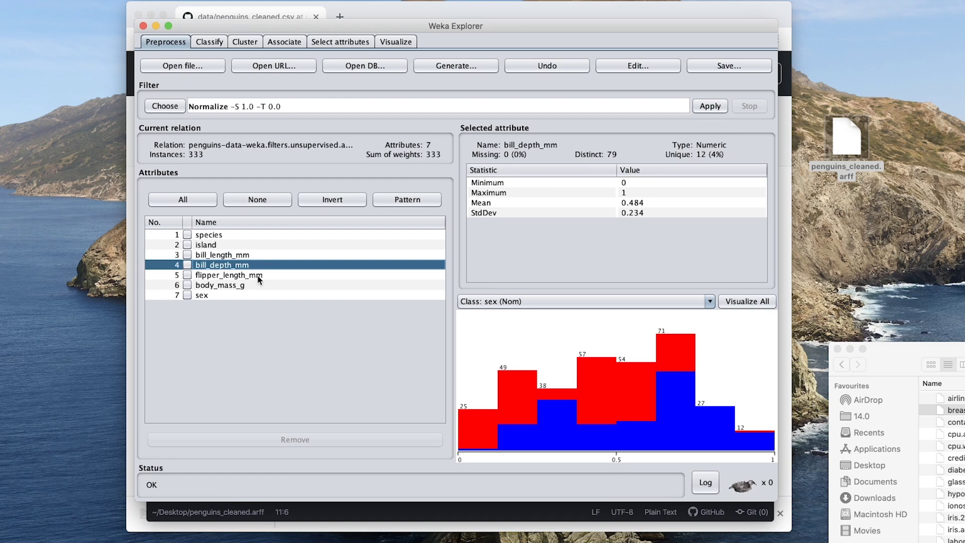
click(258, 276)
click(224, 286)
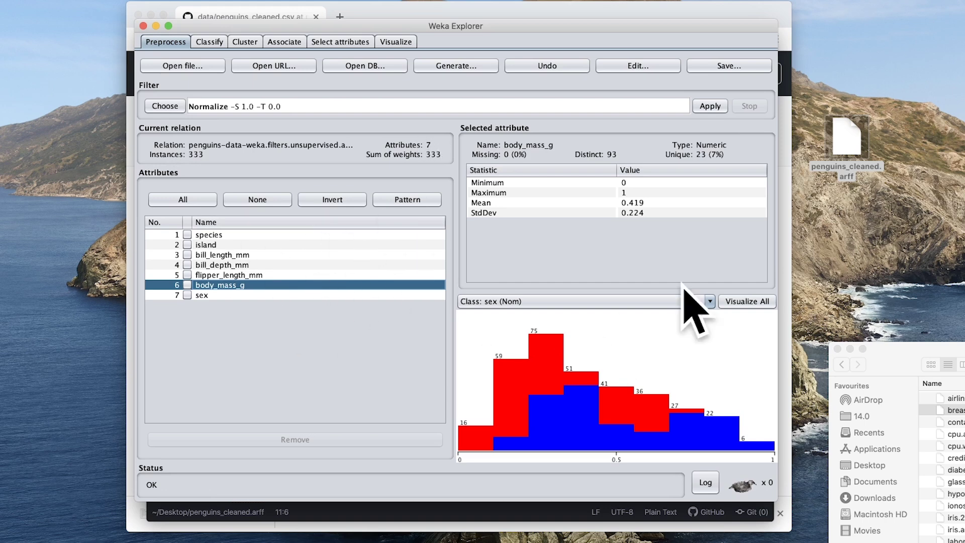
Select J48 in Classify and evaluate it on the training set (96.0961%).
click(202, 44)
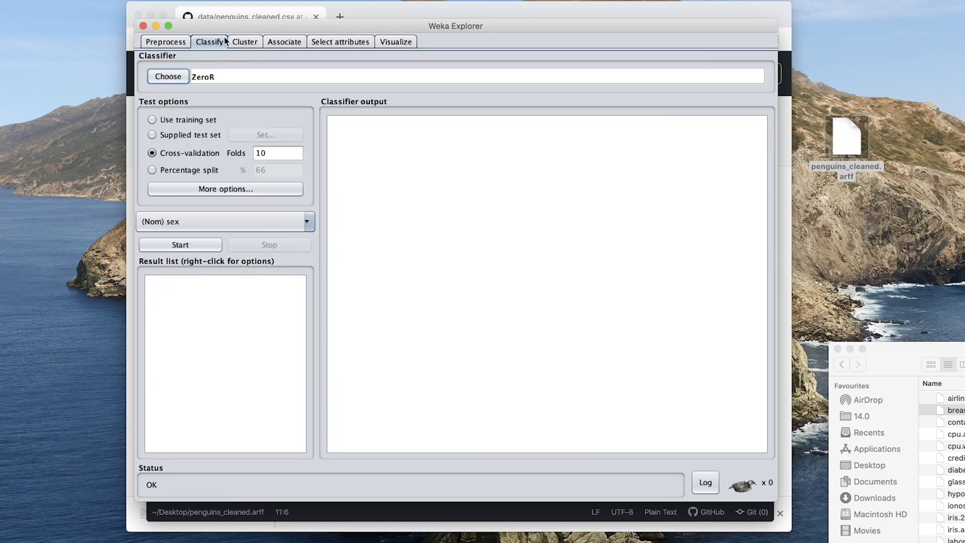
click(168, 77)
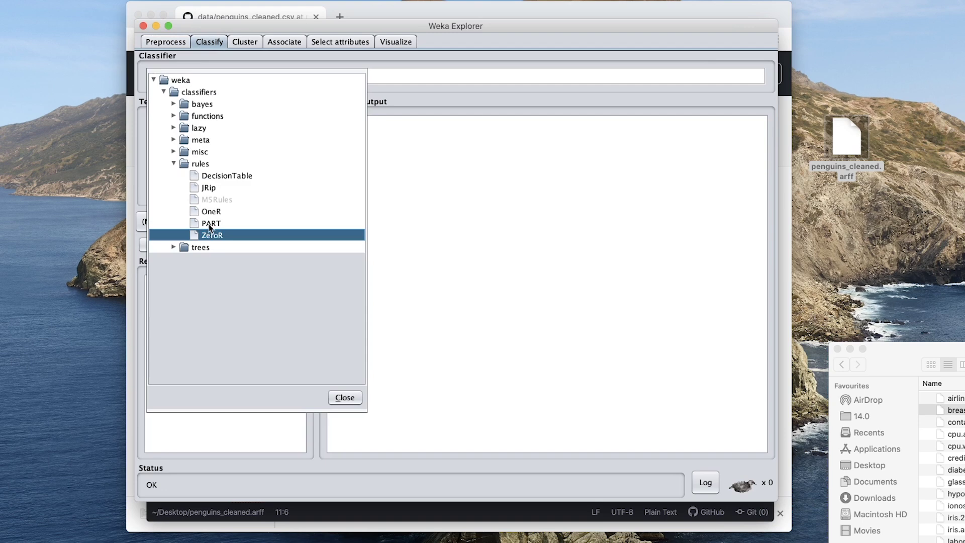
click(173, 247)
click(208, 283)
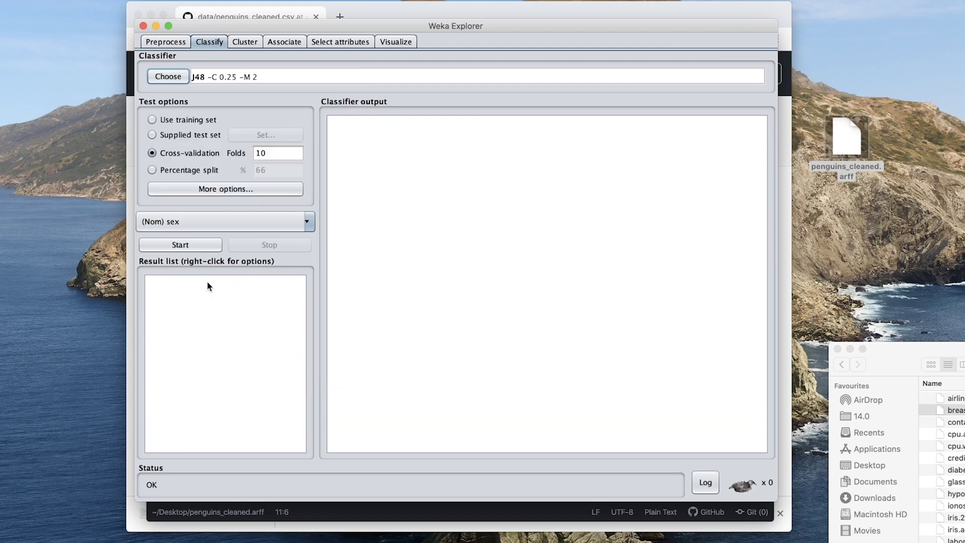
click(190, 121)
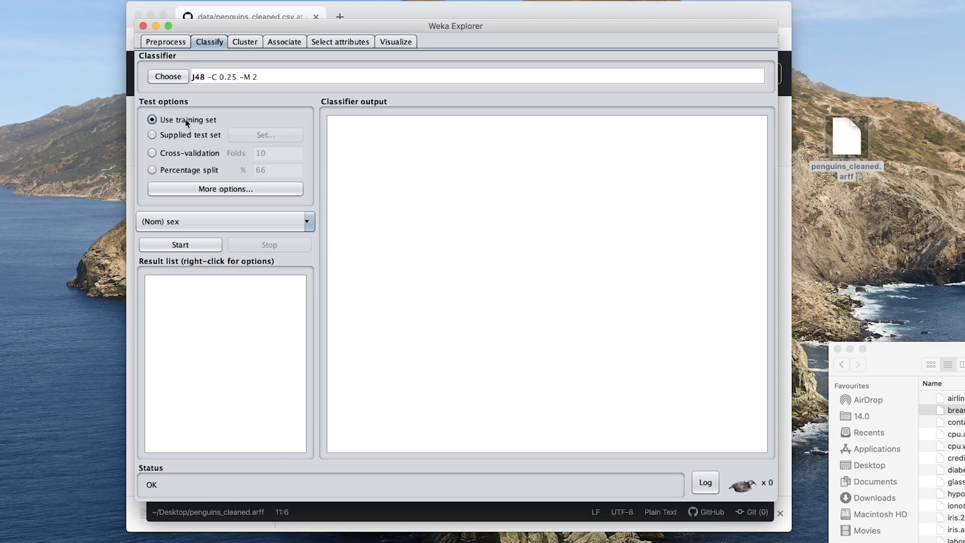
click(191, 246)
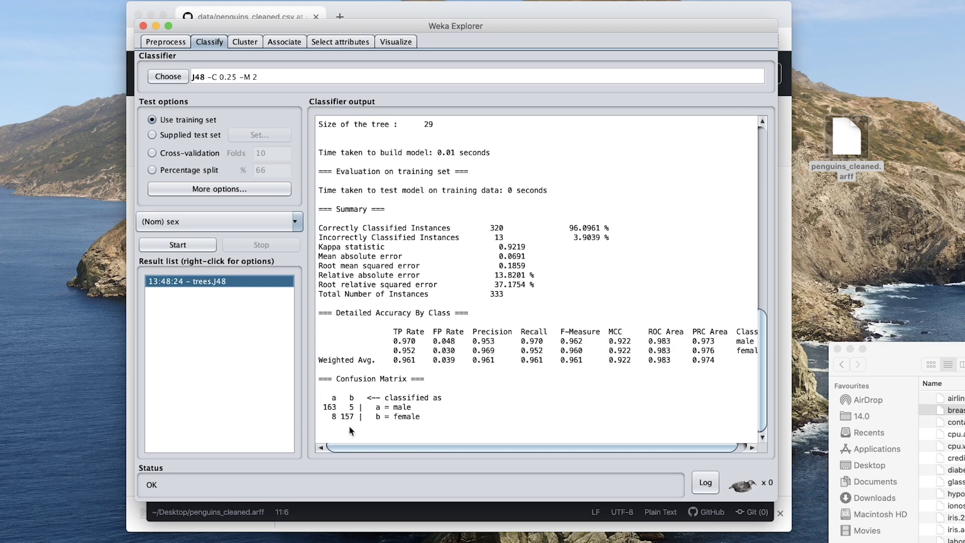
Rerun J48 with 10-fold cross-validation (87.6877%) and an 80% split (94.0299%).
click(167, 152)
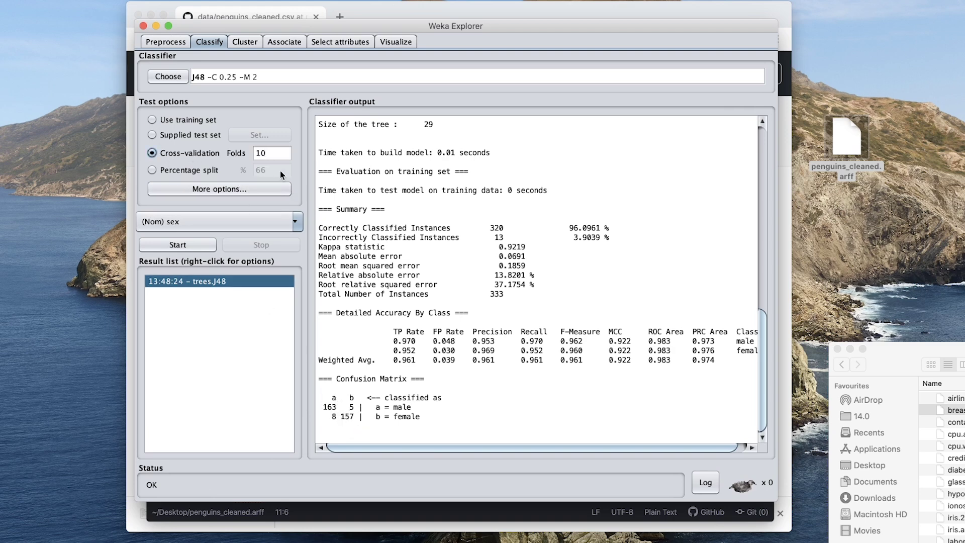
click(176, 247)
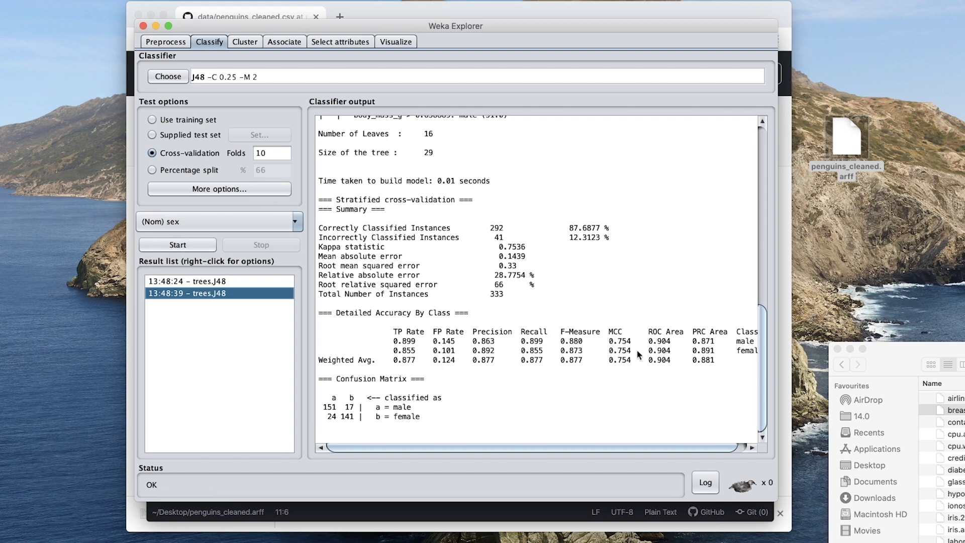
click(182, 173)
double_click(280, 172)
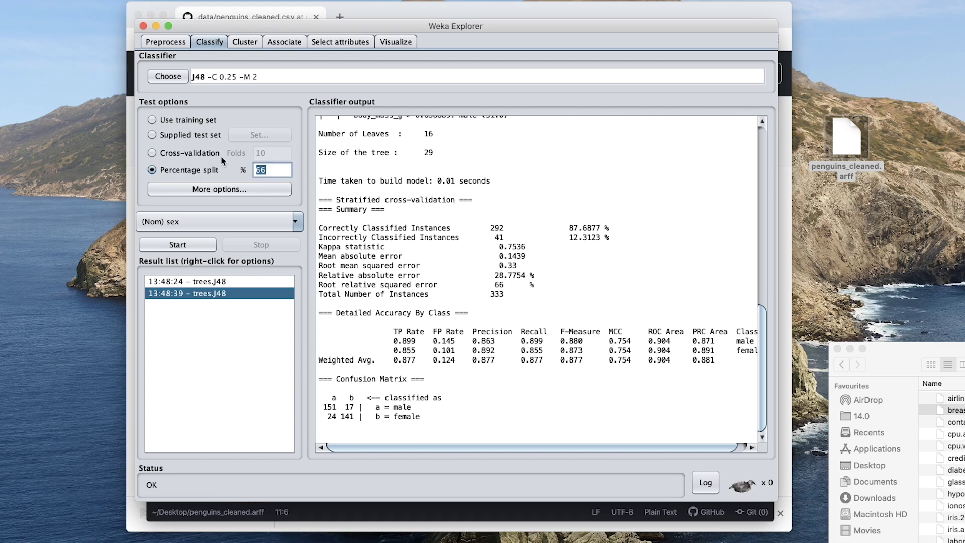
text(80)
click(177, 246)
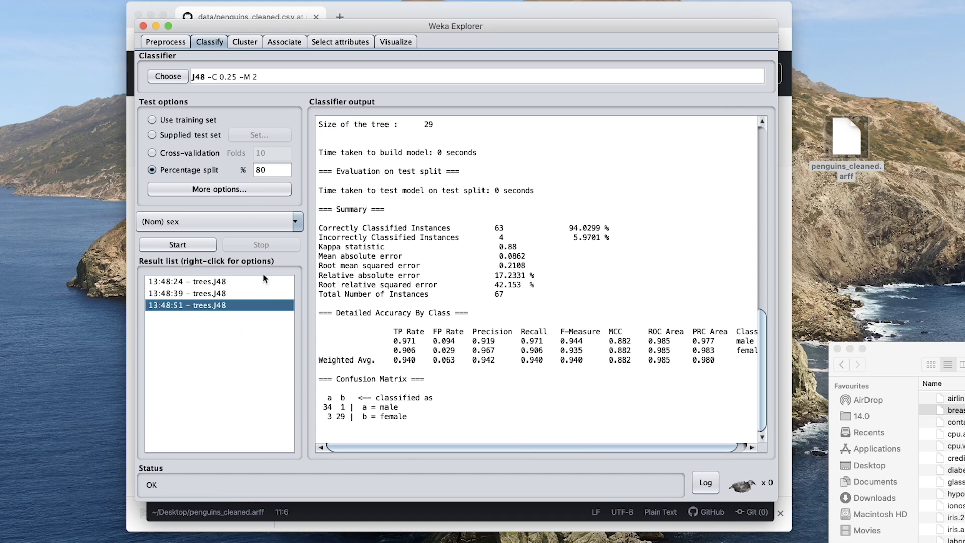
Select RandomForest and evaluate it on the training set (100%).
click(168, 76)
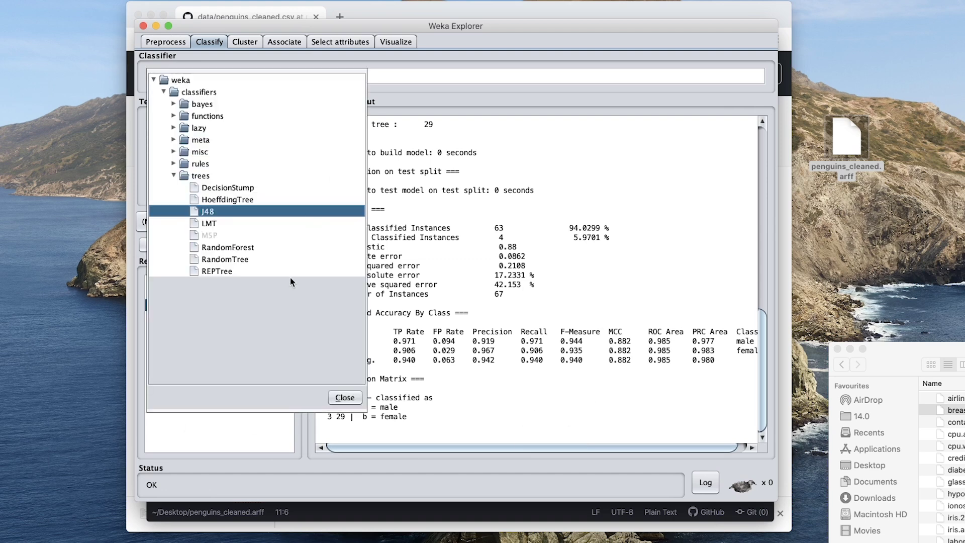
click(219, 247)
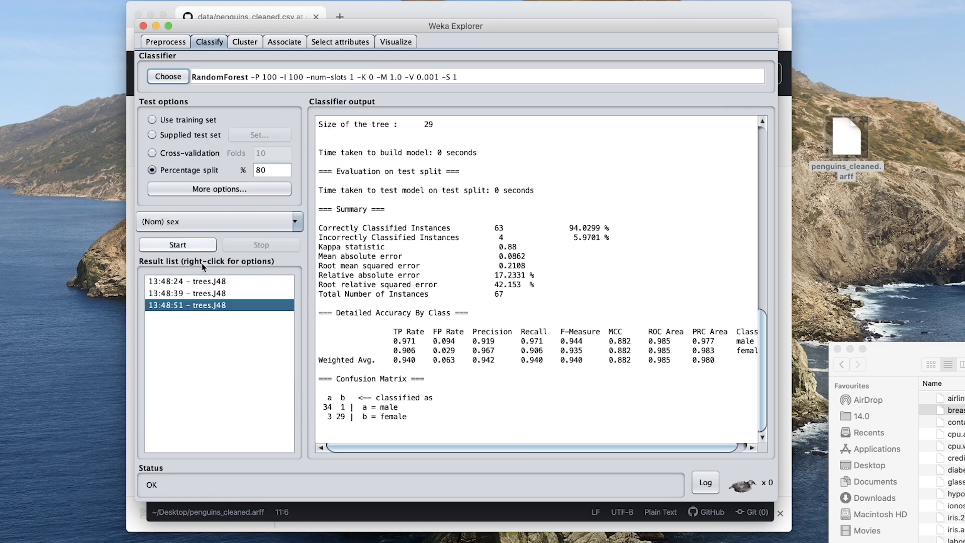
click(153, 120)
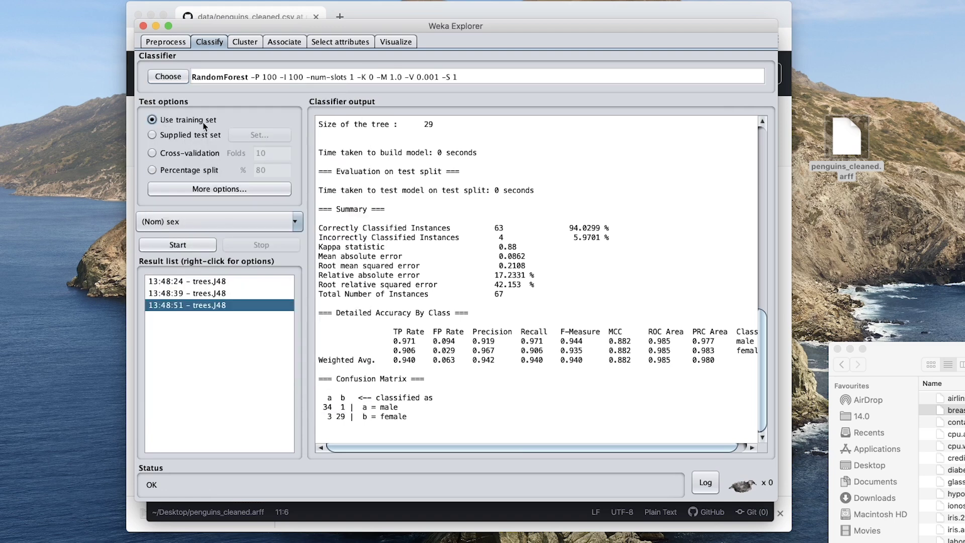
click(178, 245)
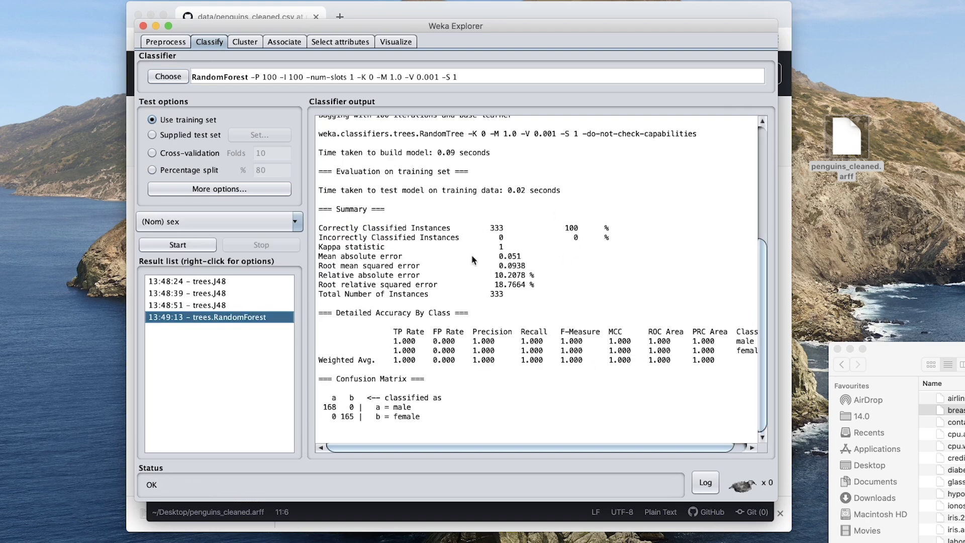
Rerun RandomForest with cross-validation (90.6907%) and an 80% split (98.5075%).
click(168, 156)
click(178, 245)
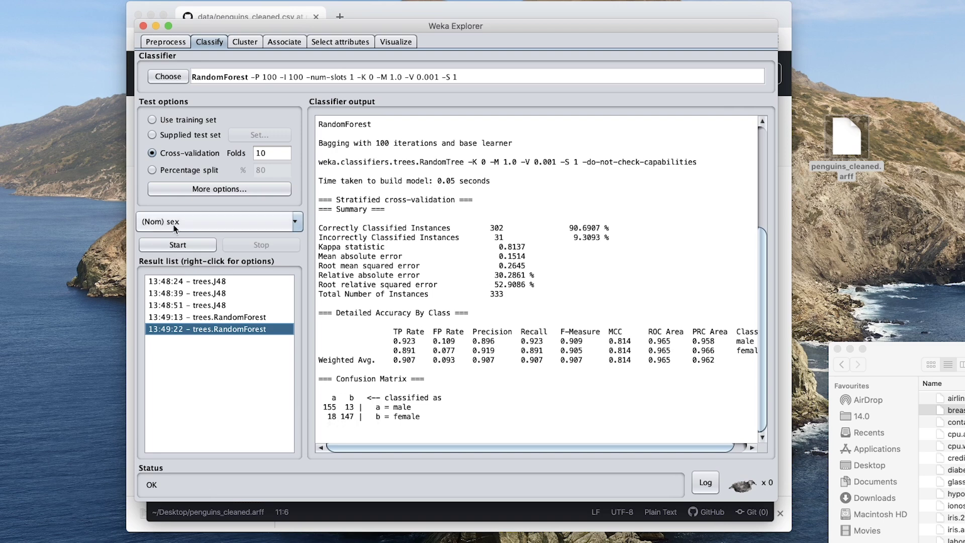
click(165, 172)
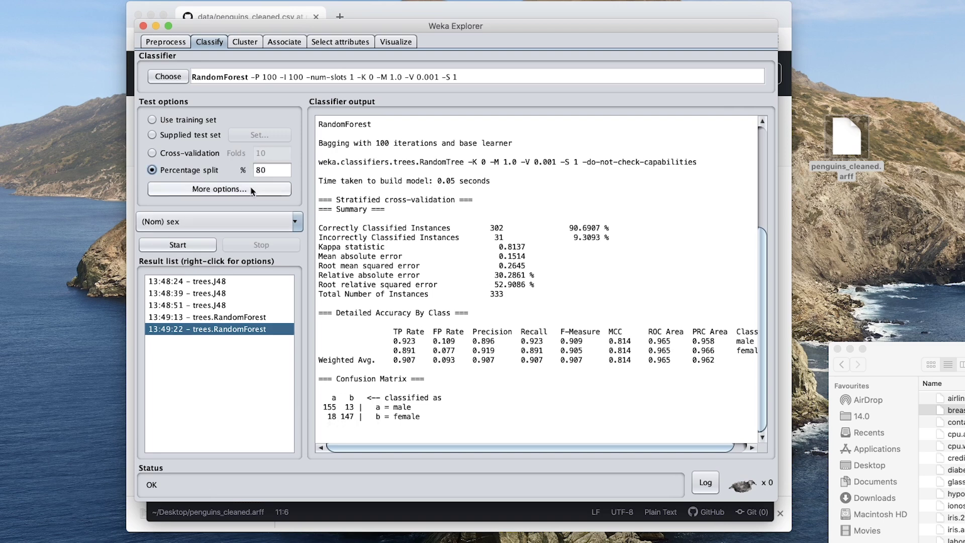
click(180, 246)
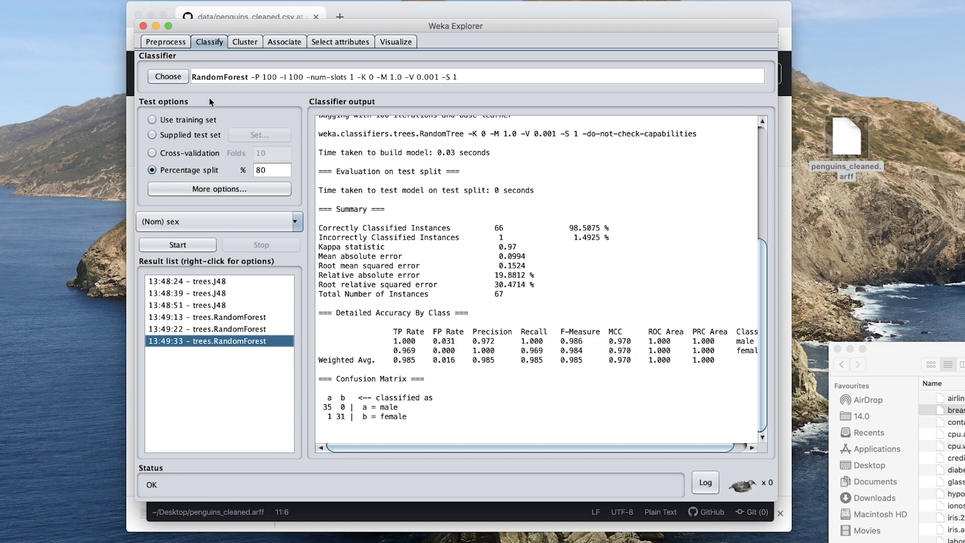
Select functions > MultilayerPerceptron and evaluate it on the training set, scoring 96.997%.
click(160, 79)
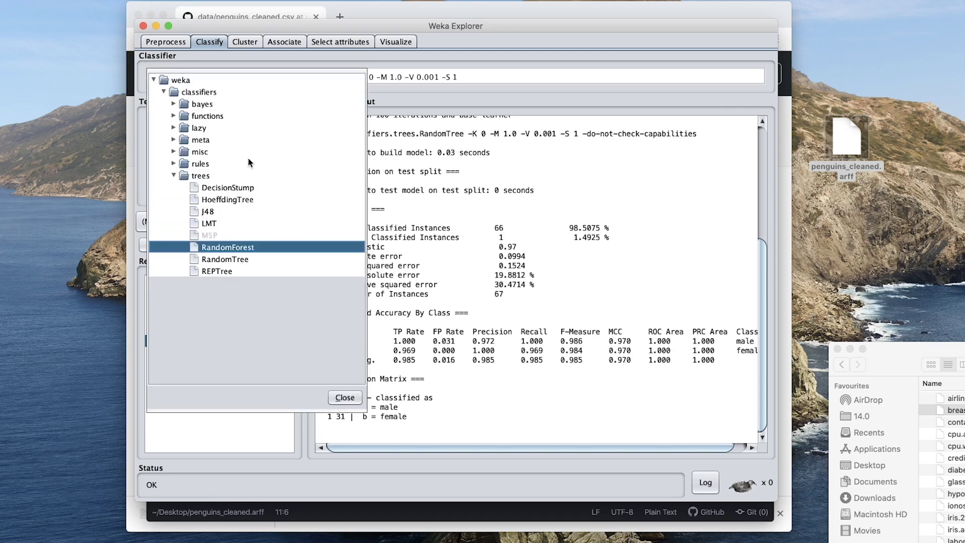
click(173, 117)
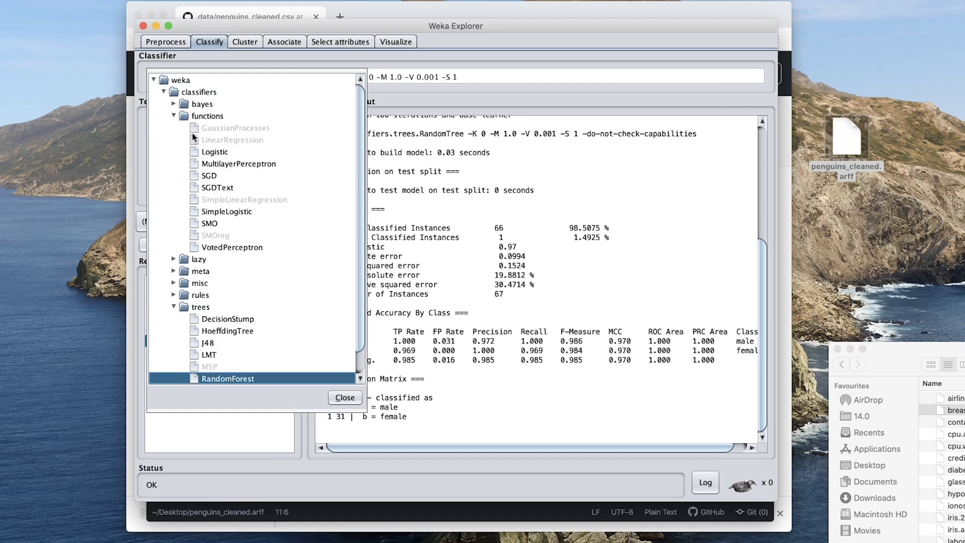
click(240, 164)
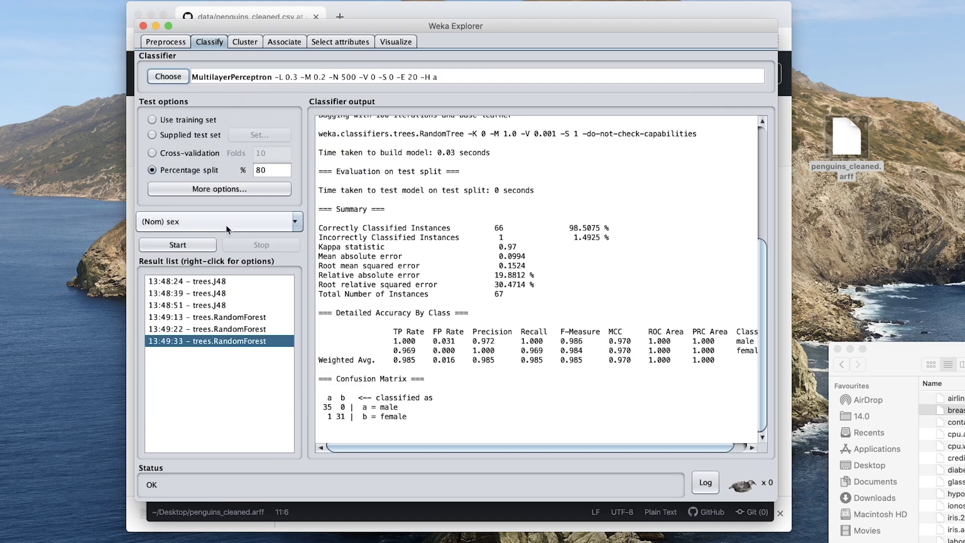
click(152, 120)
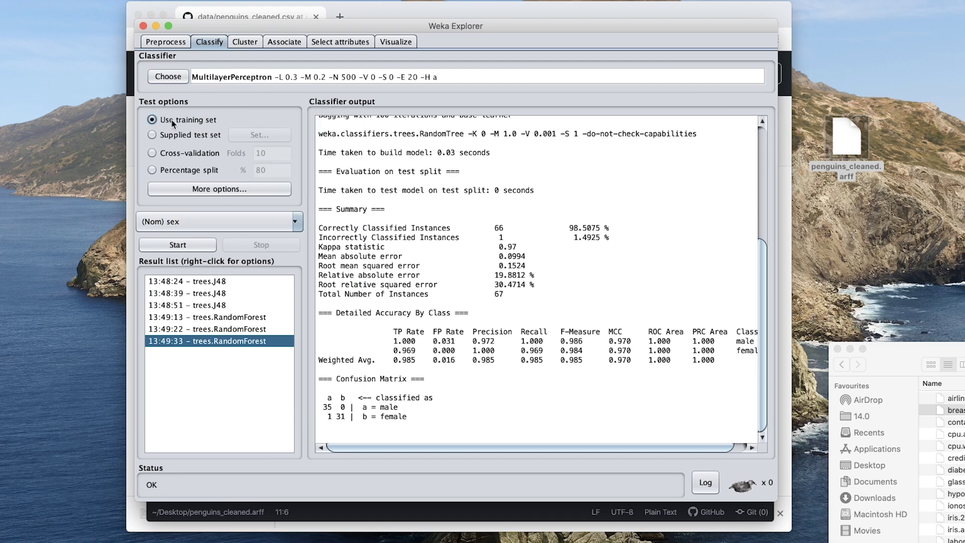
click(189, 247)
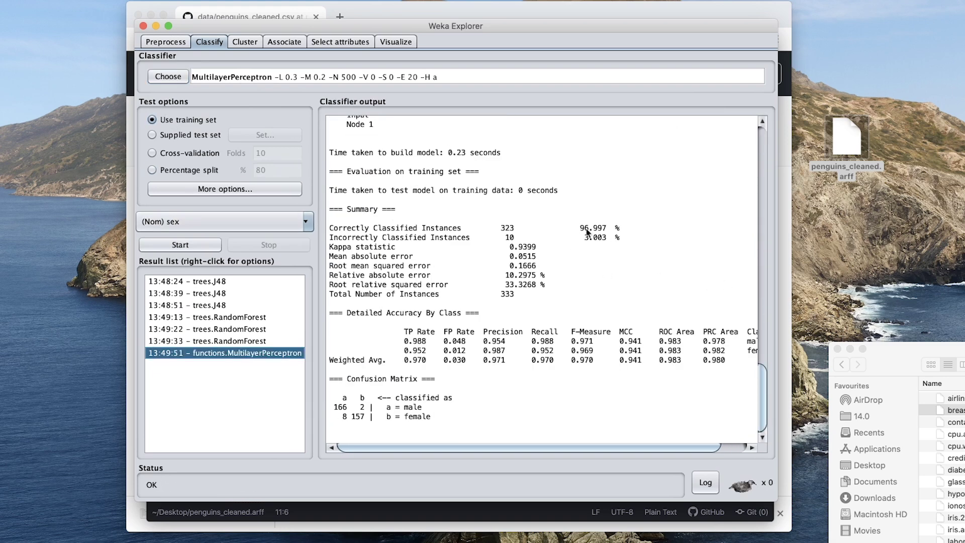
Rerun MultilayerPerceptron with cross-validation (90.991%) and an 80% percentage split (94.0299%).
click(185, 155)
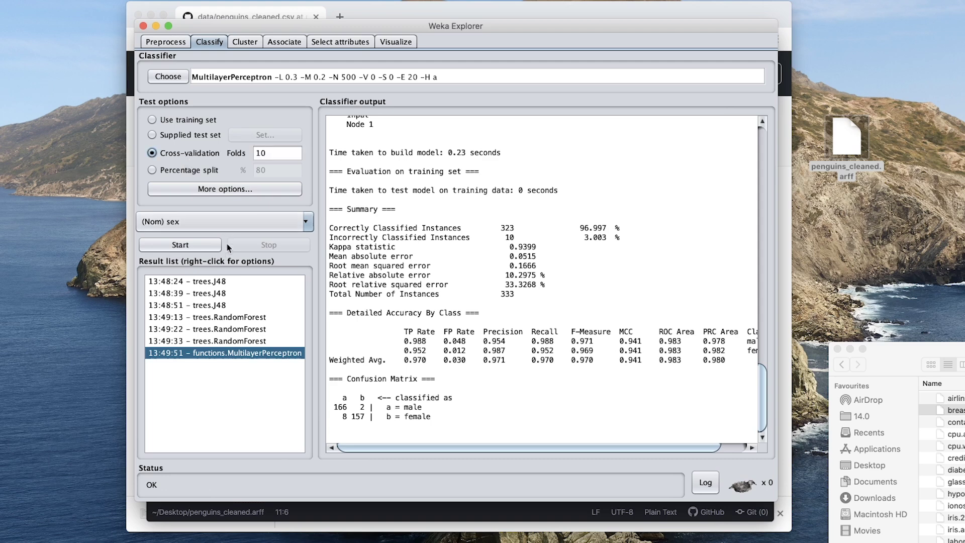
click(199, 247)
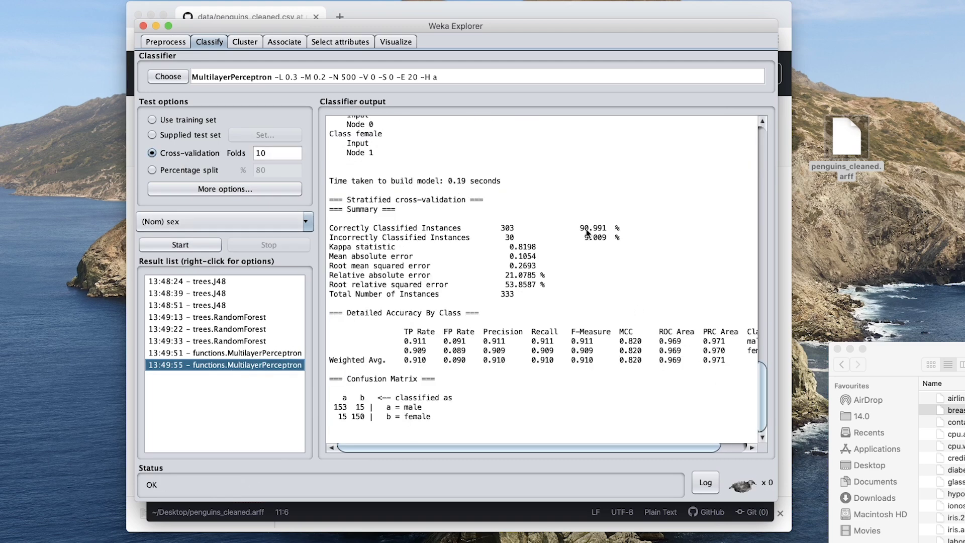
click(179, 172)
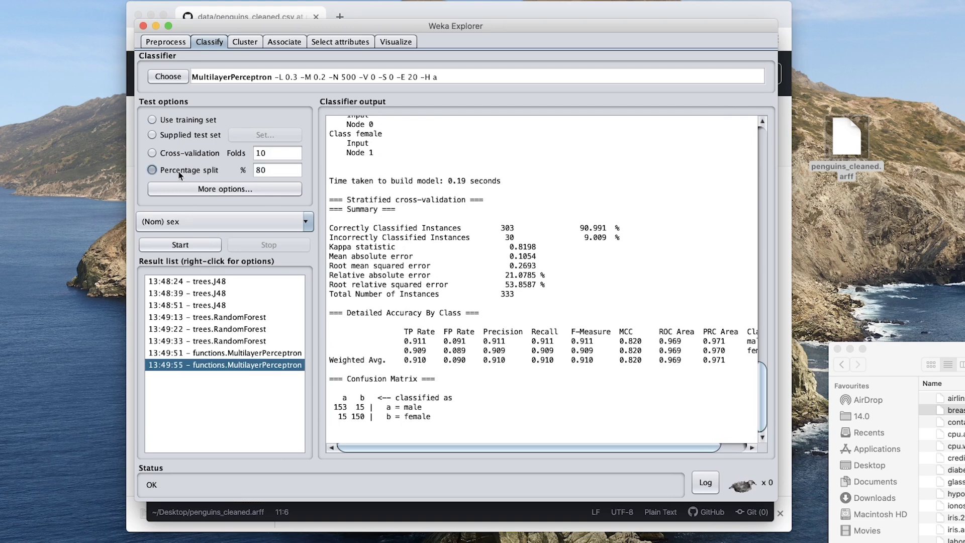
click(179, 244)
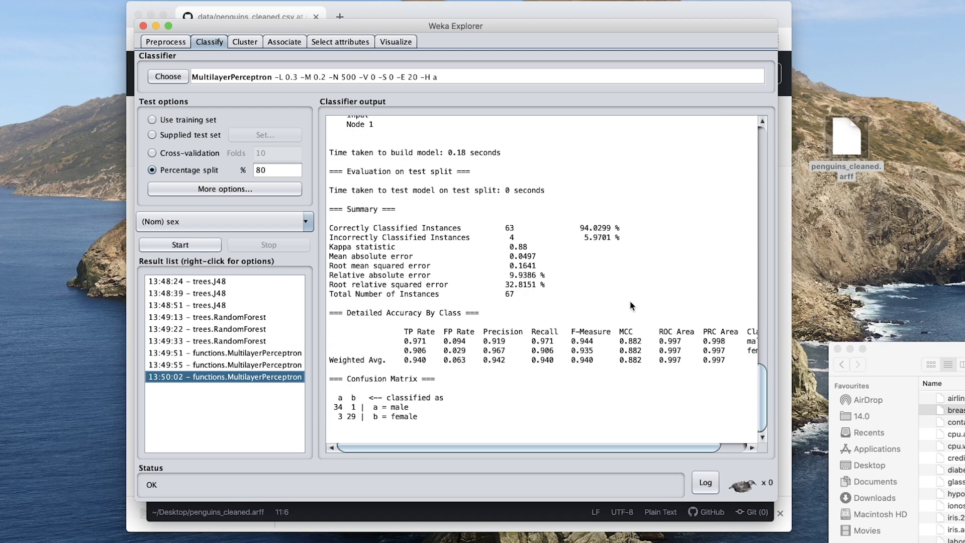
click(168, 76)
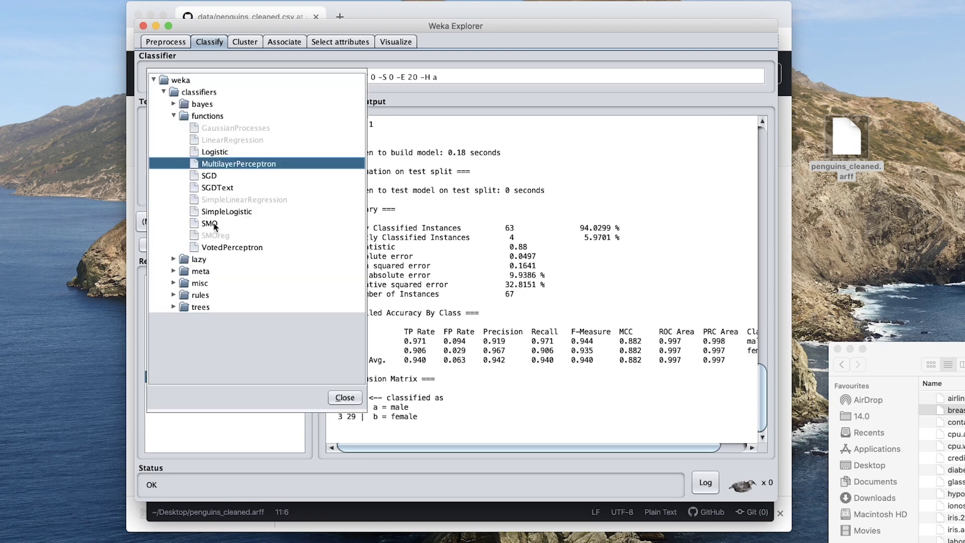
Select SMO and run it on training (91.2913%), 10-fold CV (90.0901%) and 80% split (95.5224%).
click(212, 223)
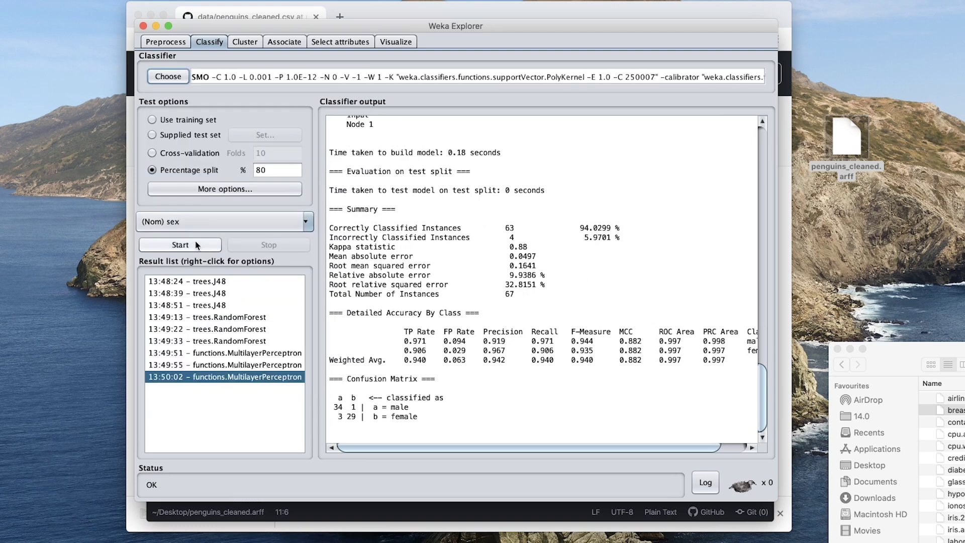
click(176, 121)
click(185, 245)
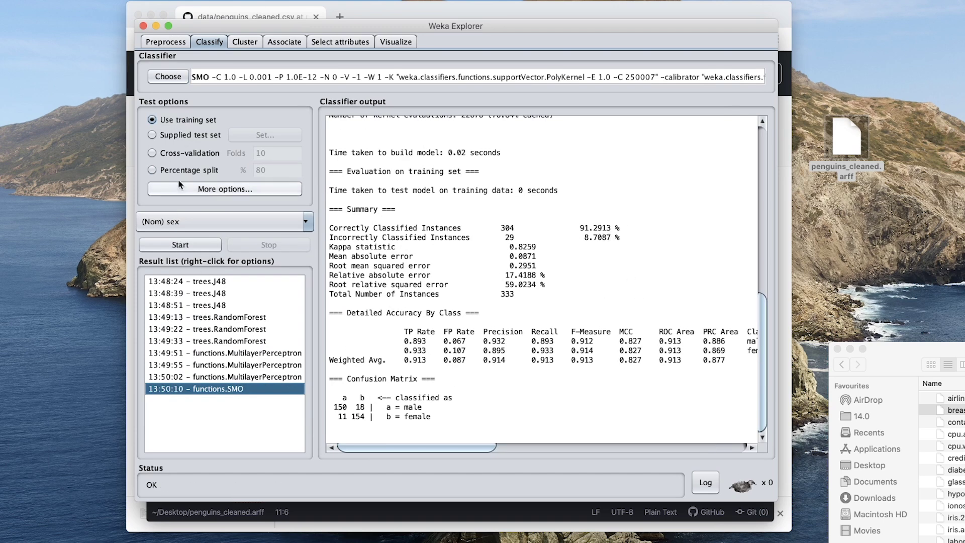
click(176, 154)
click(185, 245)
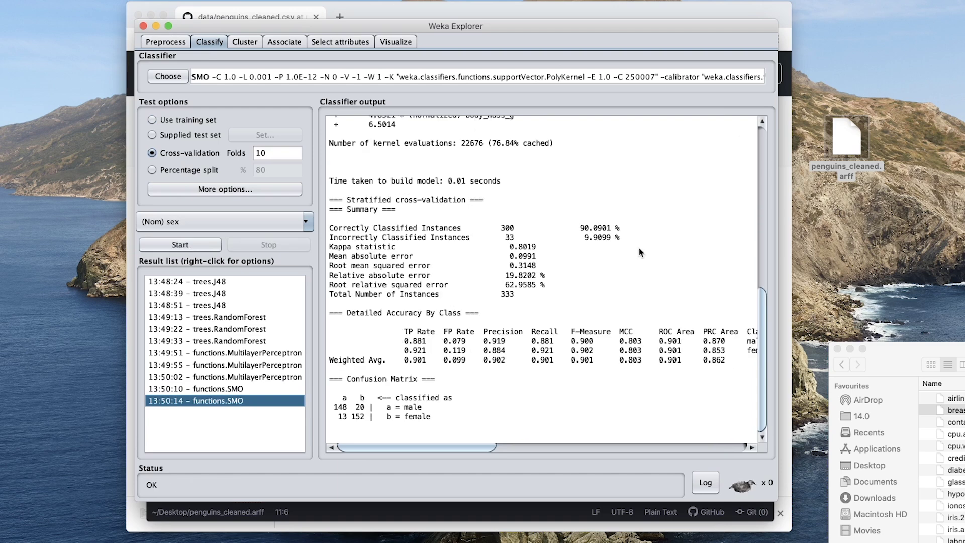
click(168, 171)
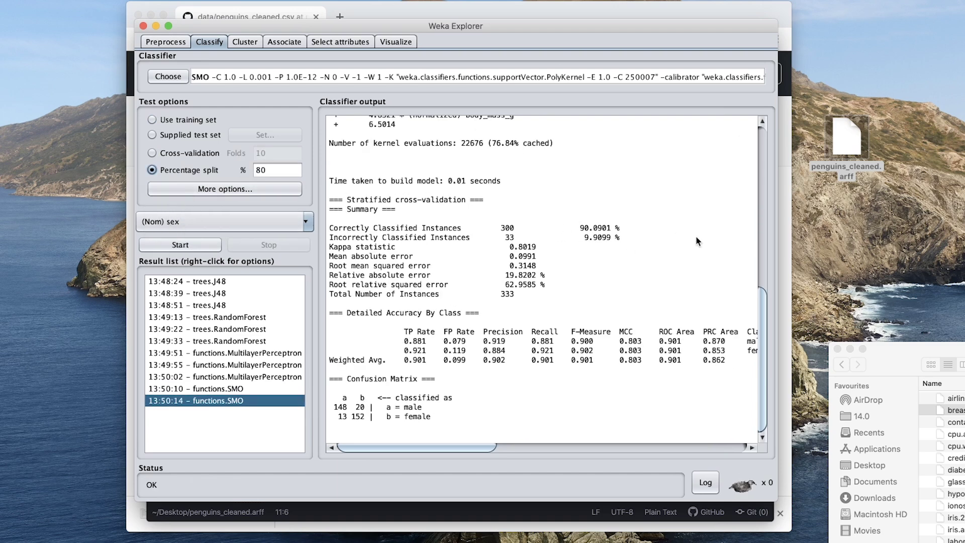
click(180, 245)
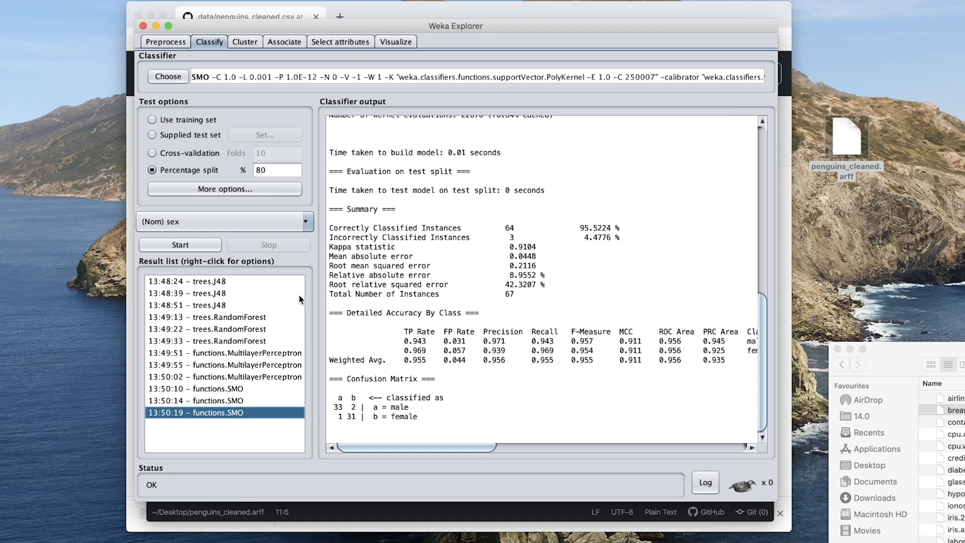
Reselect the 13:48:24 trees.J48 result and highlight its 96.0961% correctly classified value.
click(236, 282)
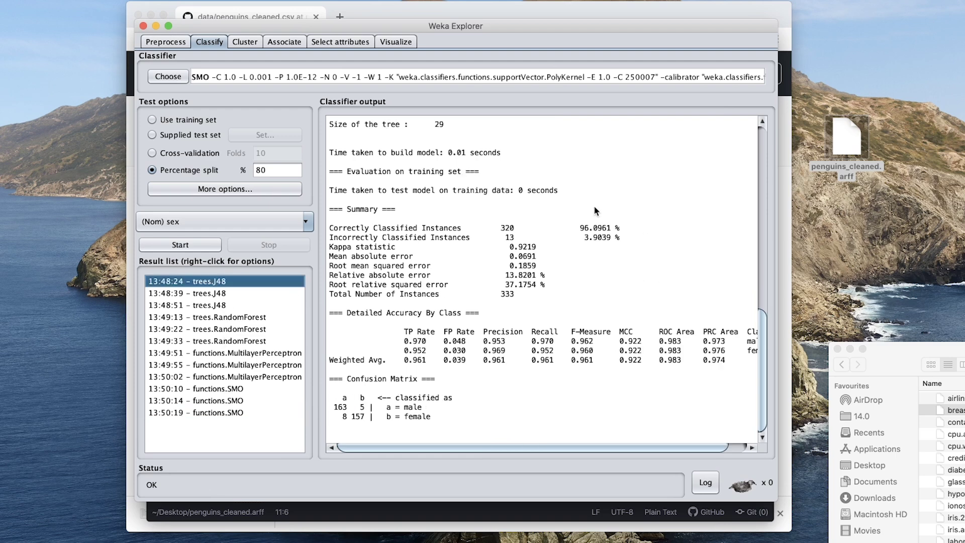
double_click(583, 229)
click(615, 354)
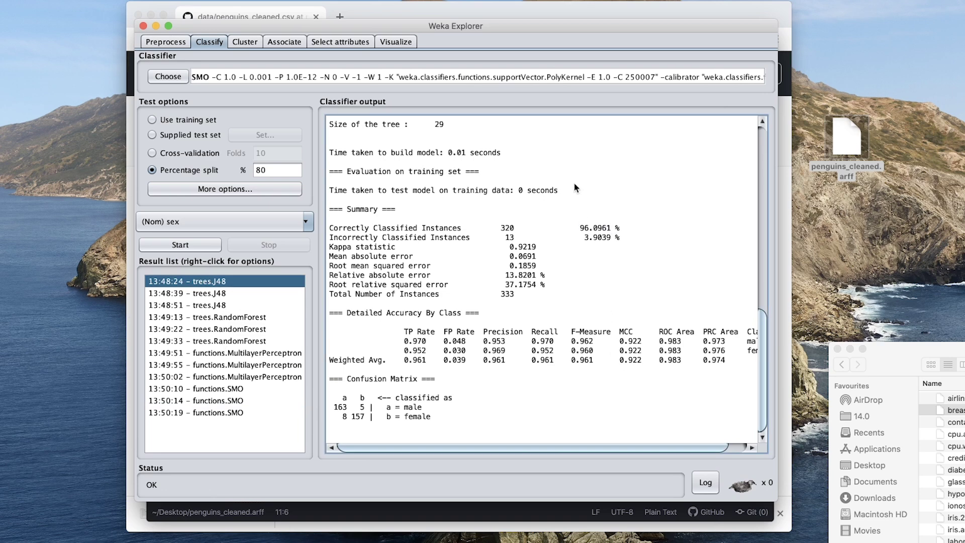
double_click(582, 228)
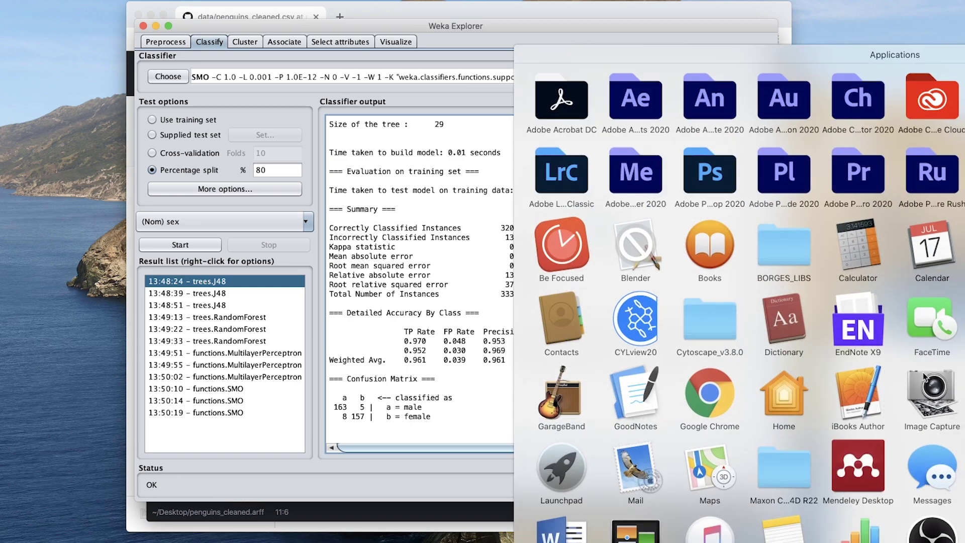
Launch Excel, create a blank workbook, and resize its window beside Weka Explorer.
click(735, 316)
scroll(568, 265, up, 2)
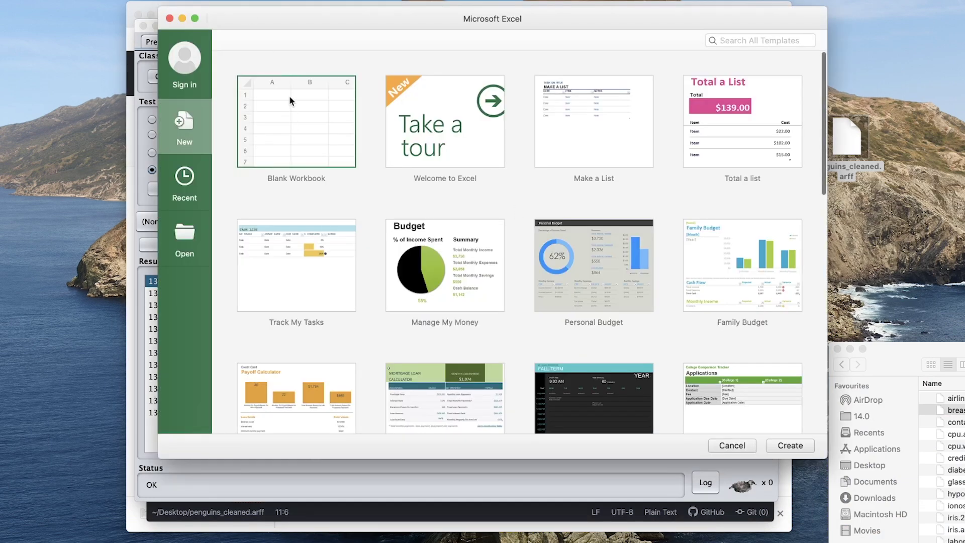
double_click(289, 99)
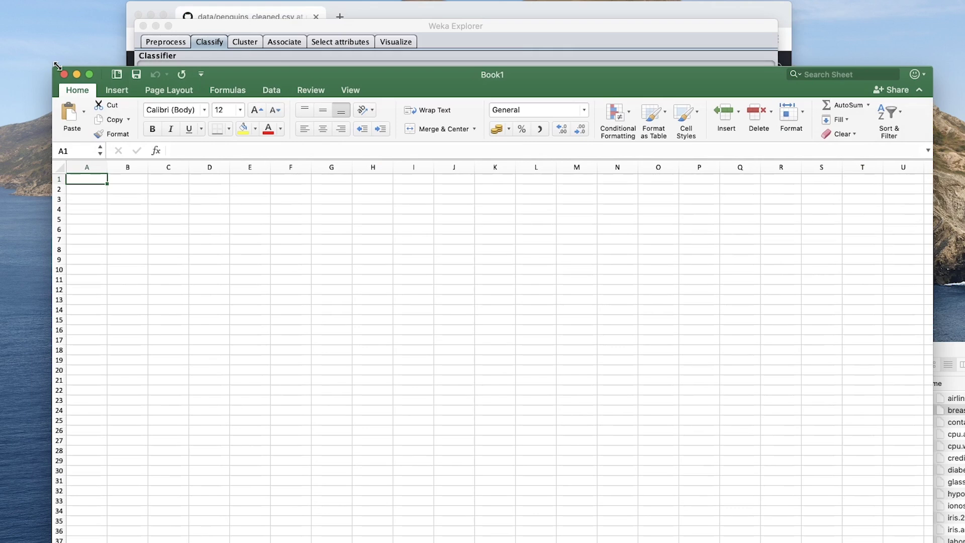
drag(53, 67, 249, 205)
drag(478, 212, 399, 64)
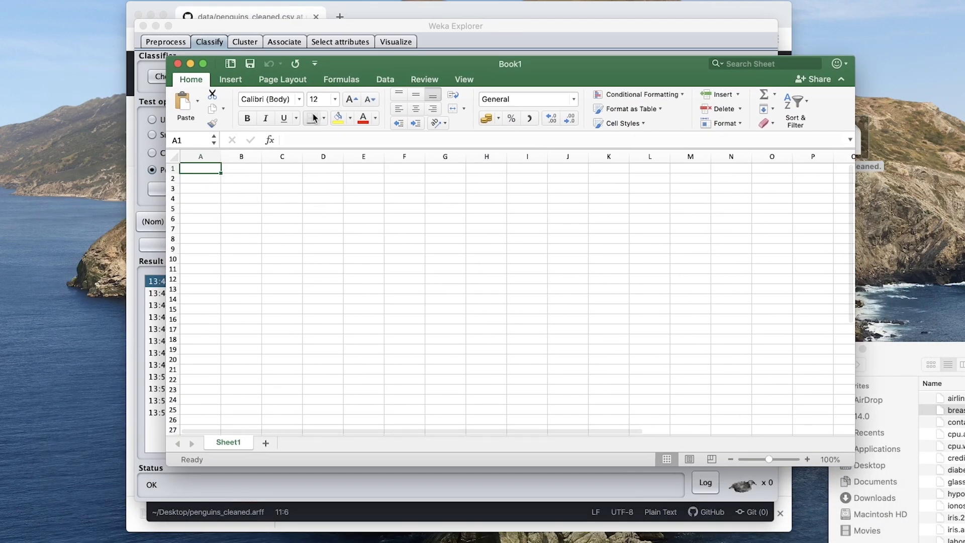
Set the font size of the entire sheet to 16.
click(177, 156)
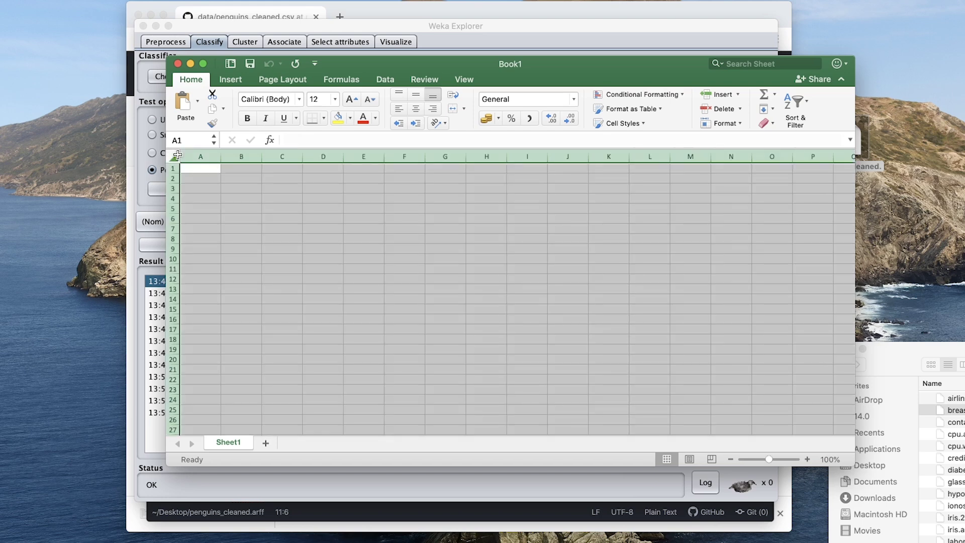
click(320, 100)
text(16)
key(Return)
click(212, 171)
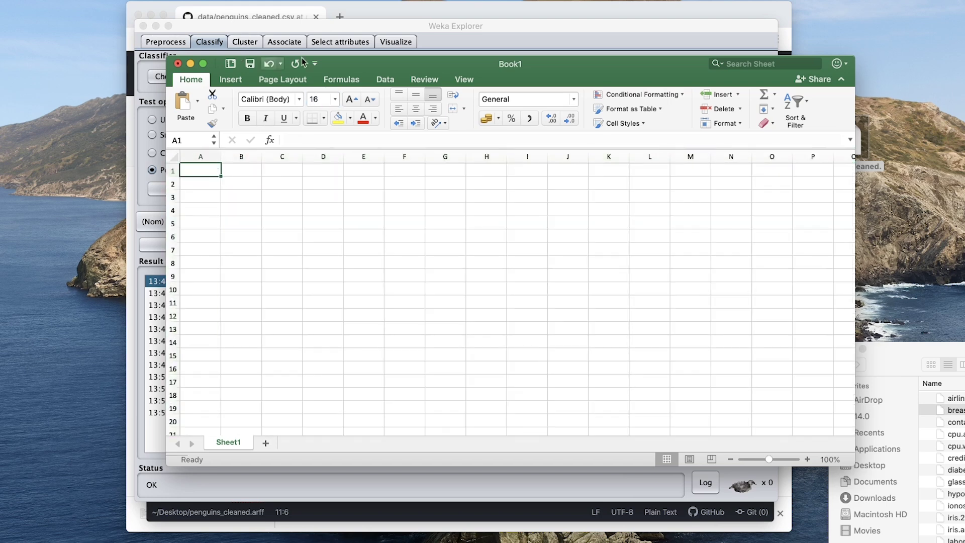
drag(358, 62, 506, 166)
Enter the heading Algorithms in A1, then J48, RF, NN and SVM in A2–A5.
click(353, 290)
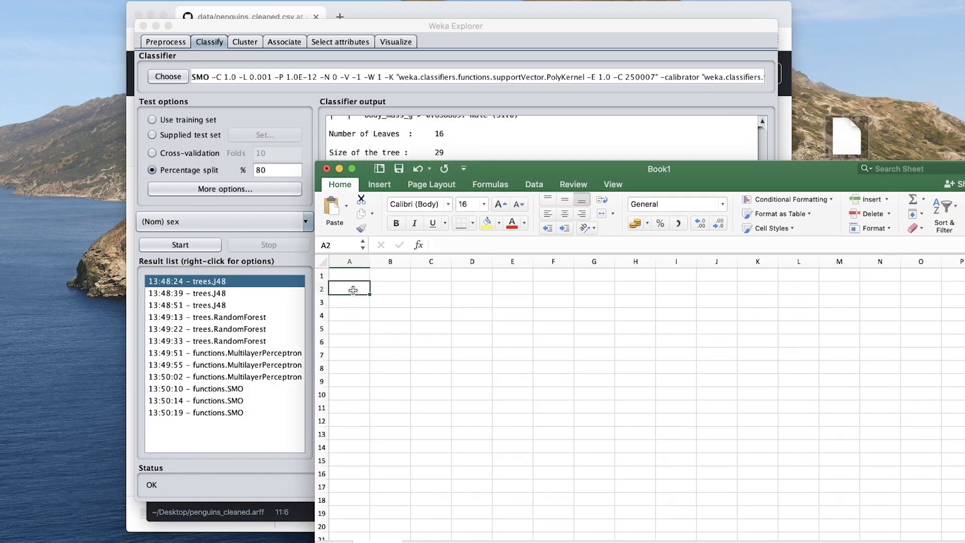
click(353, 274)
text(Algo)
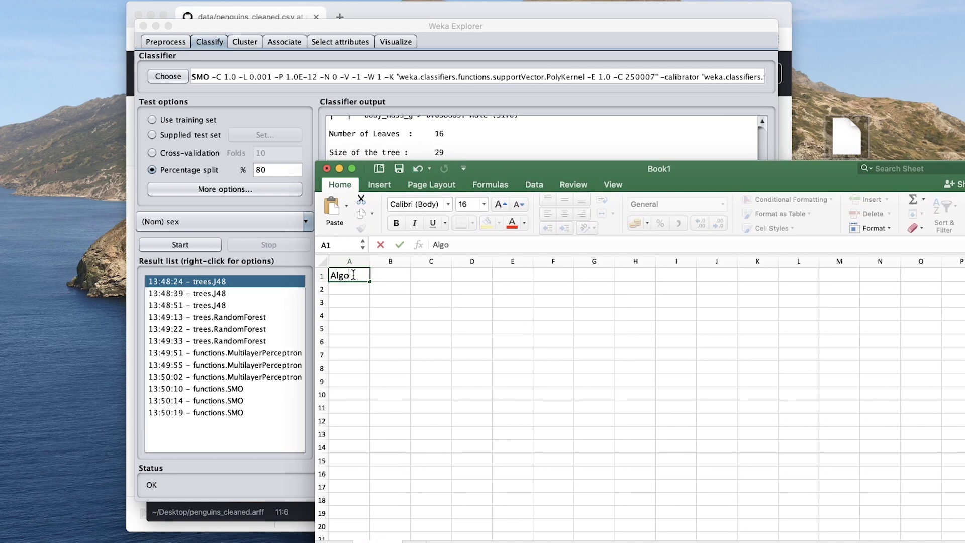
text(rithms)
key(Return)
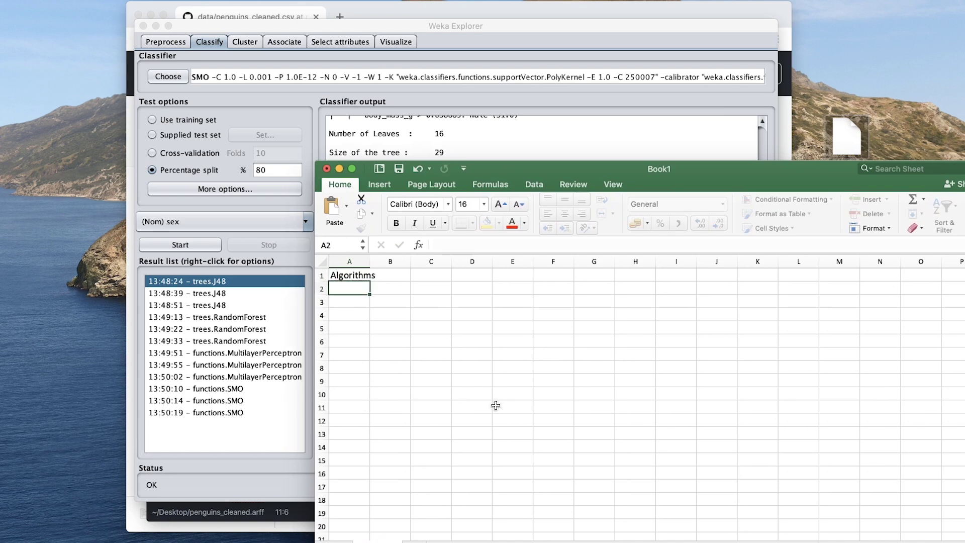
text(J48)
key(Return)
text(R)
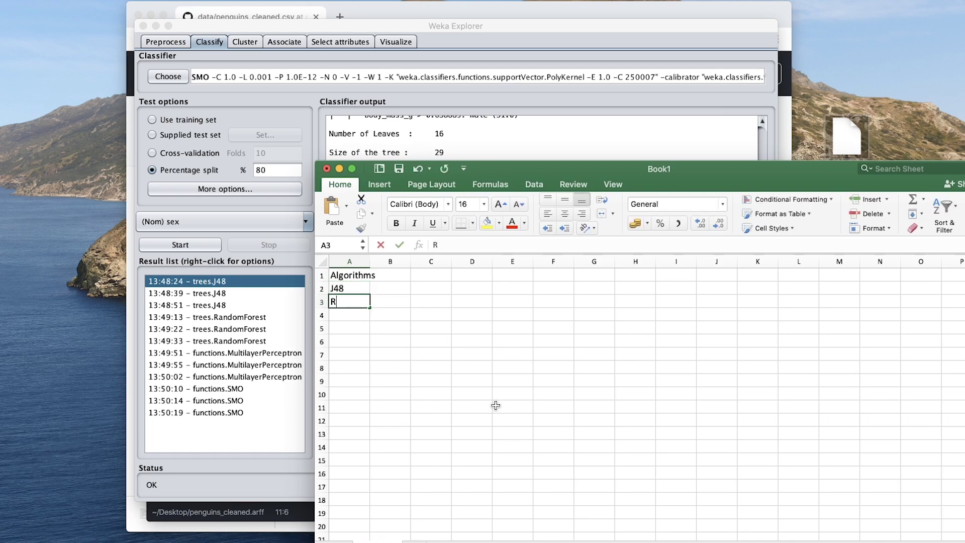
text(F)
key(Return)
text(NN)
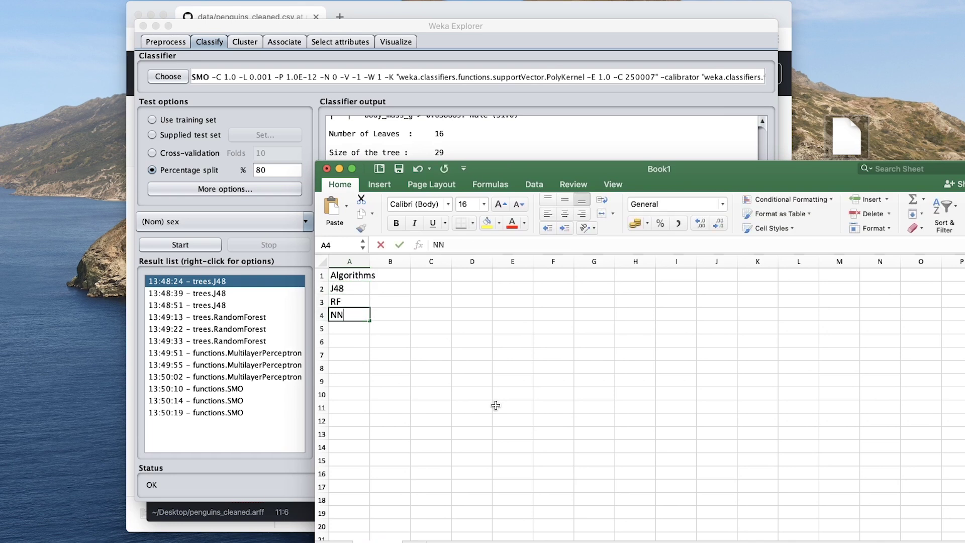
key(Return)
text(SVM)
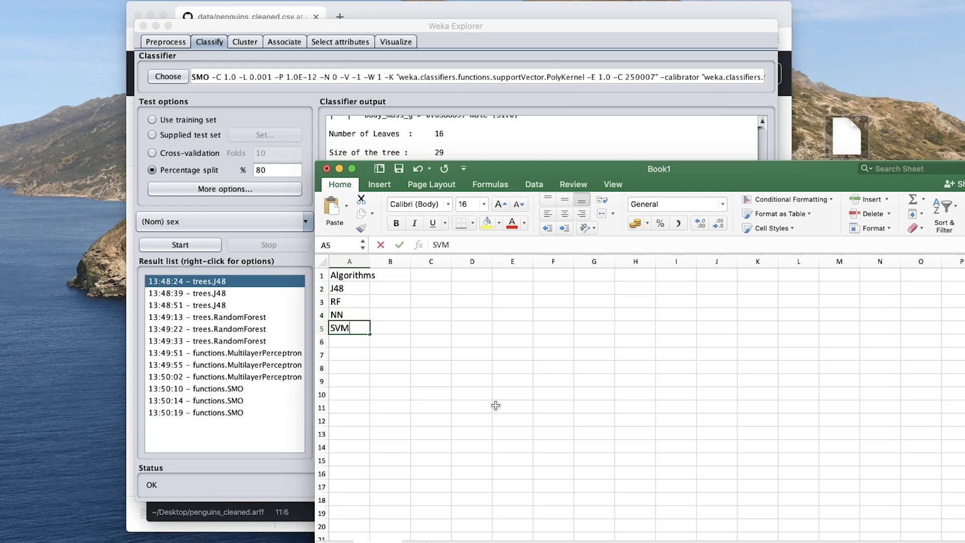
click(386, 297)
Enter the heading Ac in cell B1.
click(393, 275)
text(Acc)
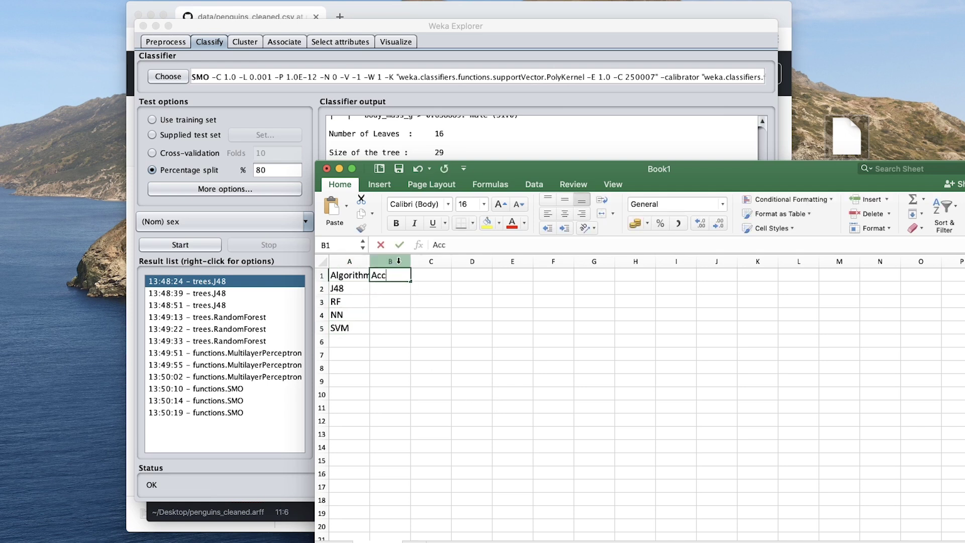
key(BackSpace)
key(Return)
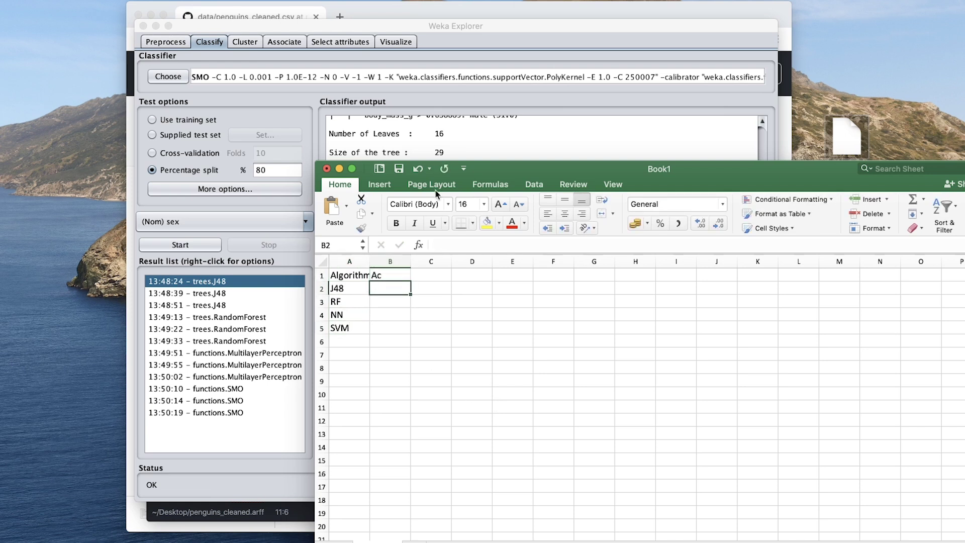
Insert an empty row above the table, then undo the insertion.
drag(534, 168, 837, 133)
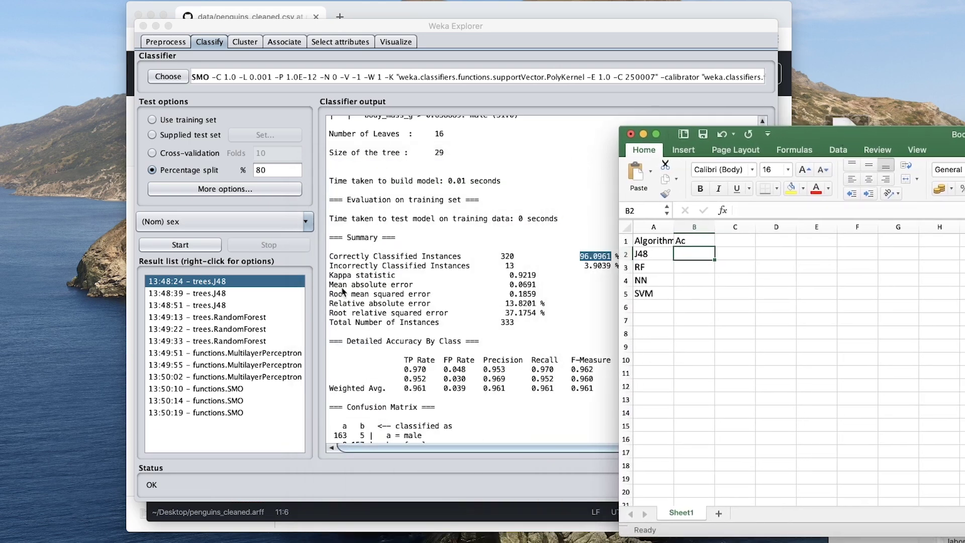
click(737, 243)
click(692, 243)
click(623, 241)
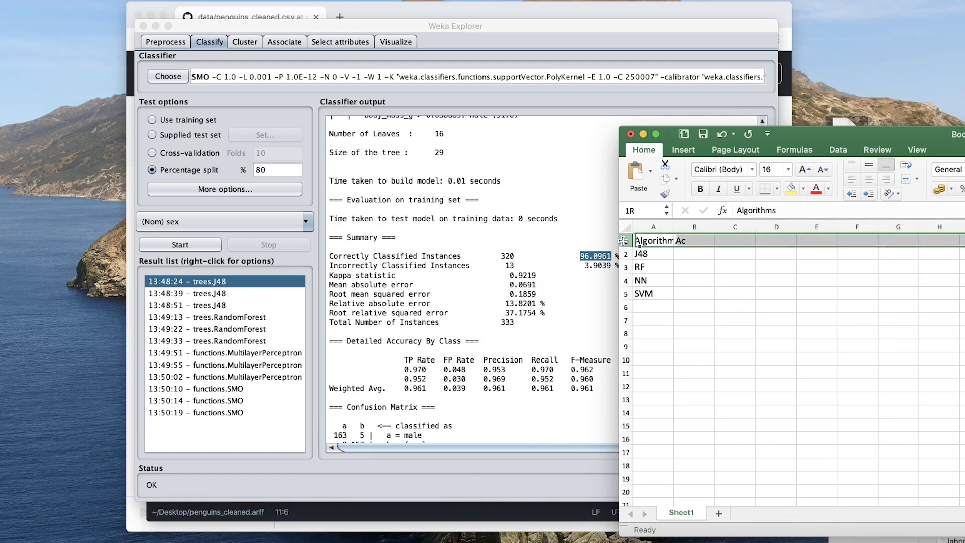
right_click(624, 241)
click(673, 303)
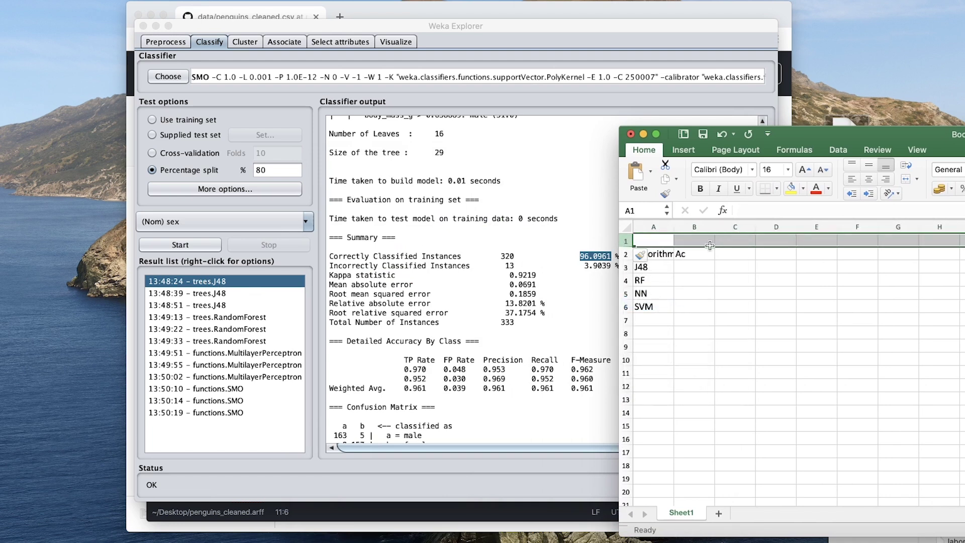
key(super+z)
Extend the B1 heading to Ac_Train.
click(701, 240)
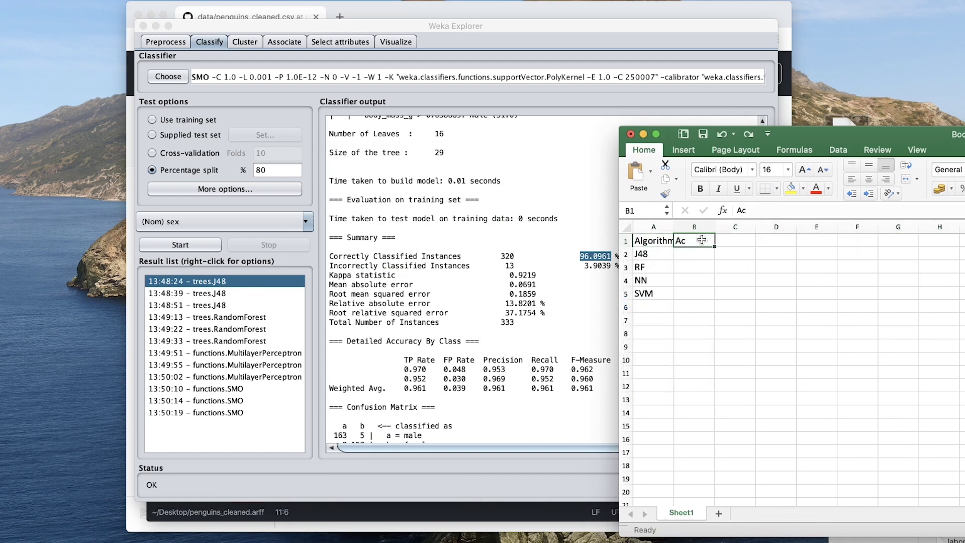
click(784, 209)
text(_Tr)
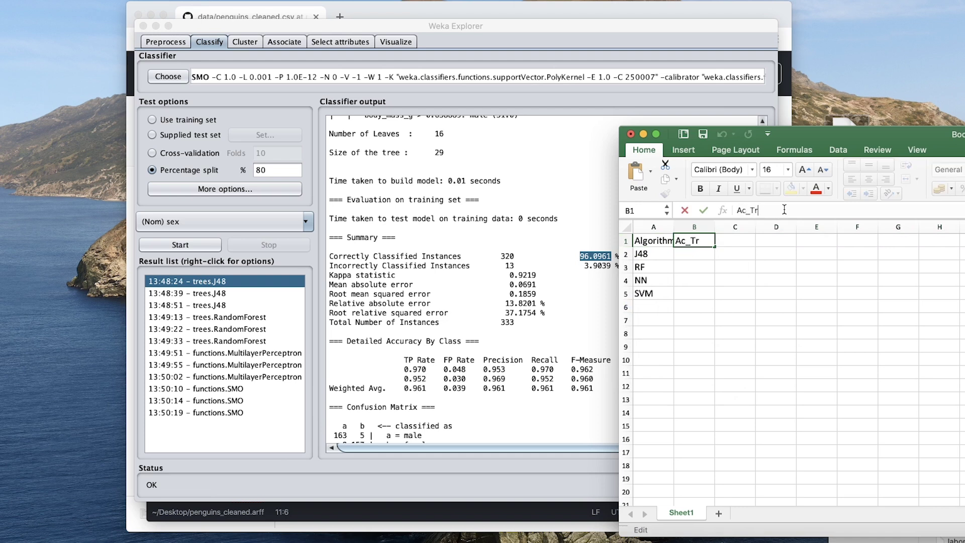
text(ain)
key(Return)
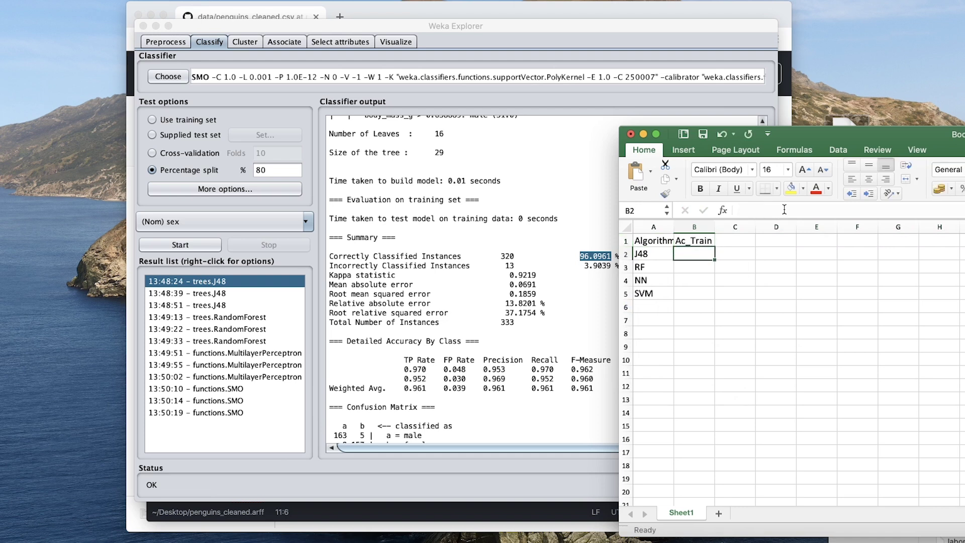
Rename the C1 cross-validation heading from Ac_10CV to Ac_CV.
click(739, 239)
text(Ac_10CV)
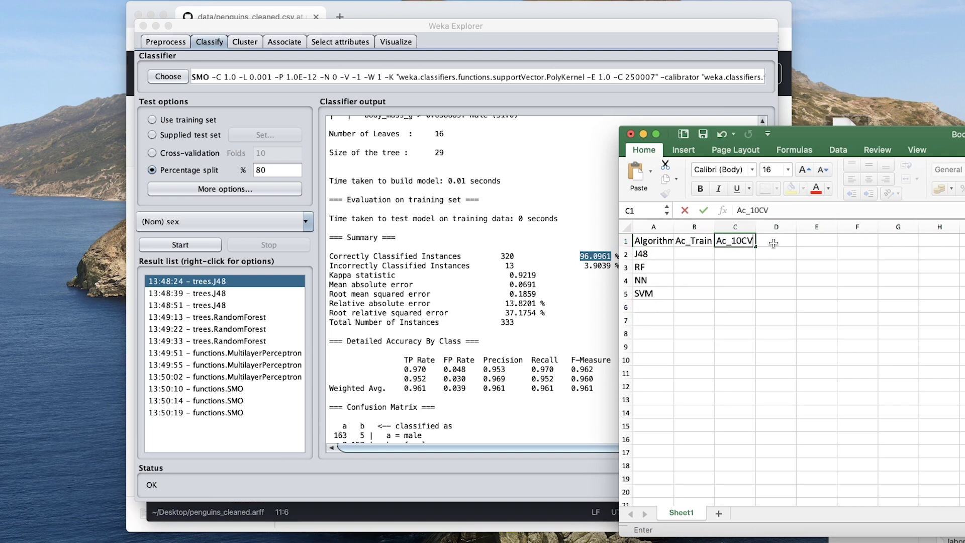
click(746, 241)
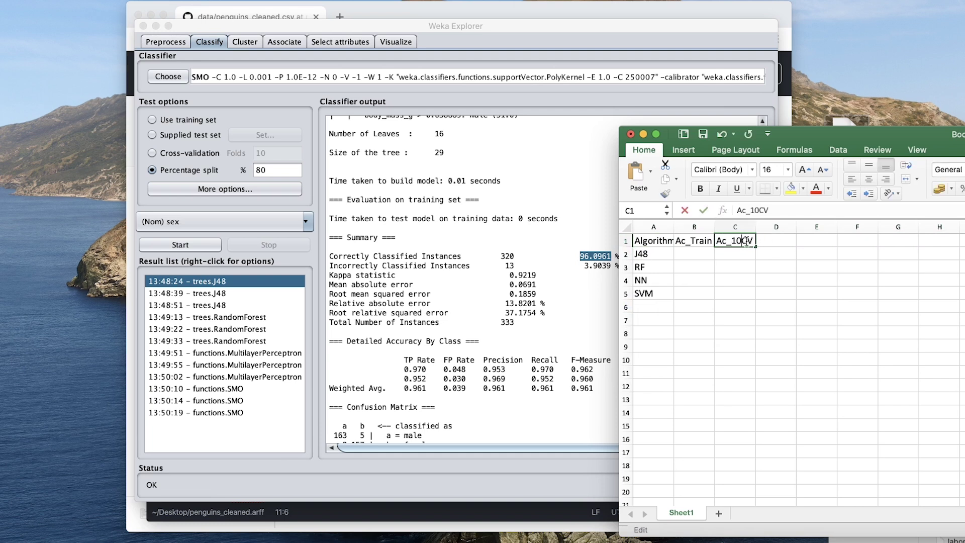
key(BackSpace)
key(BackSpace)
key(Return)
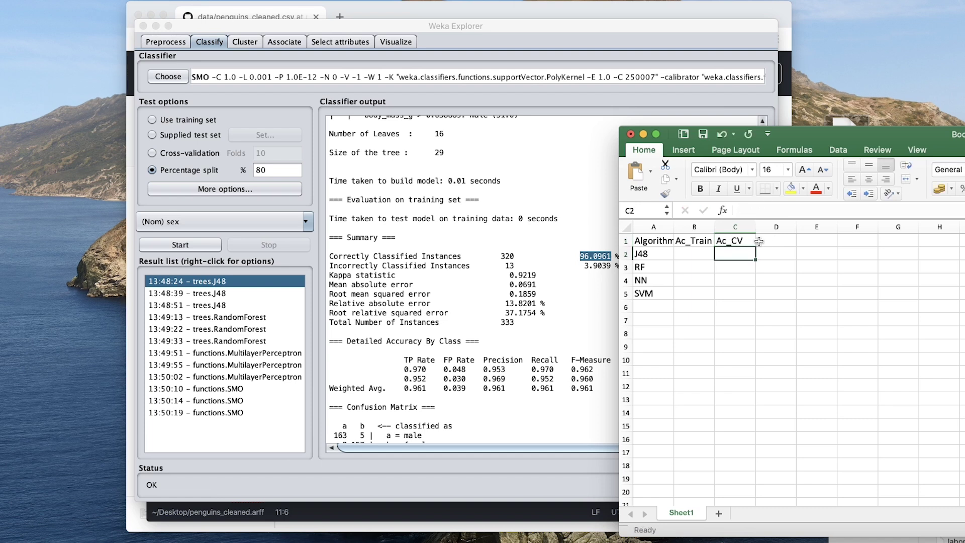
Enter Ac_Test as the column D heading in D1.
click(776, 240)
text(Ac_MCC)
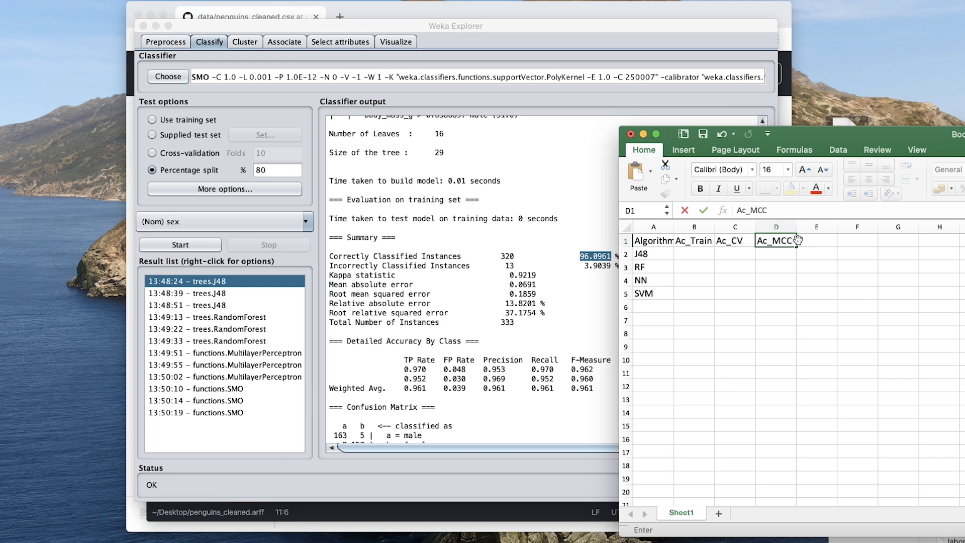
key(BackSpace)
key(BackSpace)
key(BackSpace)
double_click(724, 241)
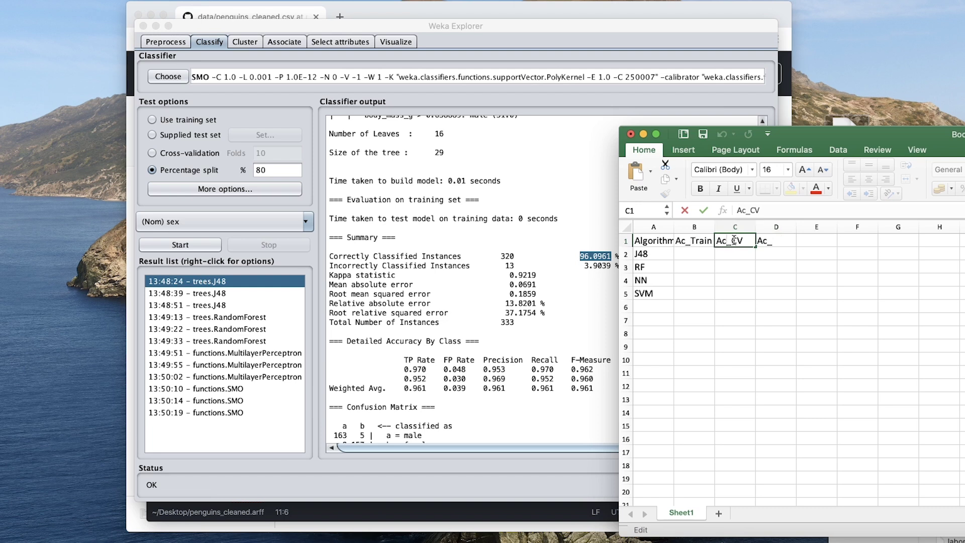
double_click(782, 239)
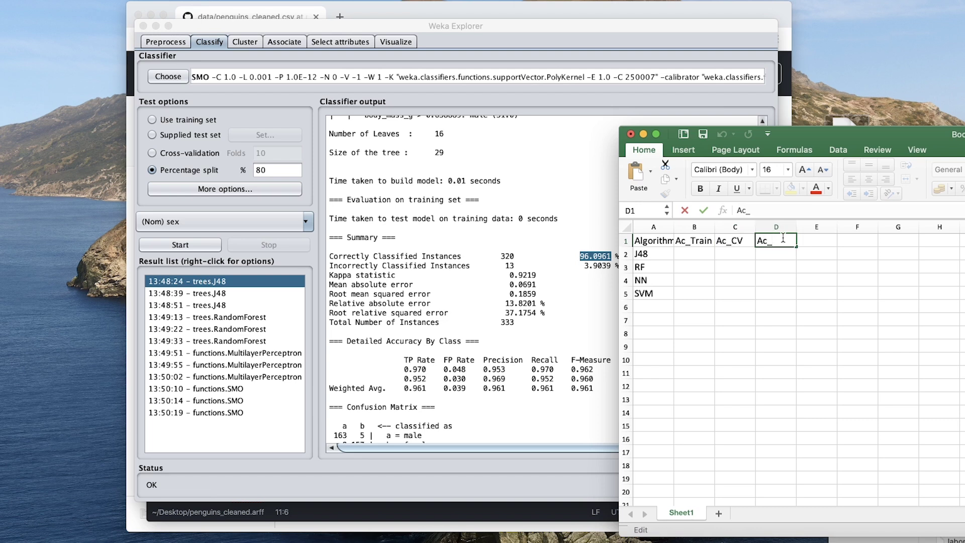
text(Test)
key(Return)
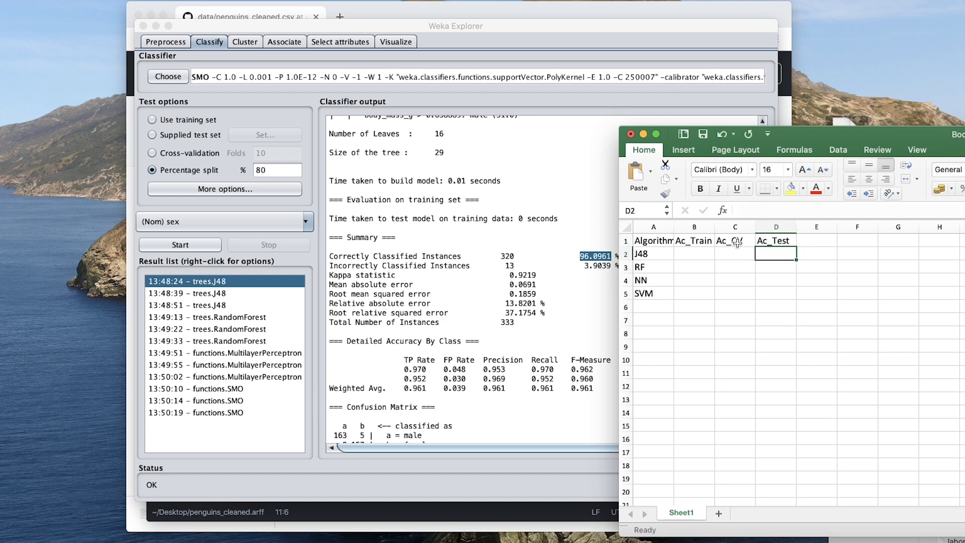
Paste J48's training-set accuracy 96.0961 from Weka into cell B2.
click(699, 256)
click(559, 270)
drag(579, 257, 612, 258)
key(super+c)
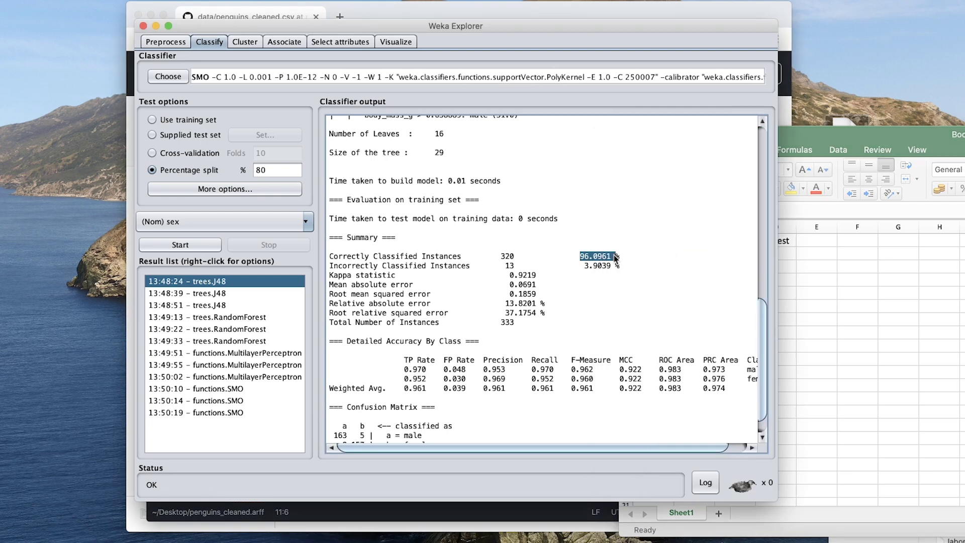
click(820, 250)
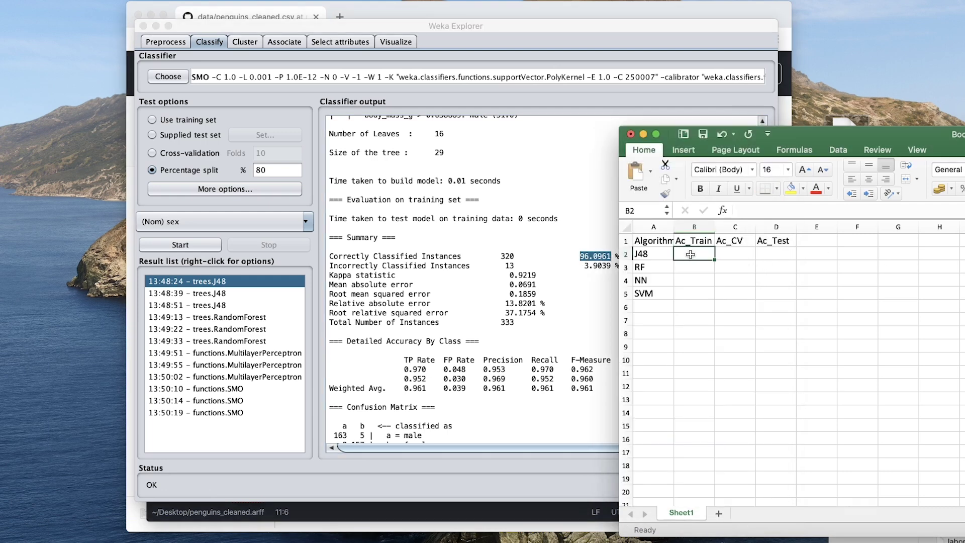
key(super+v)
Copy J48's cross-validation accuracy 87.6877 into cell C2.
click(370, 291)
click(277, 293)
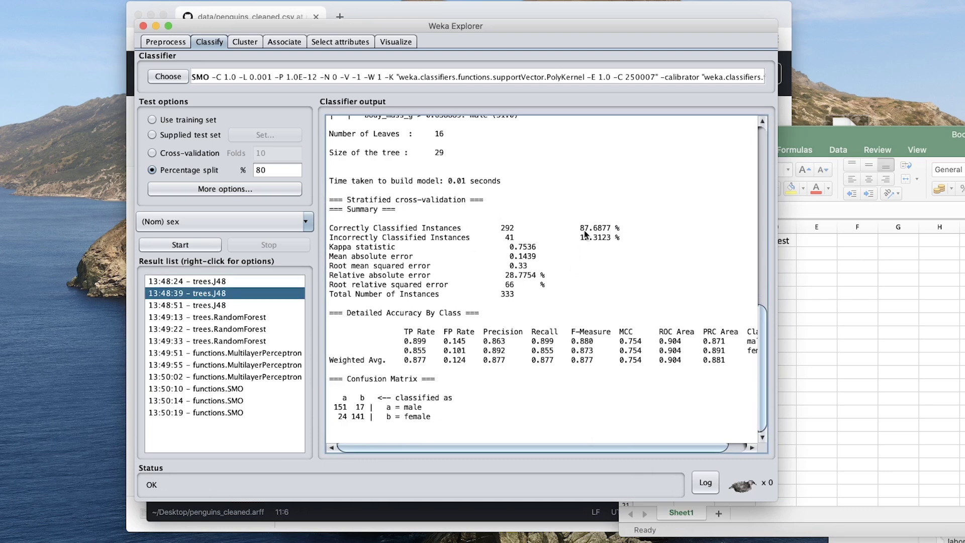
drag(581, 229, 612, 229)
key(super+c)
click(855, 276)
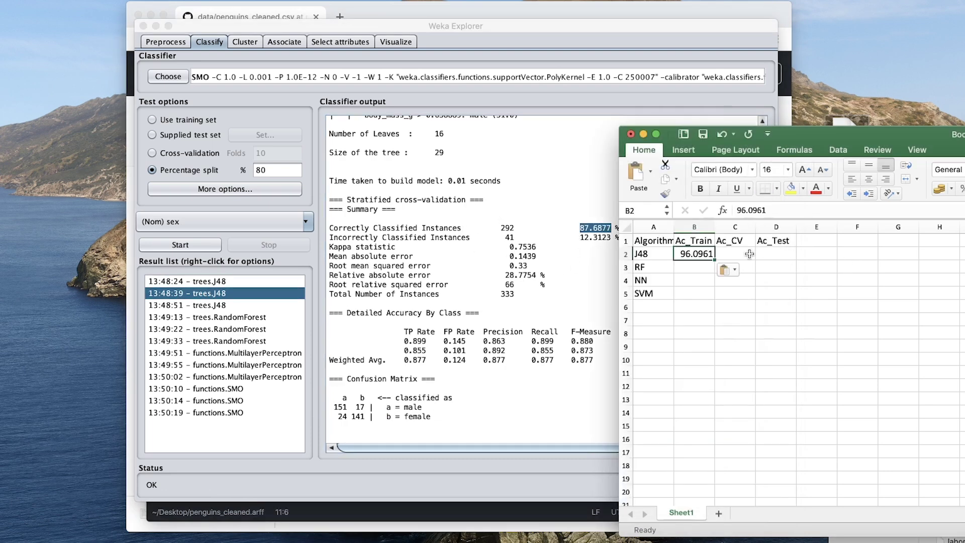
click(748, 255)
key(super+v)
Copy J48's test-split accuracy 94.0299 into cell D2.
click(505, 261)
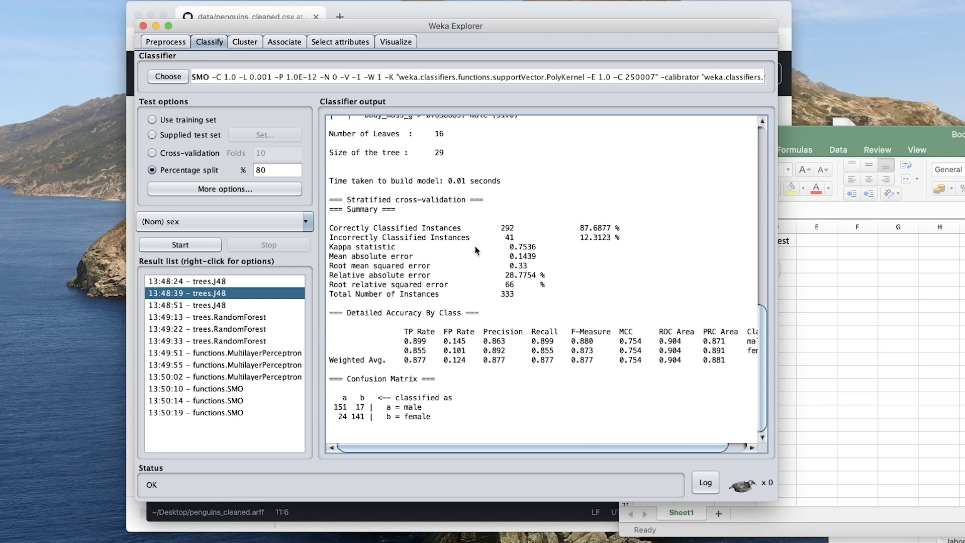
click(219, 306)
drag(581, 229, 611, 230)
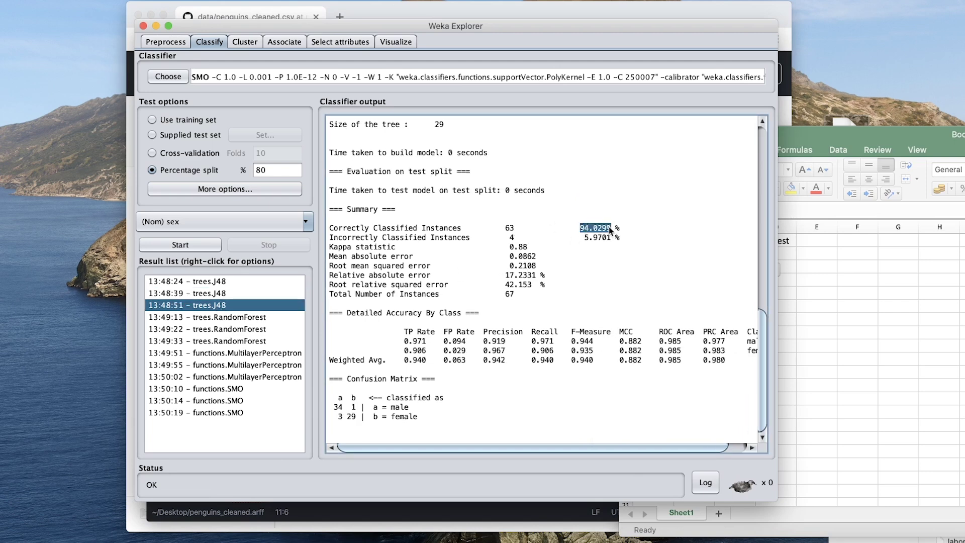
click(834, 260)
click(775, 254)
key(super+v)
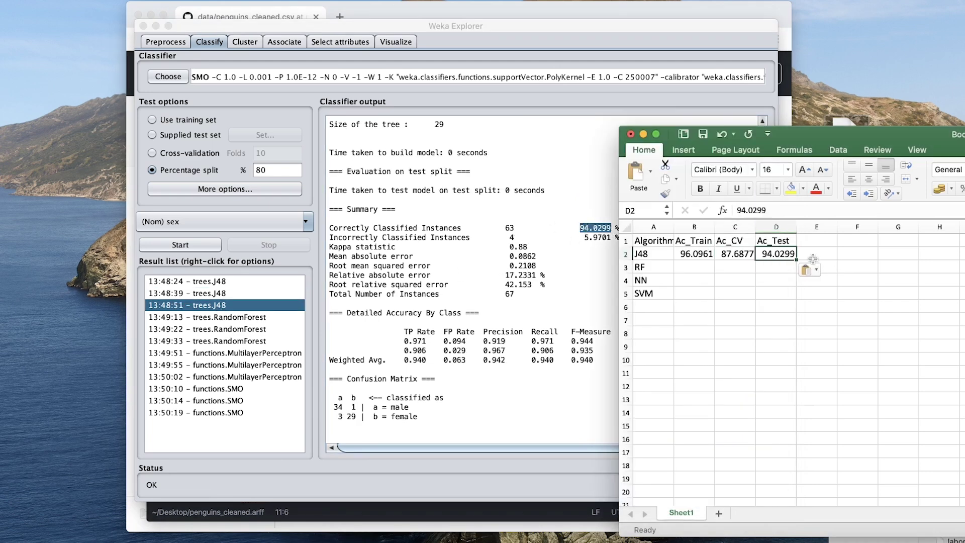
click(819, 261)
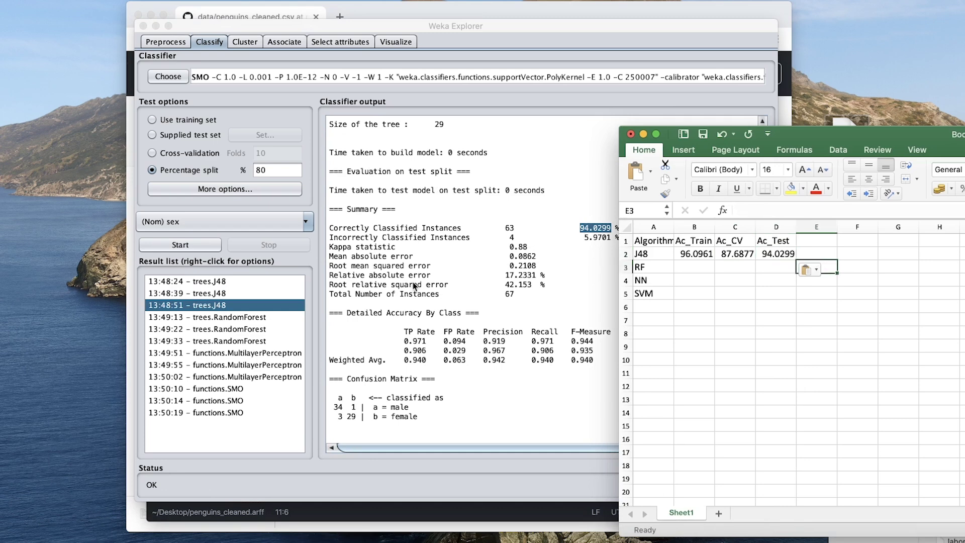
Shift the Excel window left and enter MCC_Train as the E1 heading.
drag(862, 134, 768, 119)
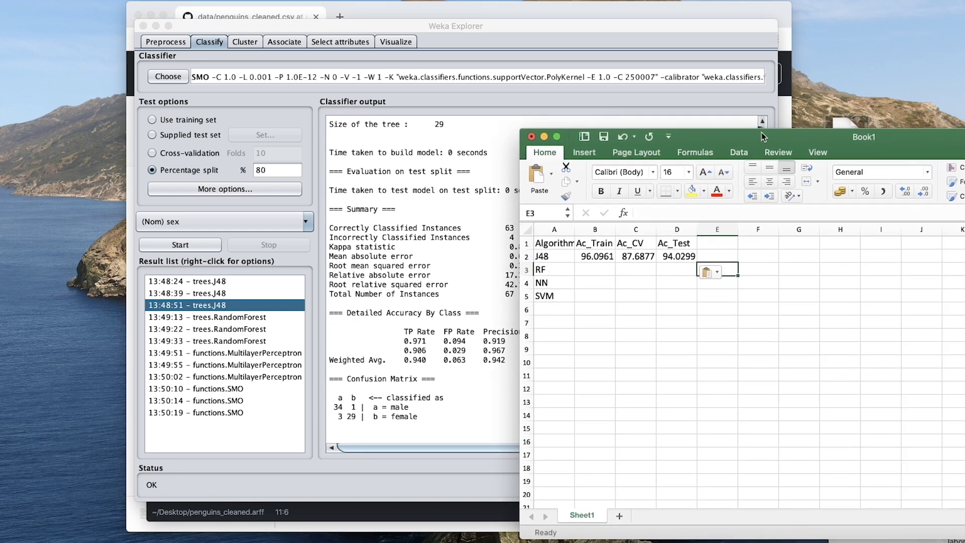
click(677, 278)
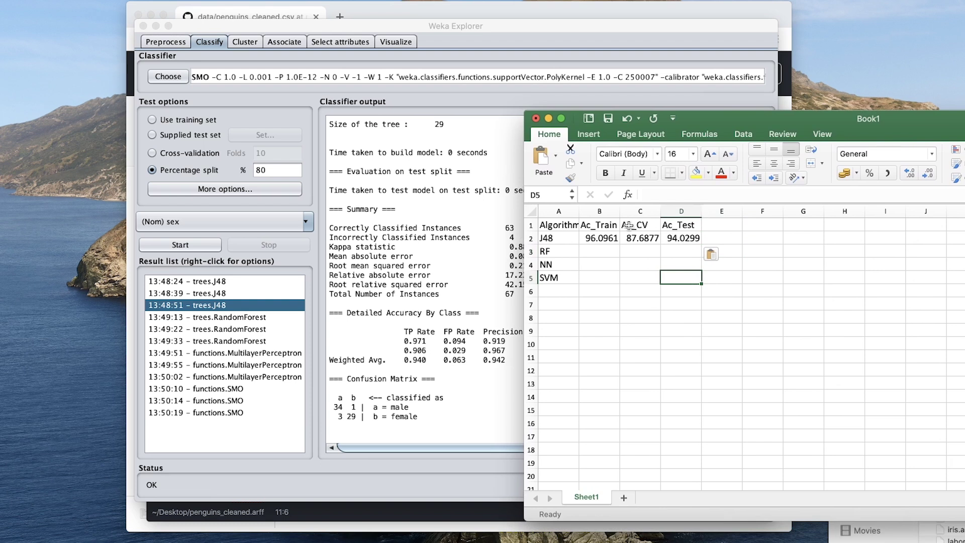
click(723, 225)
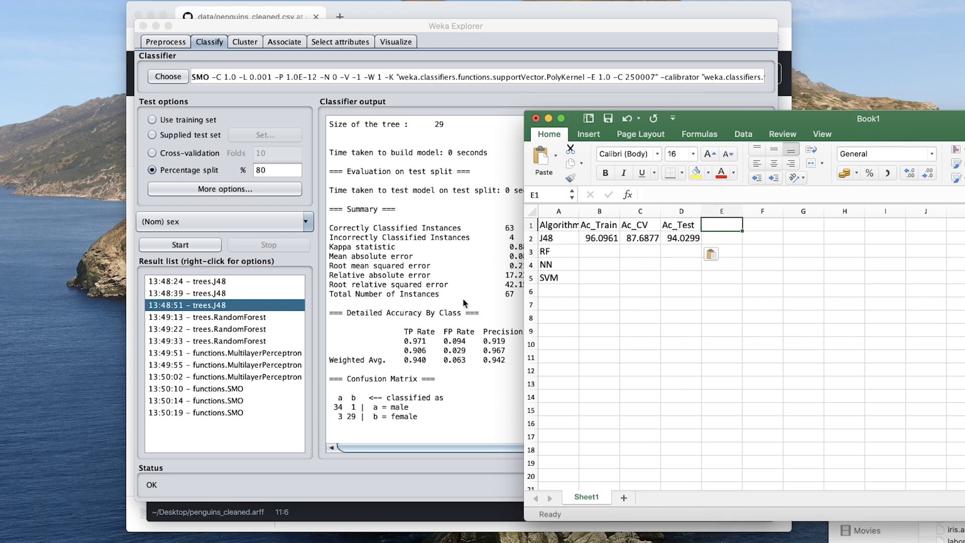
text(MC)
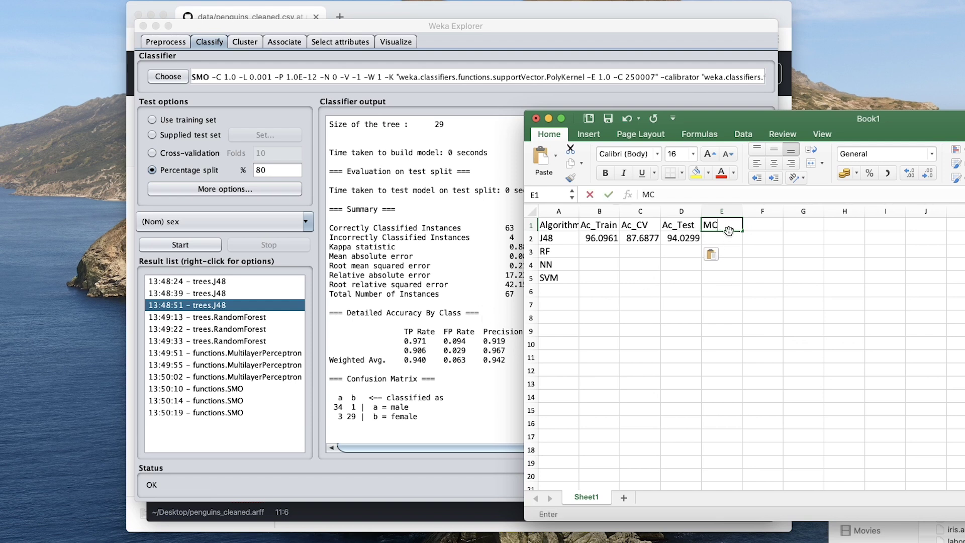
text(C_Train)
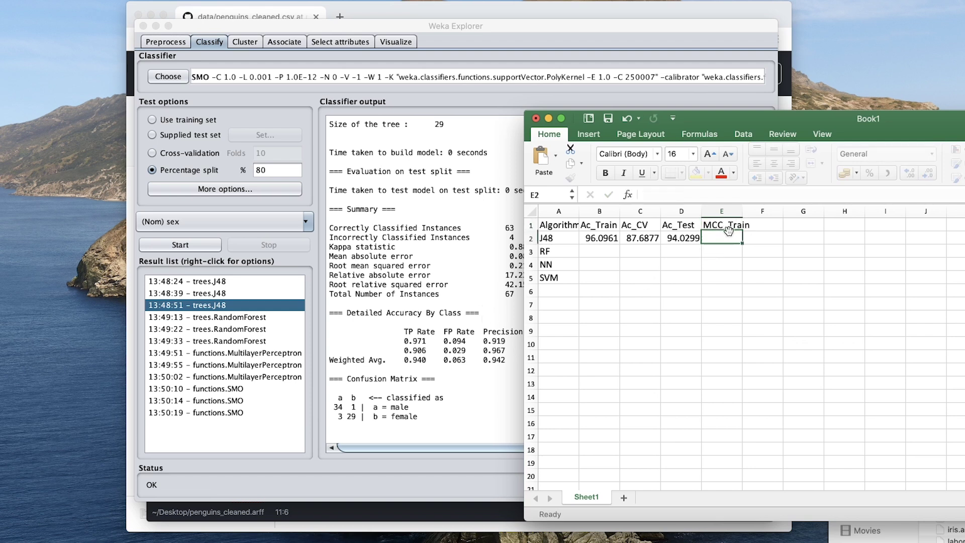
key(Tab)
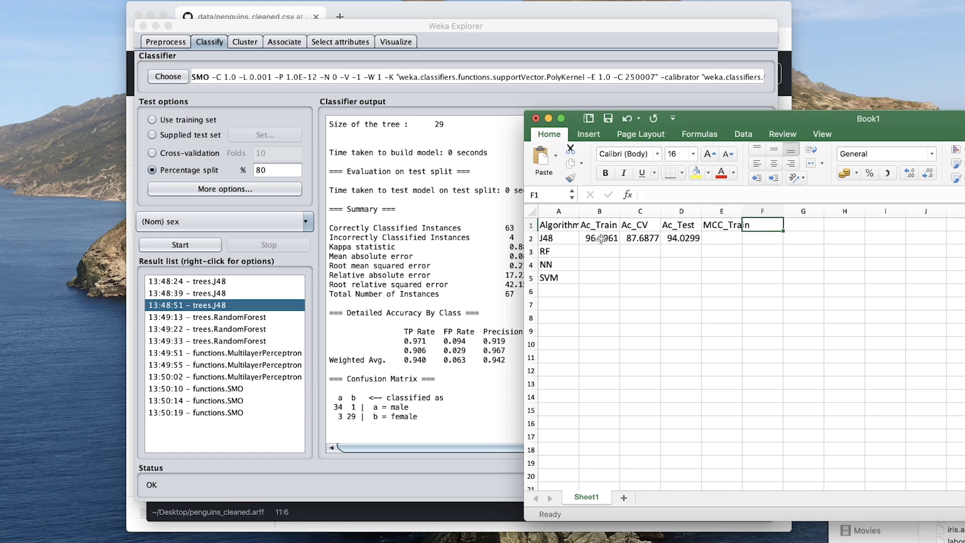
Step through the RandomForest runs in Weka's result list and reposition the spreadsheet window.
drag(600, 238, 643, 239)
click(236, 317)
key(Down)
key(Down)
key(Down)
key(Down)
key(Down)
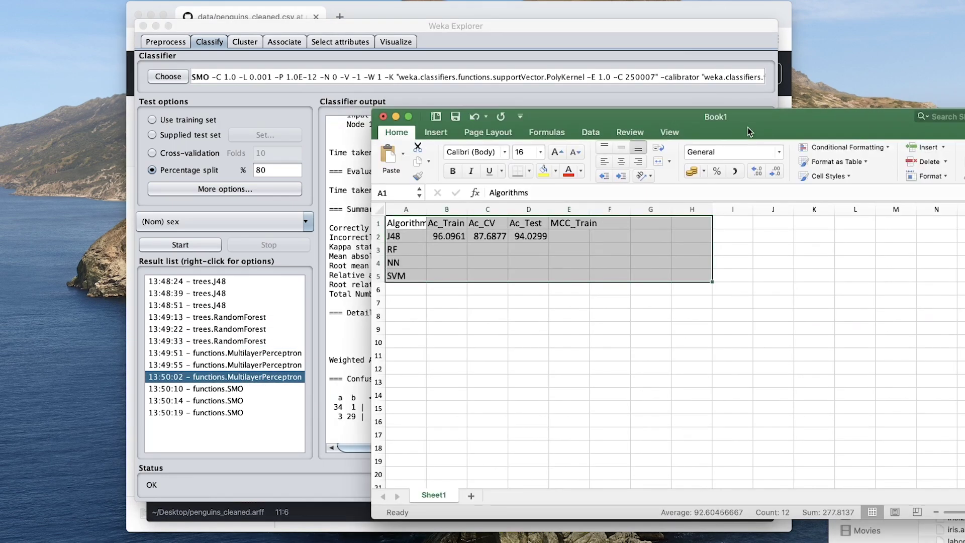
drag(747, 127, 506, 126)
click(488, 285)
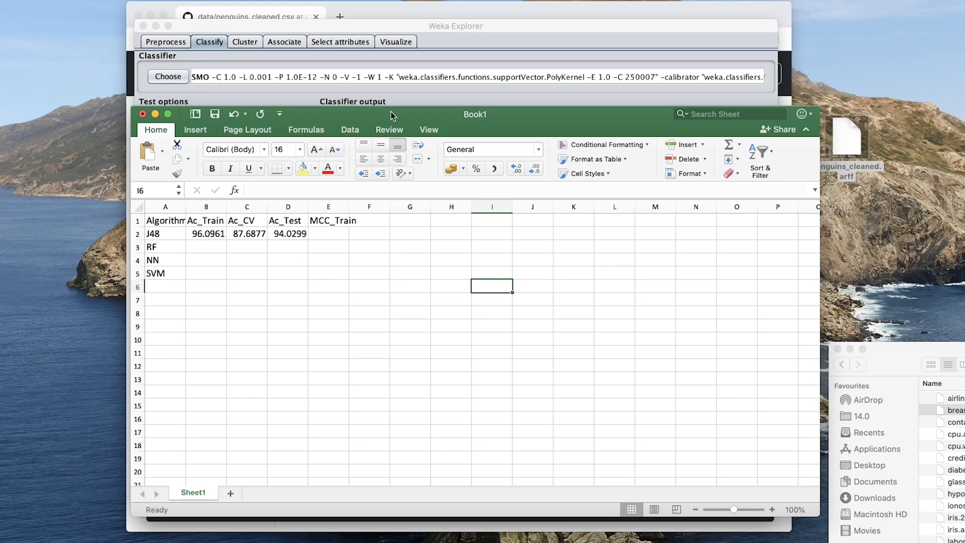
Close Book1 with Cmd+W and choose Don't Save at the prompt.
drag(387, 117, 386, 116)
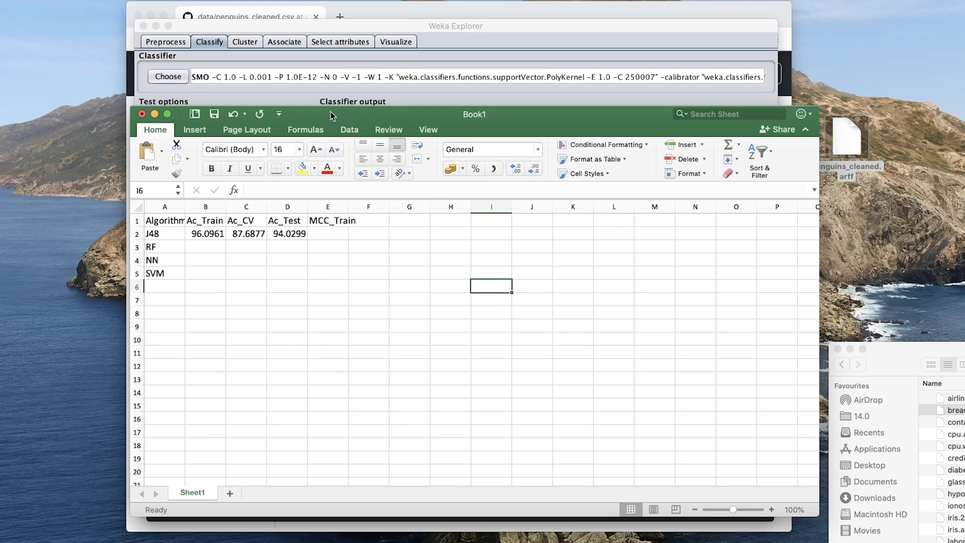
key(super+w)
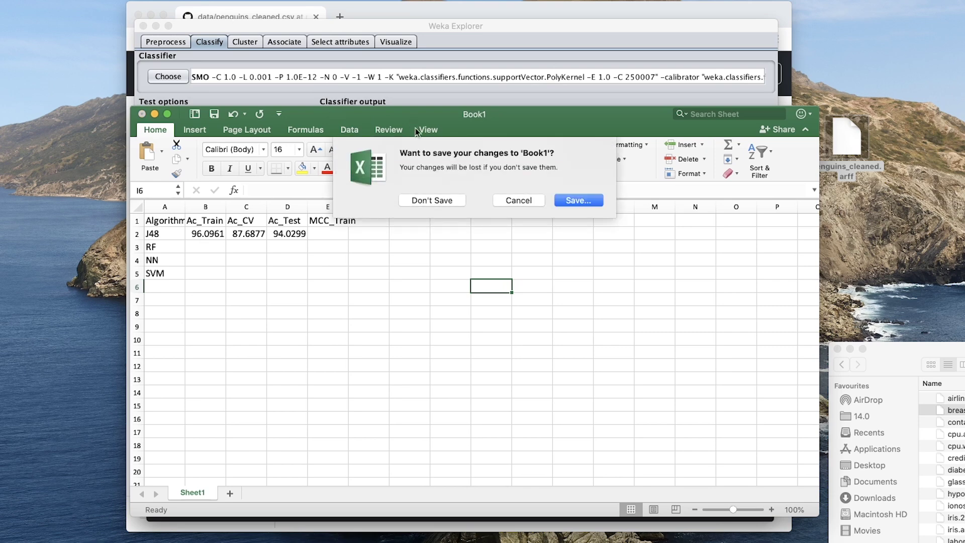
click(435, 201)
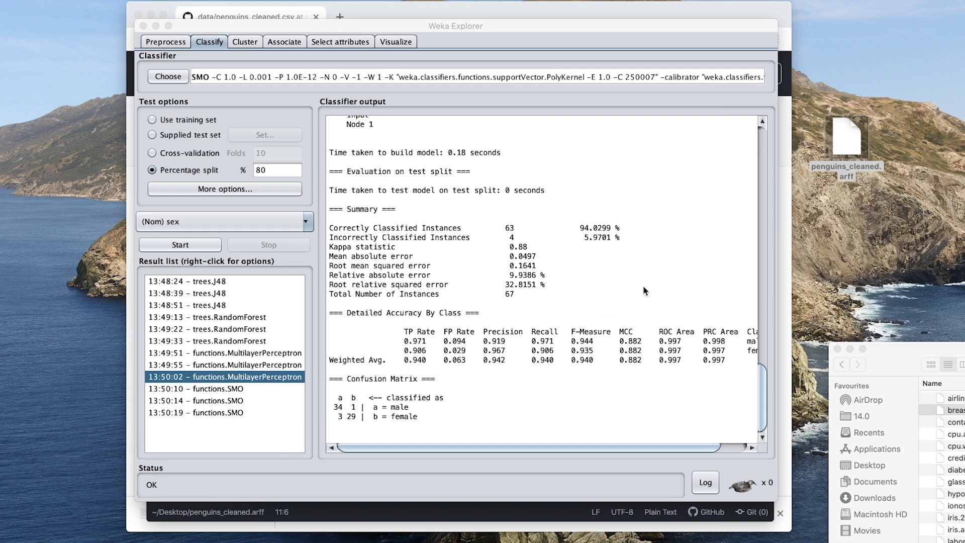
Switch to the Preprocess tab showing the 333-instance, 7-attribute normalized penguins relation.
click(170, 44)
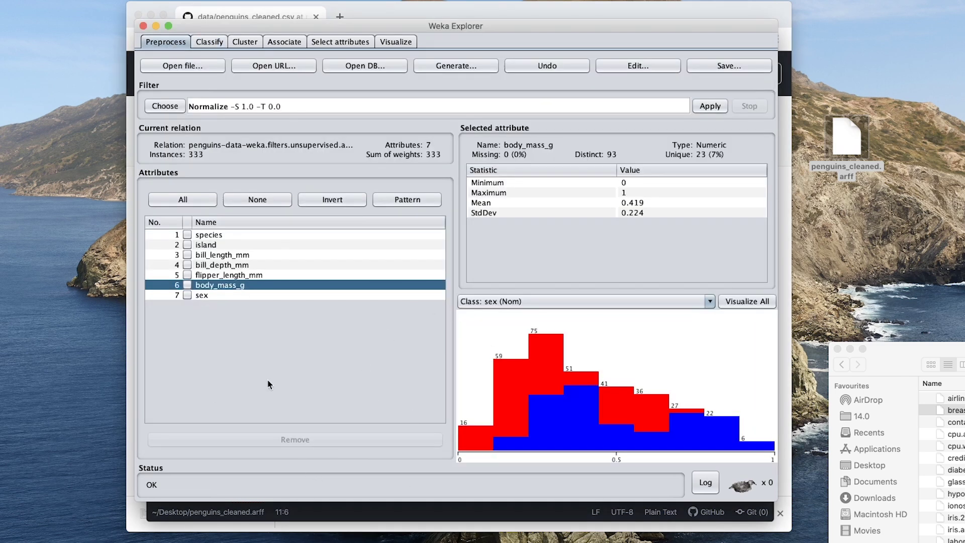